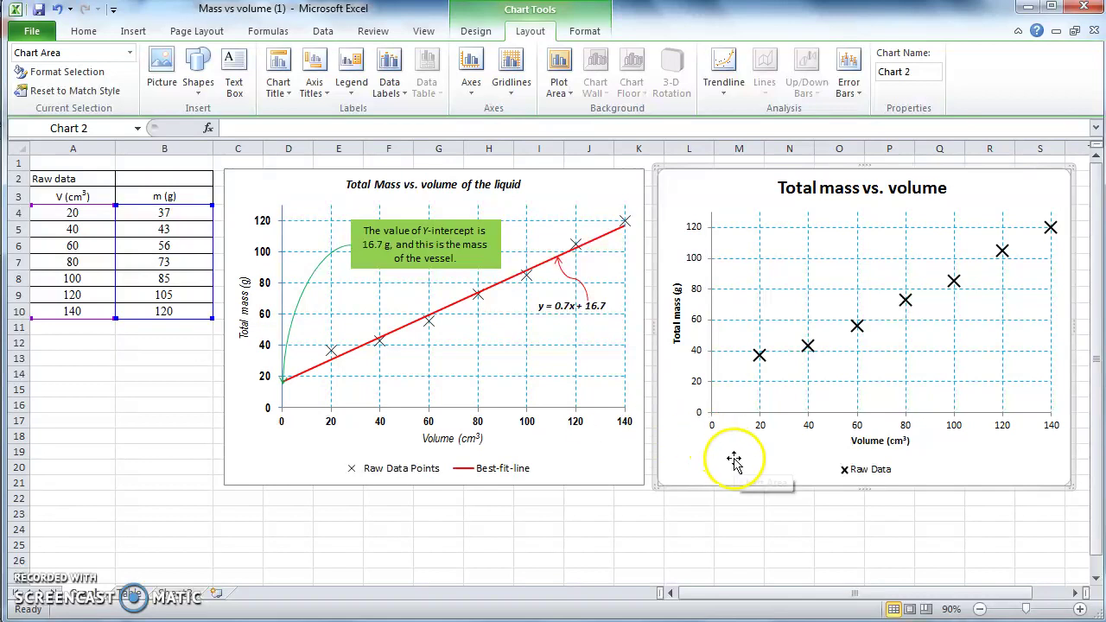
Step: Add a linear trendline to the Raw Data series in the "Total mass vs. volume" chart
{"action": "mouse_move", "coordinate": [862, 332]}
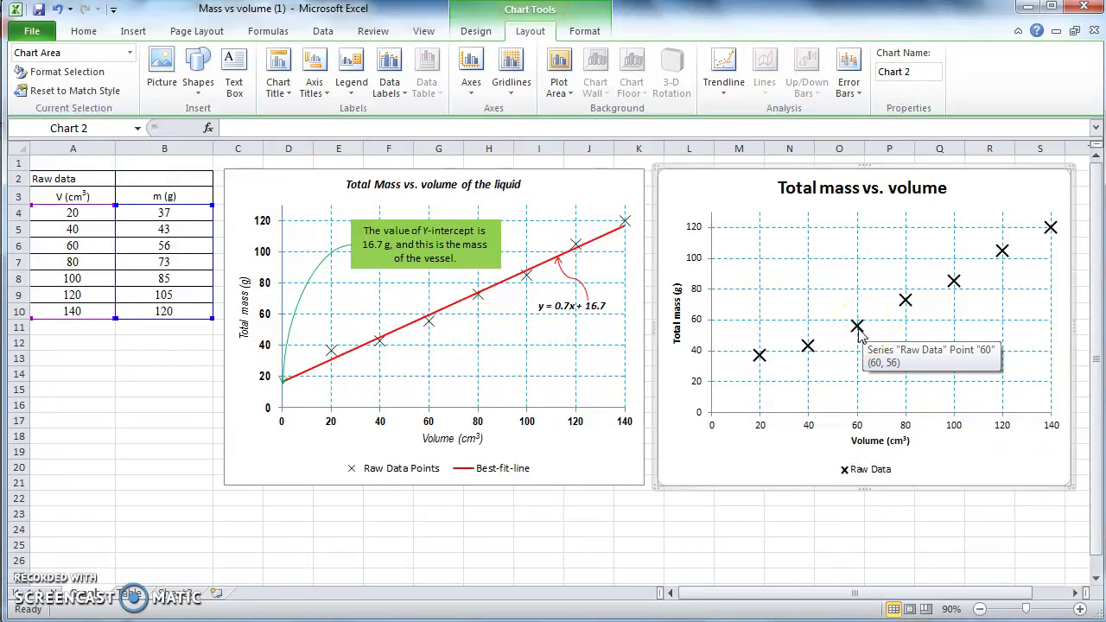
{"action": "left_click", "coordinate": [858, 330]}
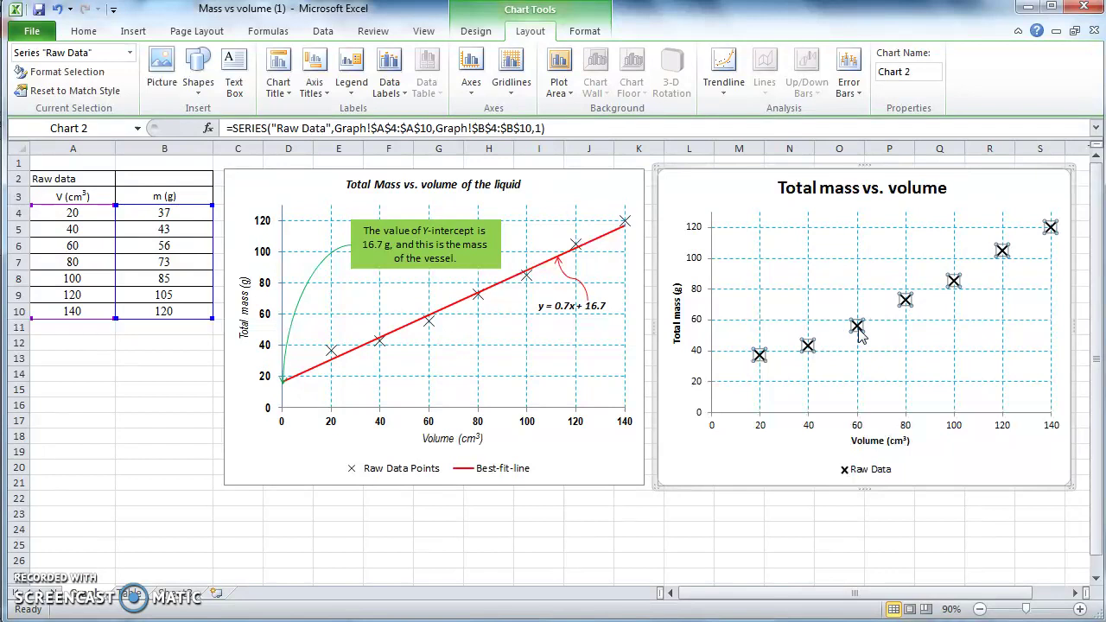
{"action": "right_click", "coordinate": [858, 332]}
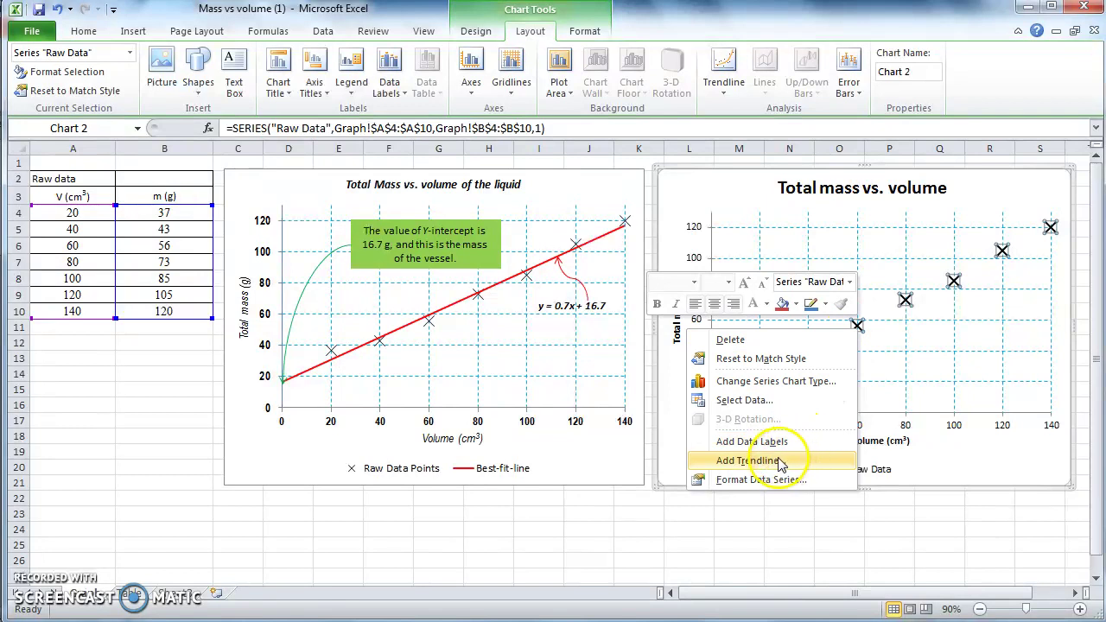
{"action": "left_click", "coordinate": [751, 461]}
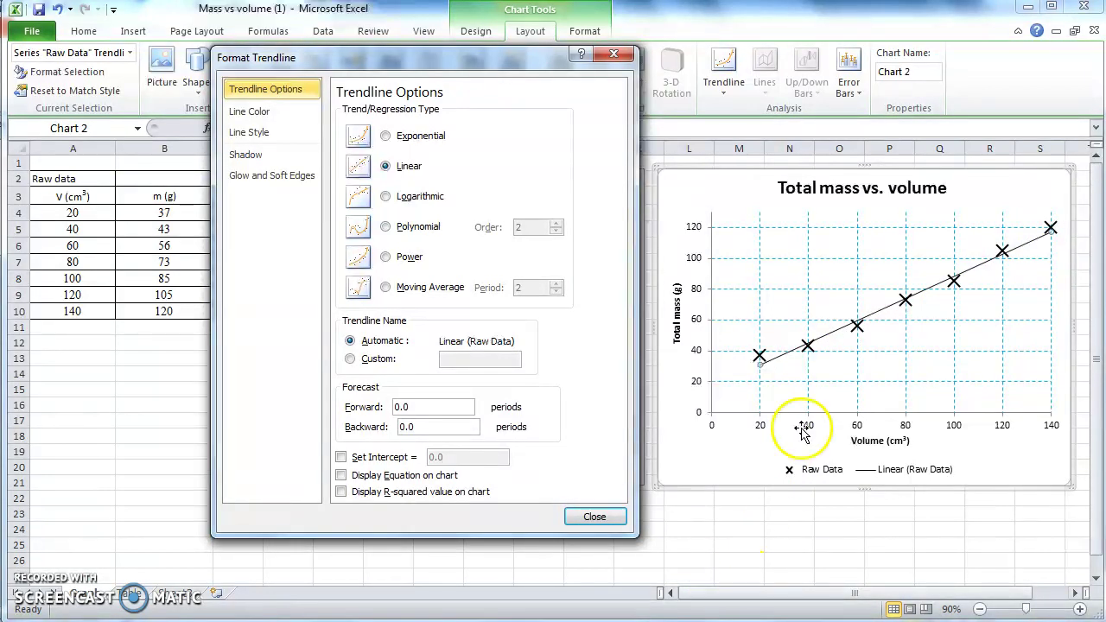
{"action": "left_click_drag", "start_coordinate": [391, 67], "coordinate": [632, 75]}
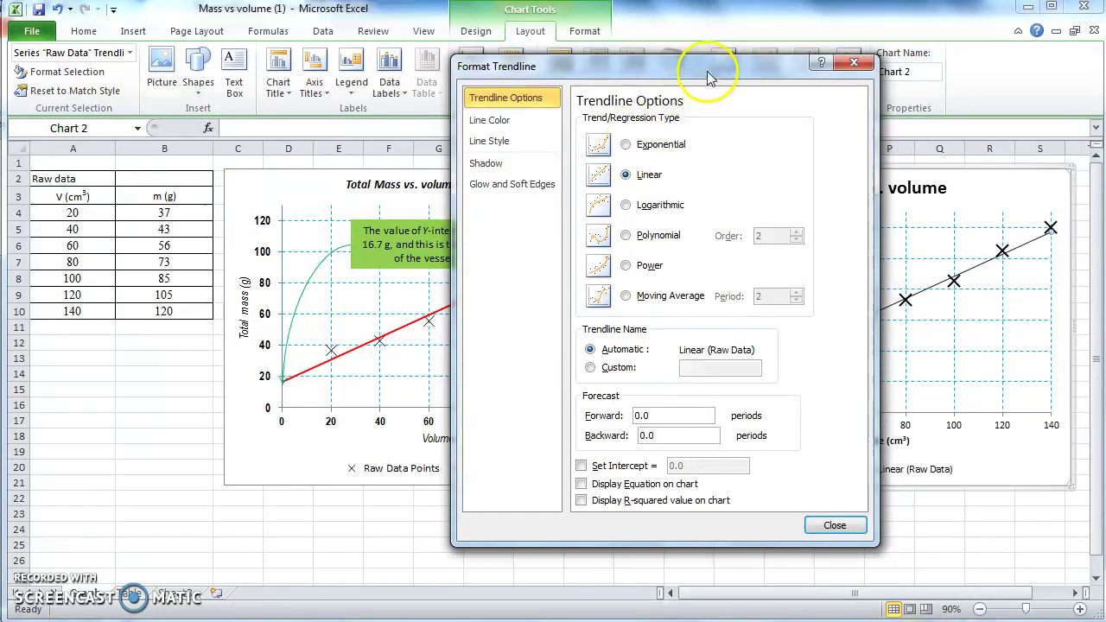
{"action": "left_click_drag", "start_coordinate": [709, 69], "coordinate": [596, 73]}
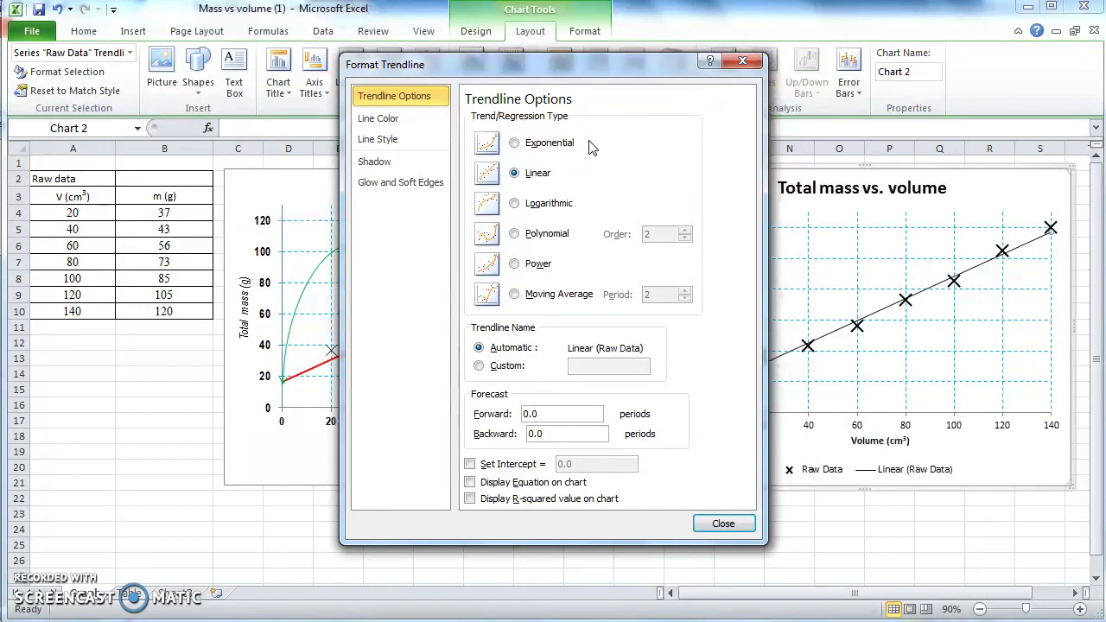
Step: Try the Exponential, Logarithmic, Polynomial, Power and Moving Average regression types on the trendline, and return it to Linear
{"action": "left_click", "coordinate": [514, 145]}
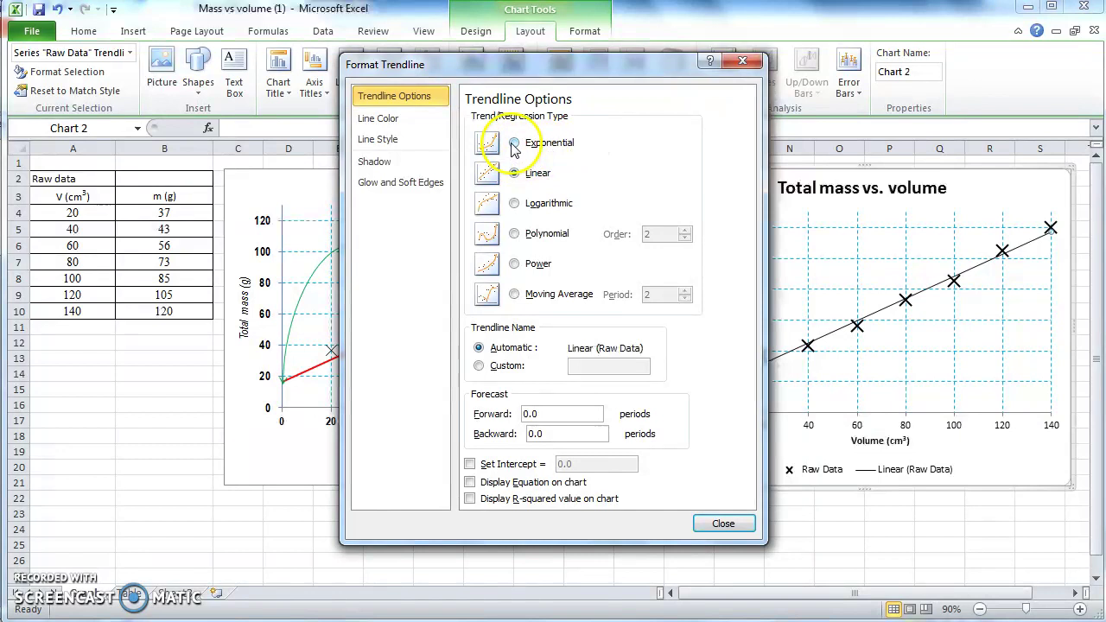
{"action": "left_click", "coordinate": [515, 203]}
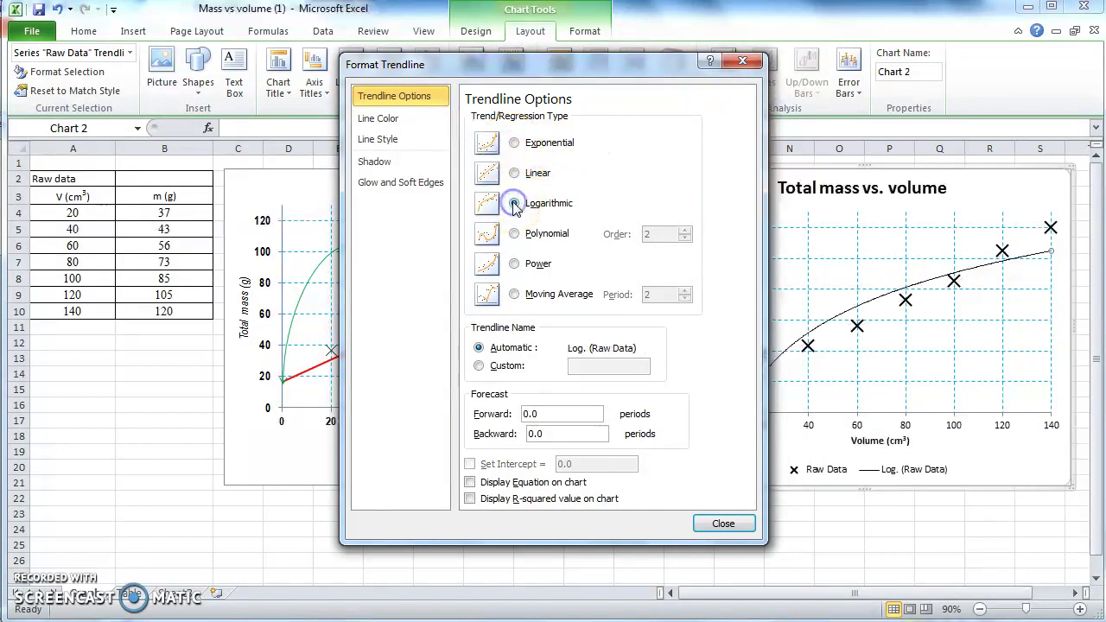
{"action": "left_click", "coordinate": [515, 233]}
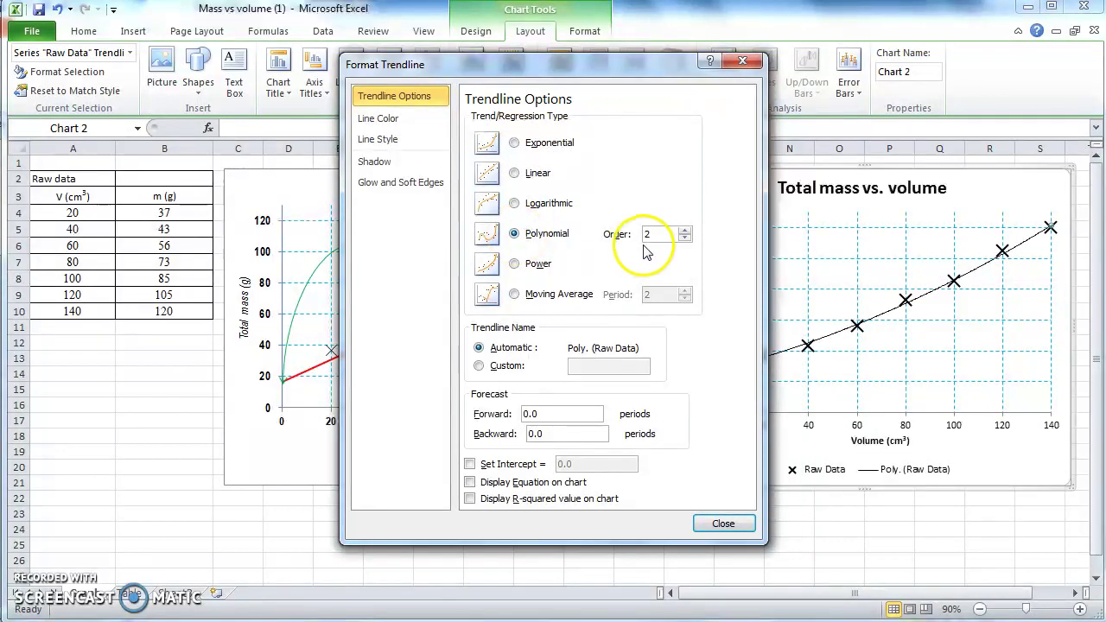
{"action": "left_click", "coordinate": [539, 266]}
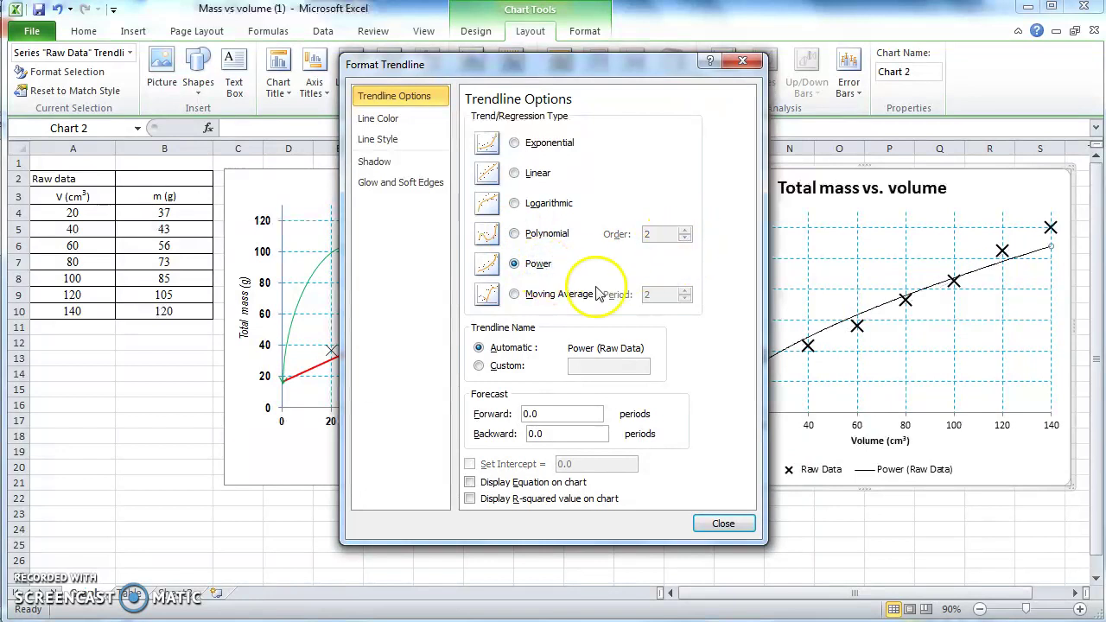
{"action": "left_click", "coordinate": [557, 294]}
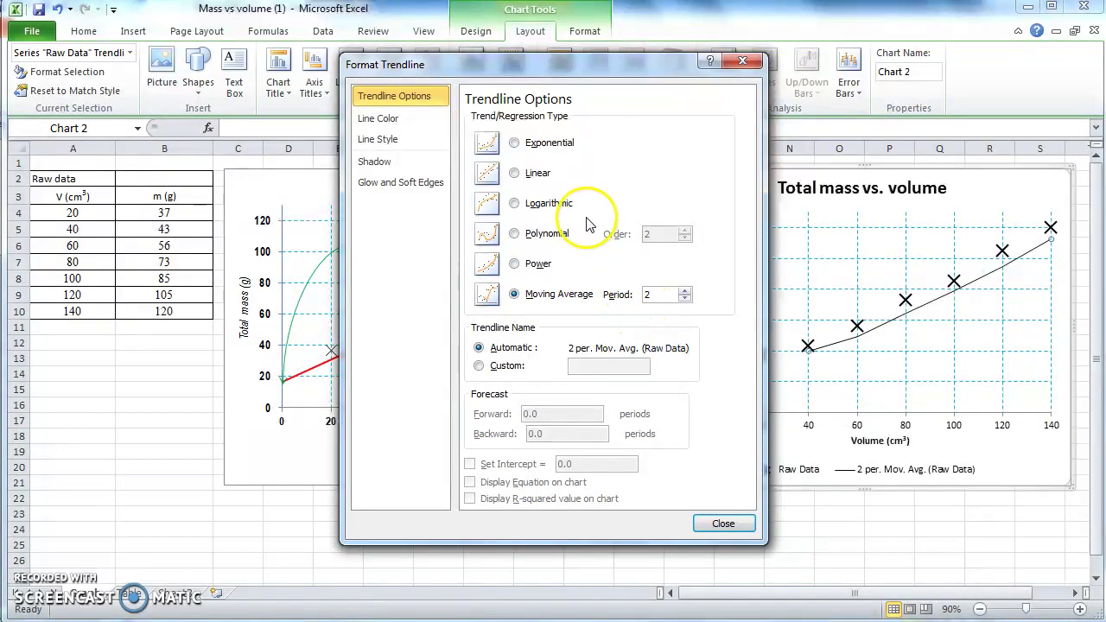
{"action": "left_click", "coordinate": [536, 173]}
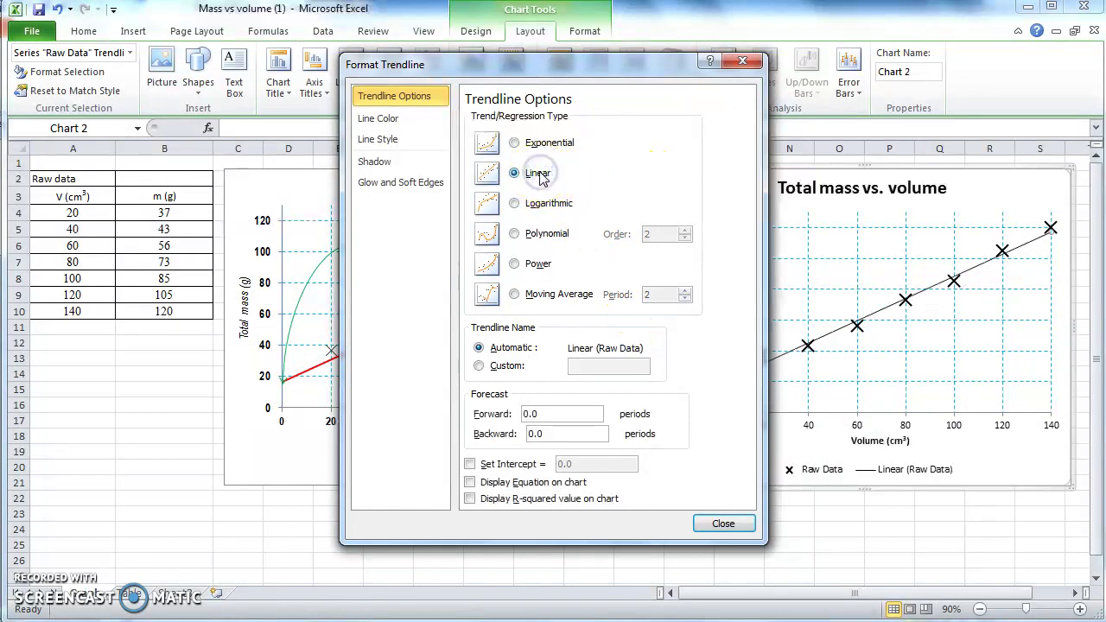
Step: Preview an order 2 Polynomial trendline against the data points and switch the regression type back to Linear
{"action": "left_click", "coordinate": [543, 235]}
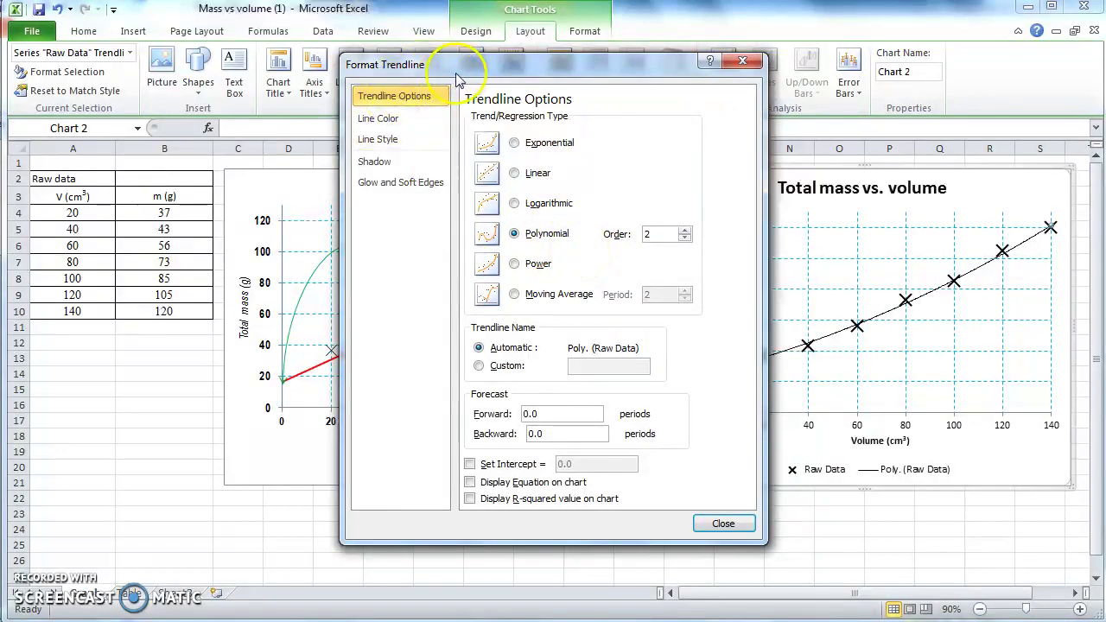
{"action": "left_click_drag", "start_coordinate": [457, 75], "coordinate": [237, 594]}
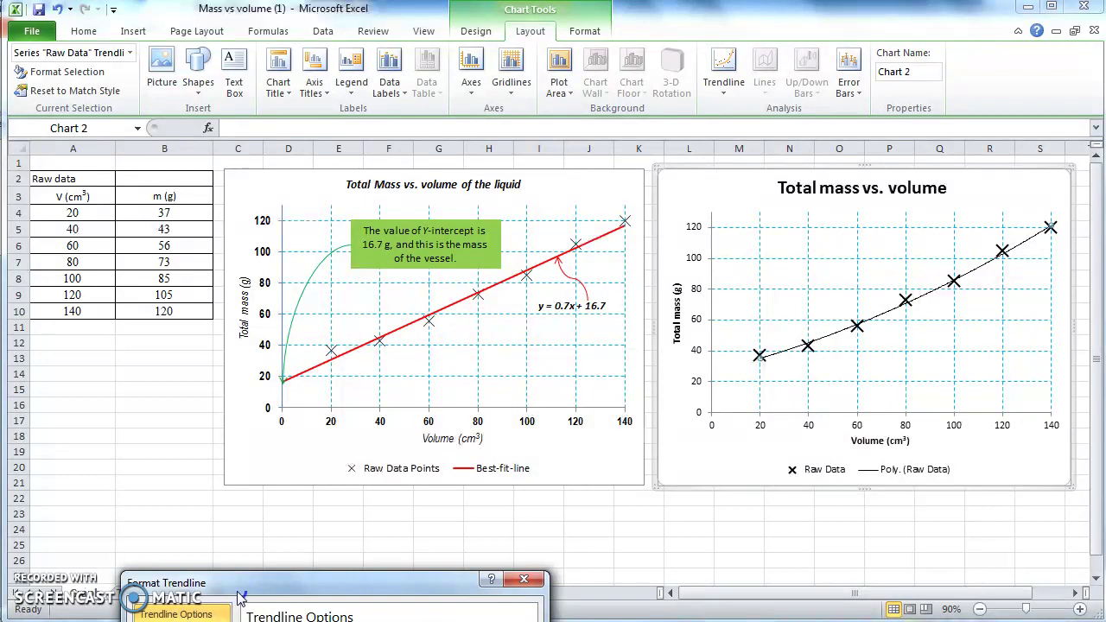
{"action": "left_click_drag", "start_coordinate": [240, 594], "coordinate": [433, 53]}
{"action": "left_click", "coordinate": [492, 157]}
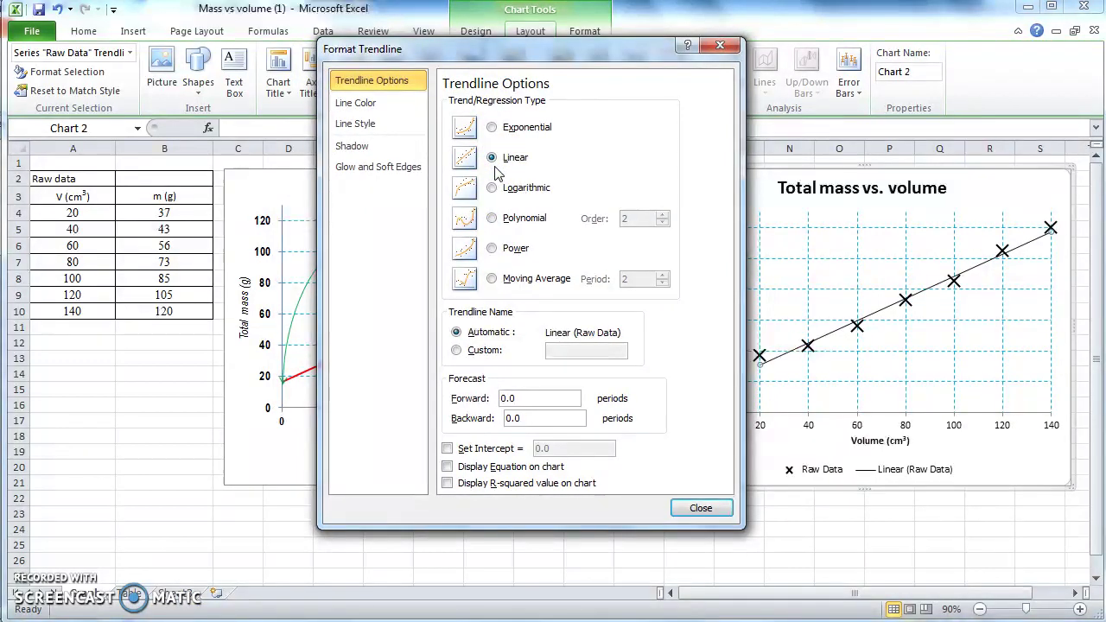
{"action": "left_click", "coordinate": [489, 189]}
Step: Format the trendline as a solid red line
{"action": "left_click_drag", "start_coordinate": [436, 52], "coordinate": [481, 65]}
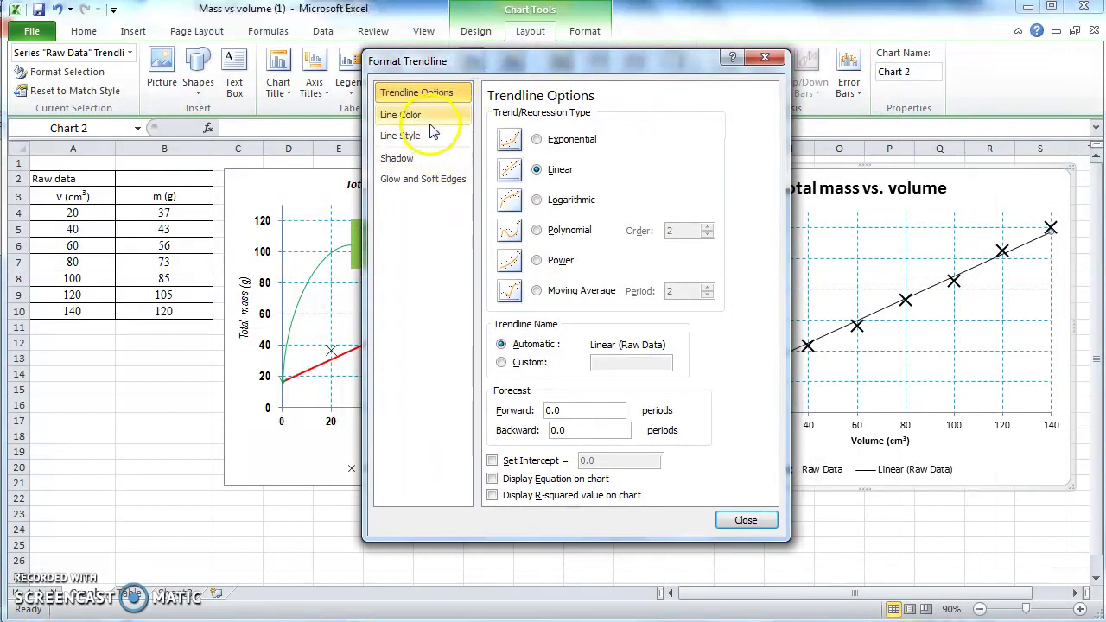
{"action": "left_click", "coordinate": [432, 121]}
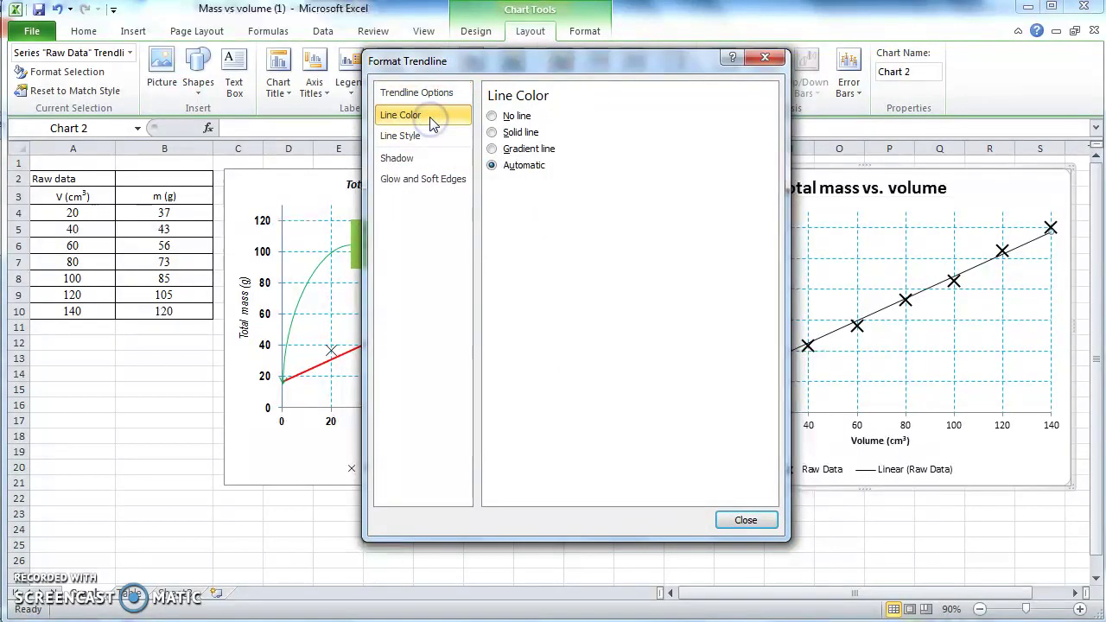
{"action": "left_click", "coordinate": [521, 133]}
{"action": "left_click", "coordinate": [553, 186]}
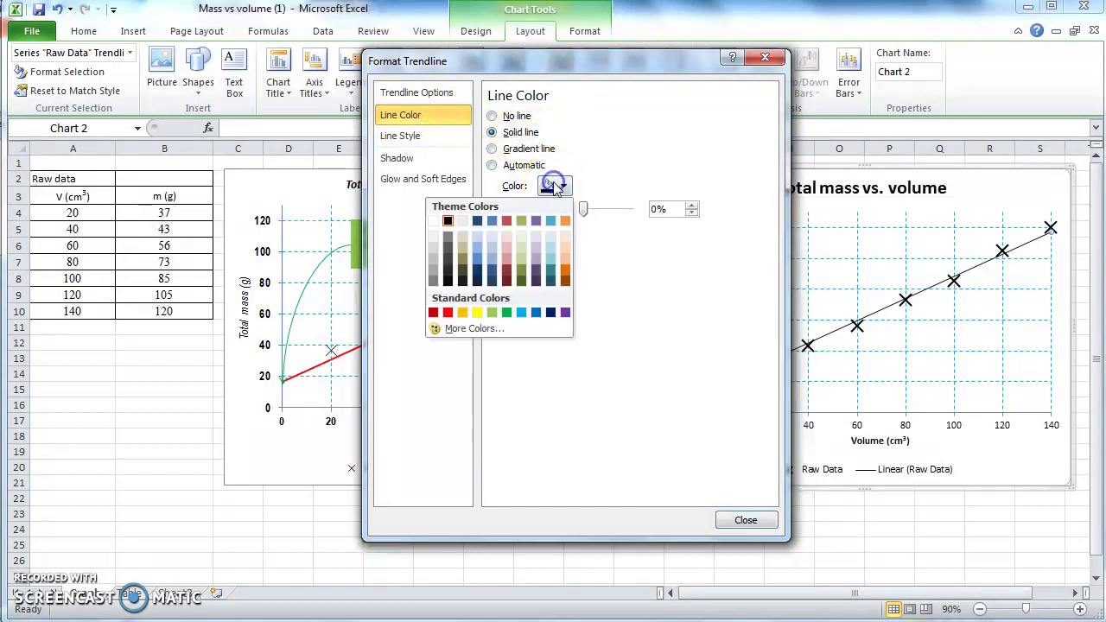
{"action": "left_click", "coordinate": [447, 313]}
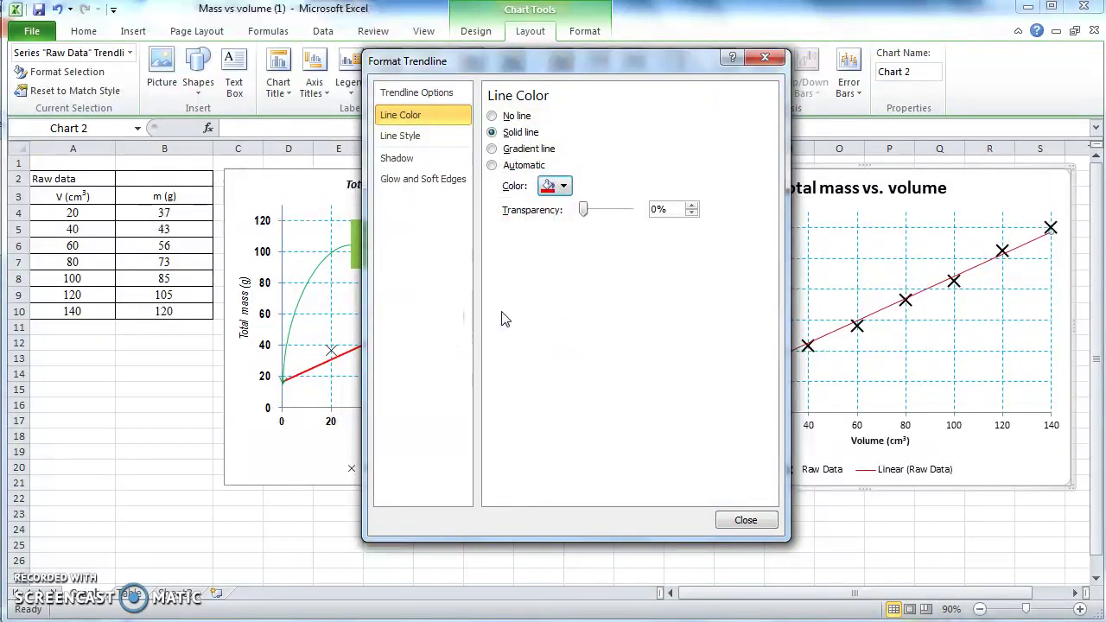
Step: Set the trendline's line width to 2 pt
{"action": "left_click", "coordinate": [433, 140]}
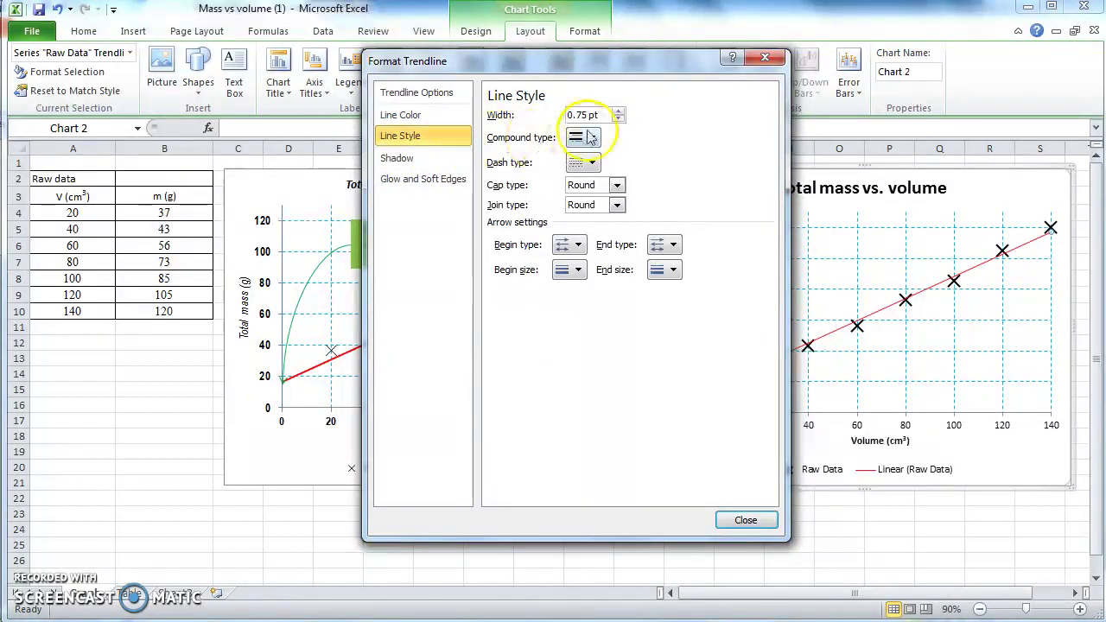
{"action": "left_click", "coordinate": [618, 111]}
{"action": "left_click", "coordinate": [618, 112]}
{"action": "left_click", "coordinate": [618, 111]}
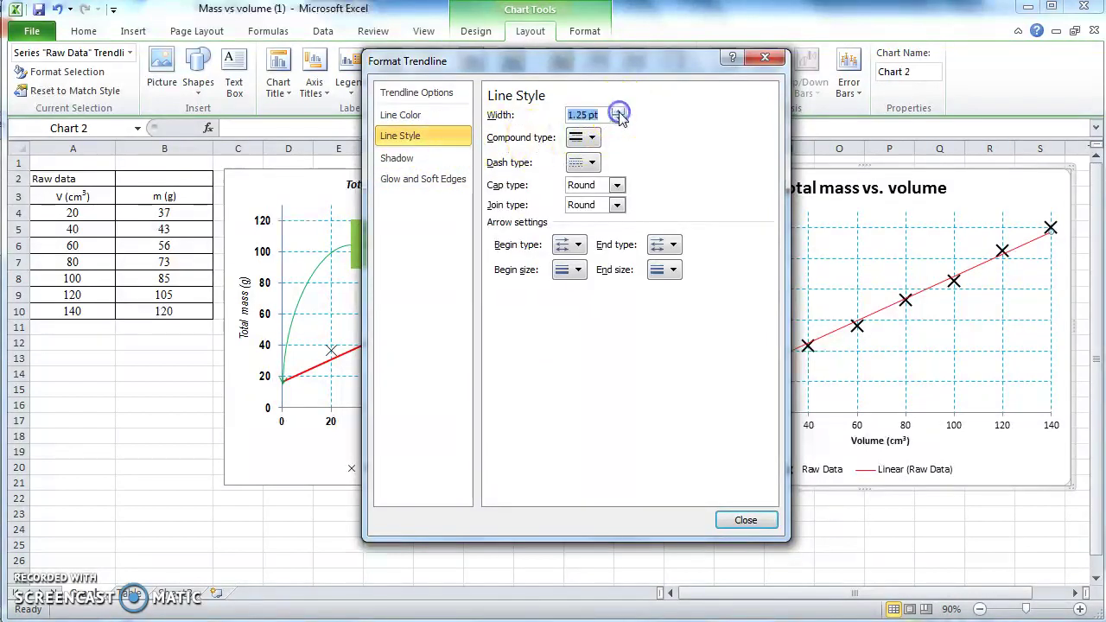
{"action": "left_click", "coordinate": [618, 112]}
{"action": "left_click", "coordinate": [618, 111]}
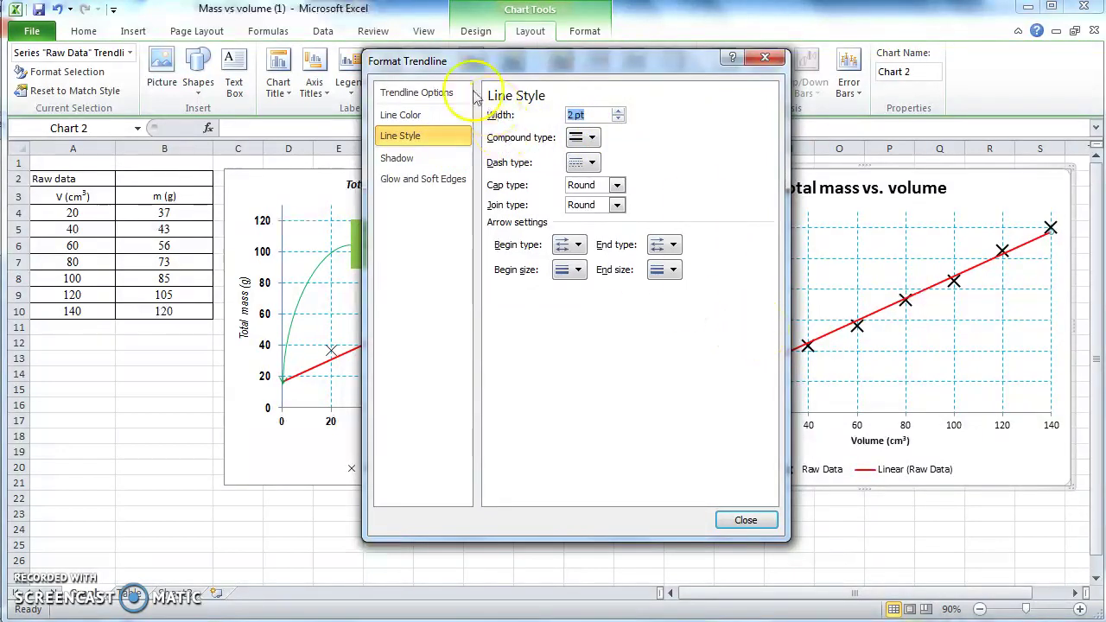
{"action": "left_click_drag", "start_coordinate": [462, 67], "coordinate": [733, 114]}
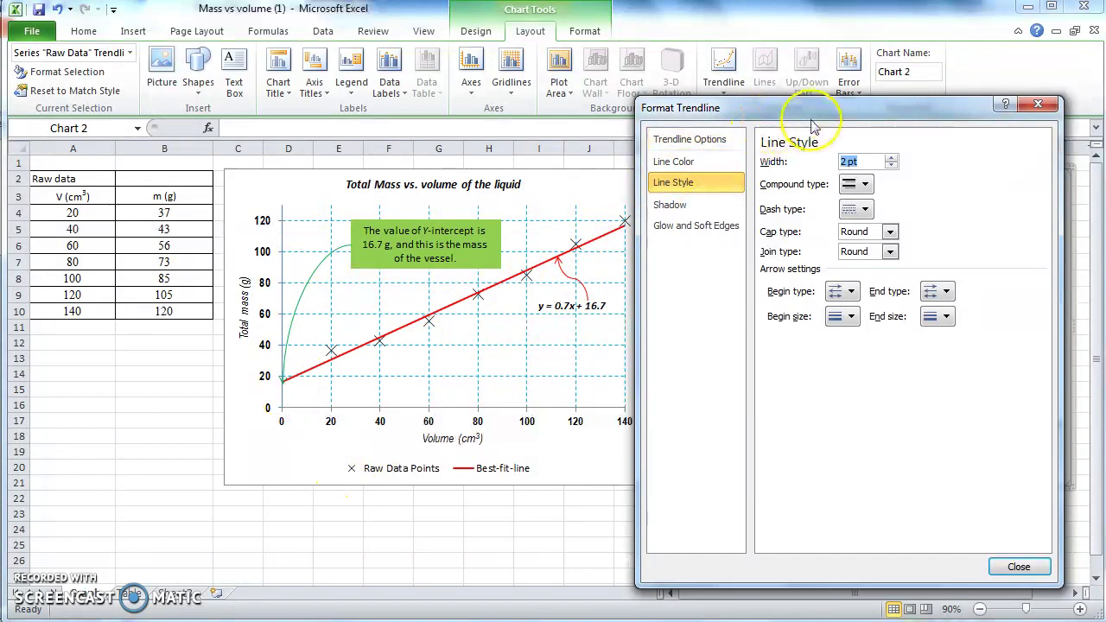
{"action": "left_click_drag", "start_coordinate": [816, 98], "coordinate": [366, 75]}
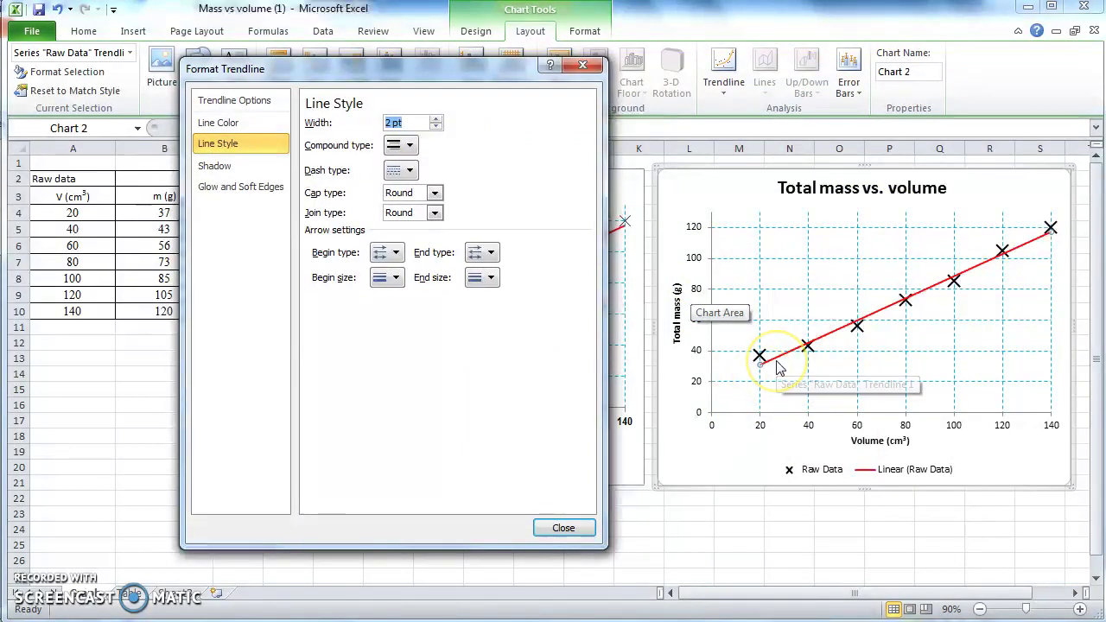
{"action": "left_click", "coordinate": [705, 402]}
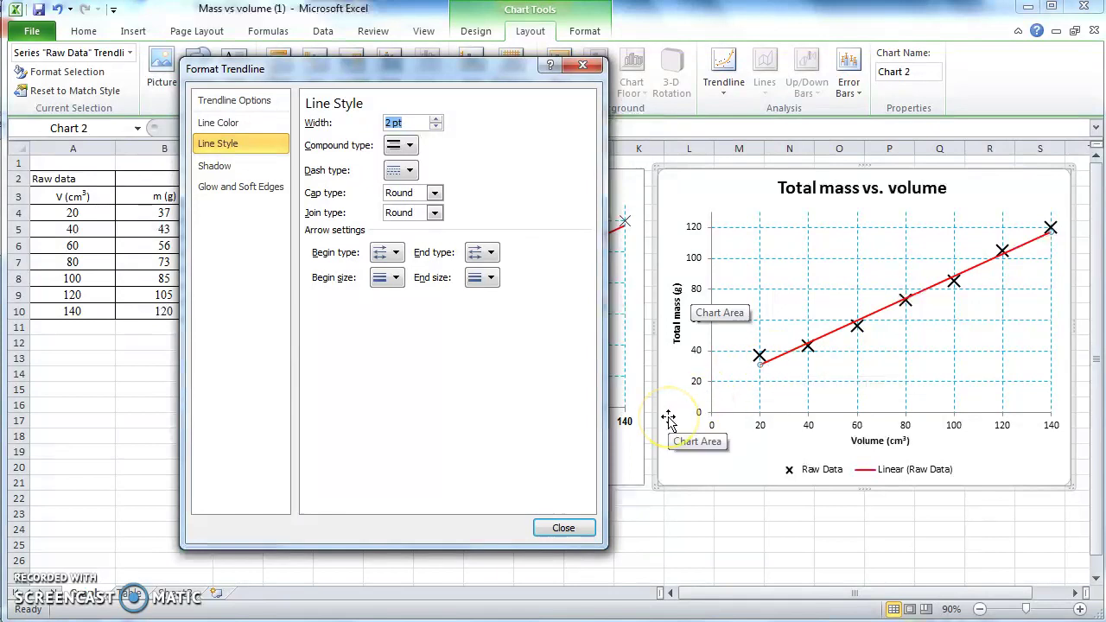
{"action": "left_click", "coordinate": [585, 412]}
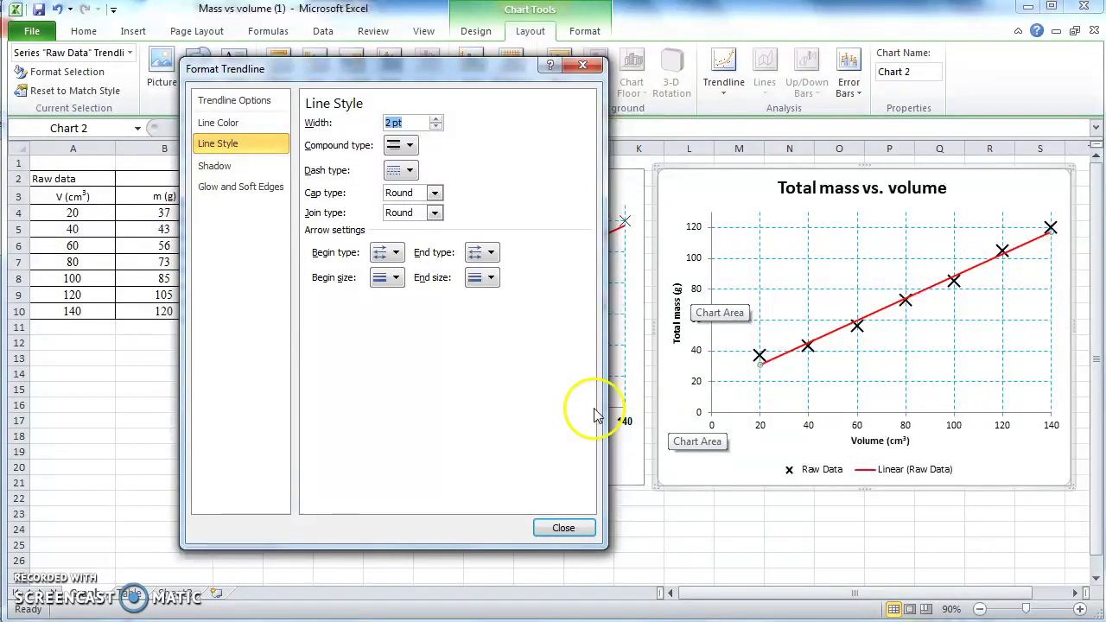
Step: Extend the trendline backward by 20 periods to reach the vertical axis, and close the trendline formatting
{"action": "left_click", "coordinate": [247, 97]}
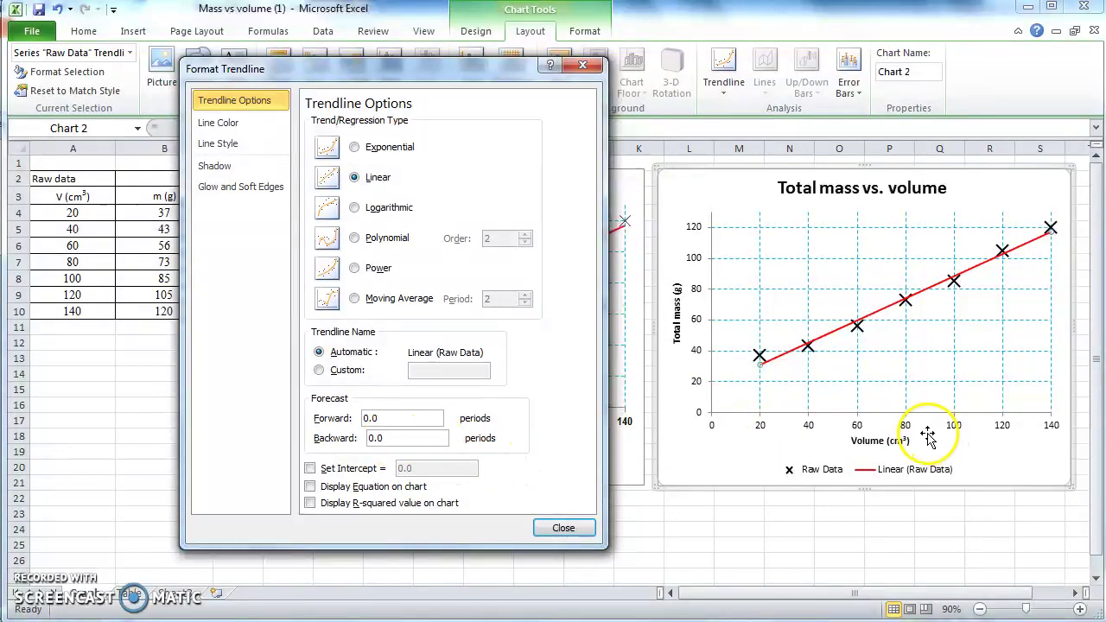
{"action": "left_click", "coordinate": [366, 439]}
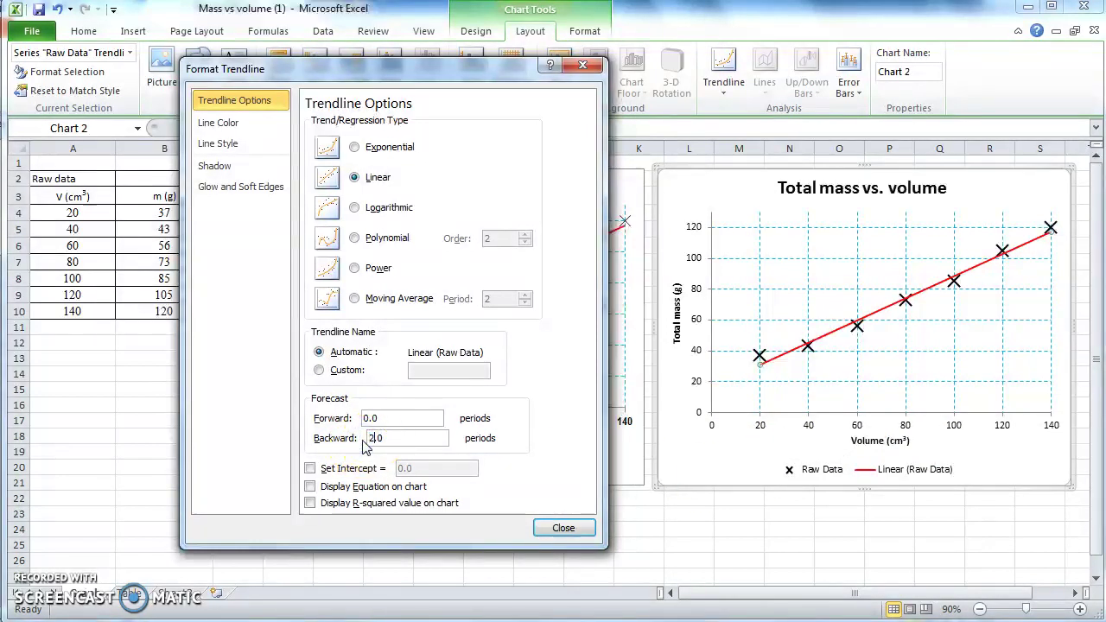
{"action": "type", "text": "20"}
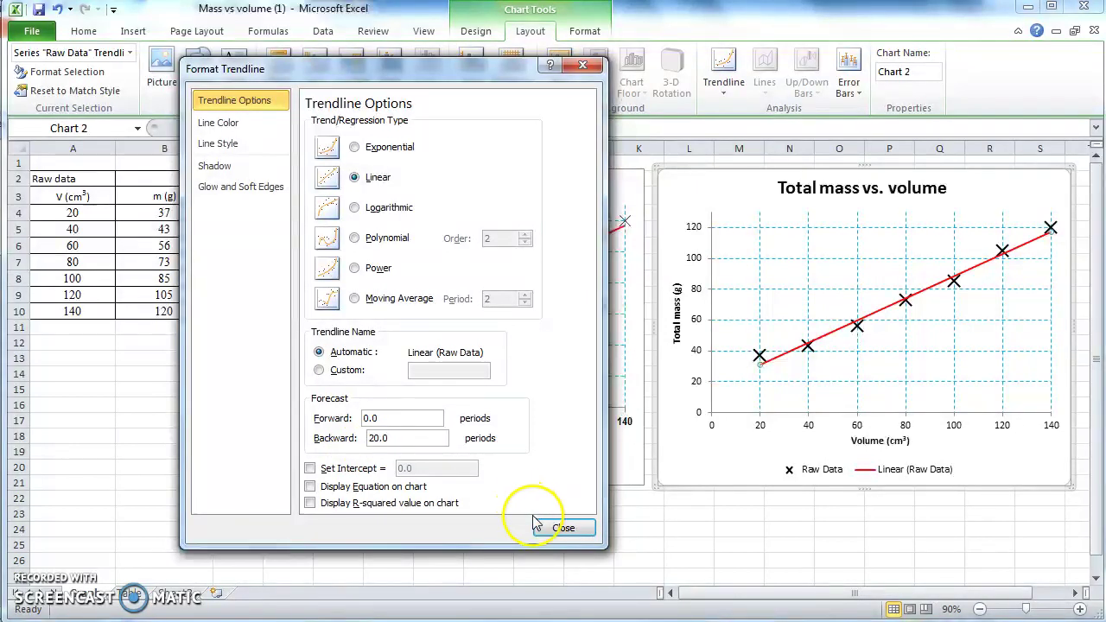
{"action": "left_click", "coordinate": [561, 527]}
{"action": "left_click", "coordinate": [598, 543]}
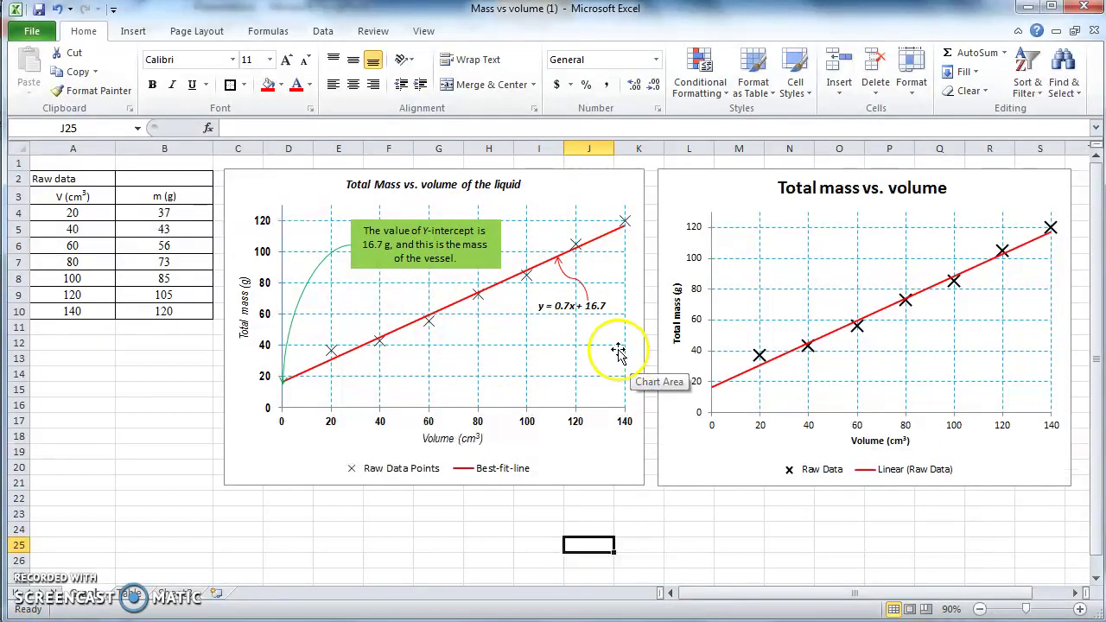
{"action": "left_click", "coordinate": [579, 313]}
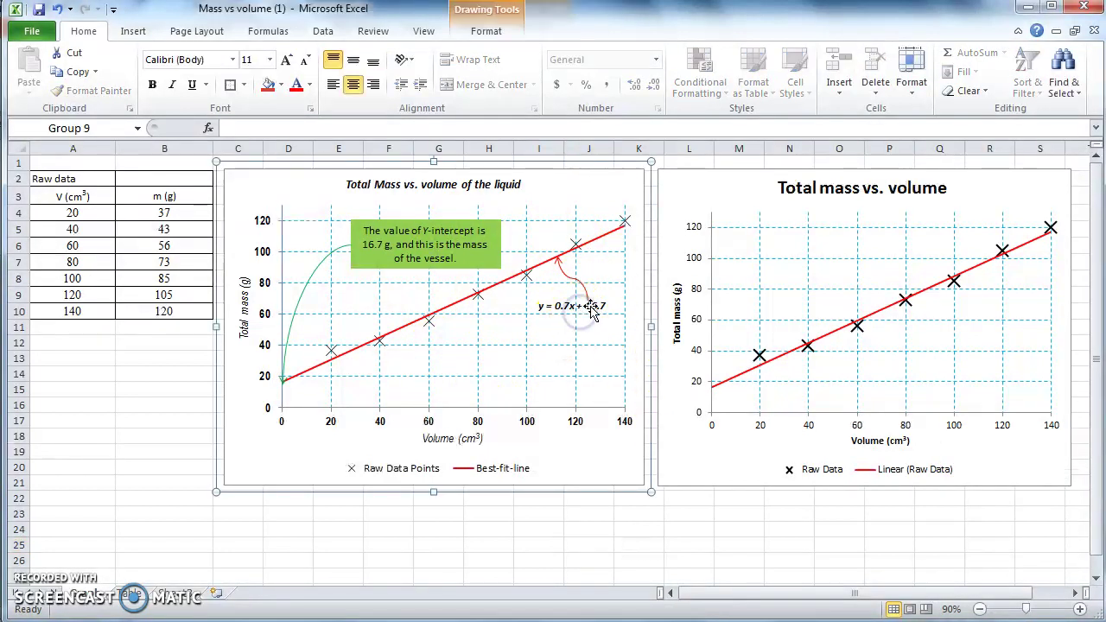
{"action": "left_click", "coordinate": [593, 311]}
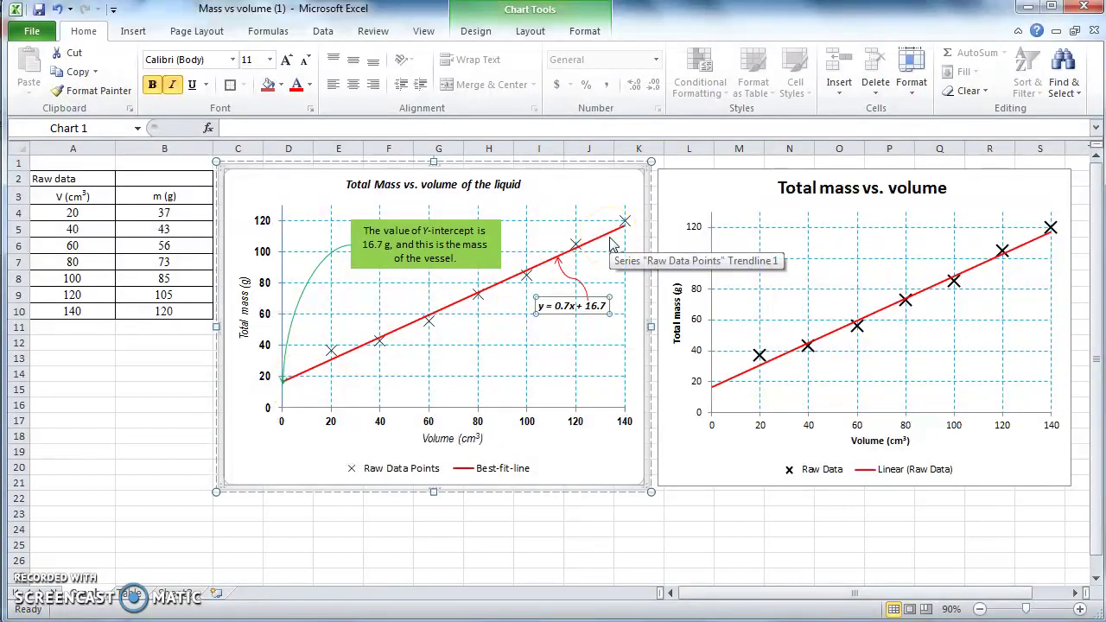
Step: Display the trendline's equation on the "Total mass vs. volume" chart, and close the trendline formatting
{"action": "left_click", "coordinate": [714, 459]}
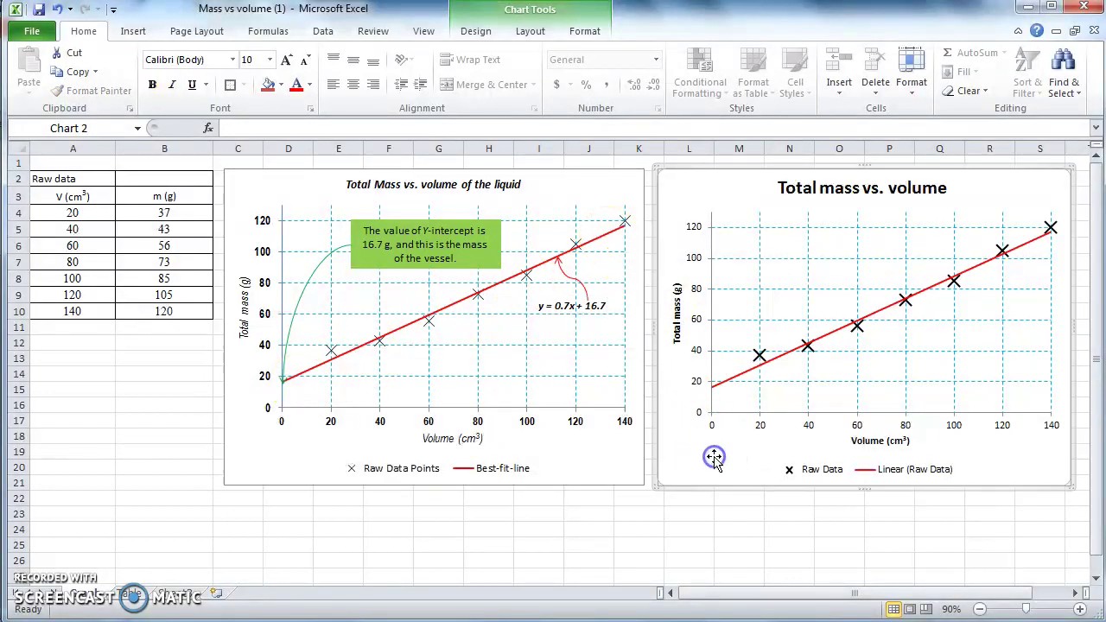
{"action": "left_click", "coordinate": [781, 360]}
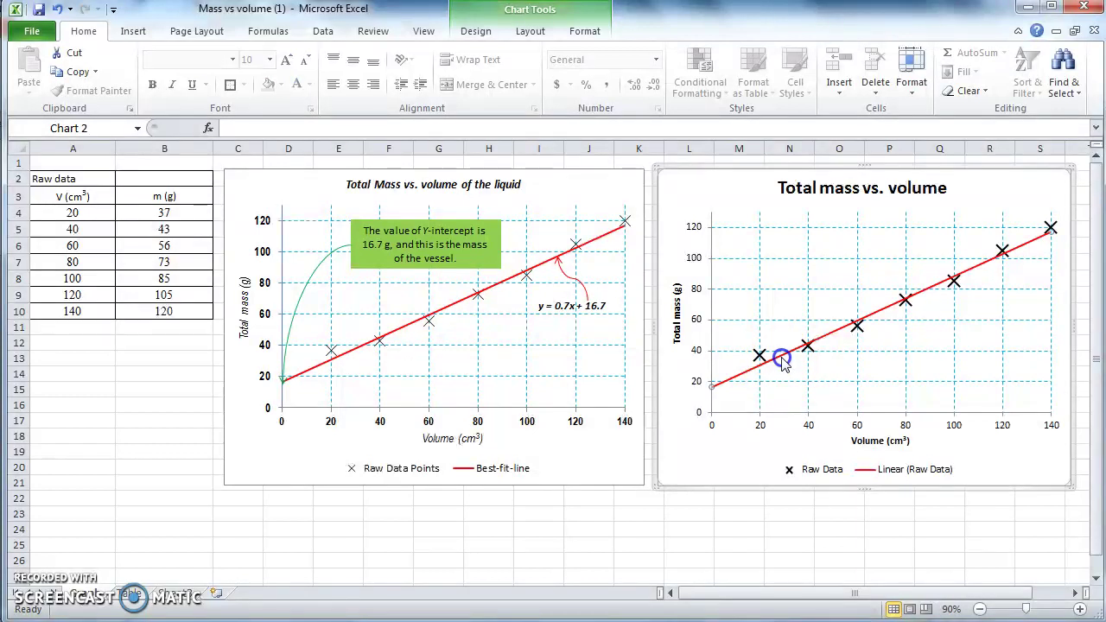
{"action": "right_click", "coordinate": [782, 360]}
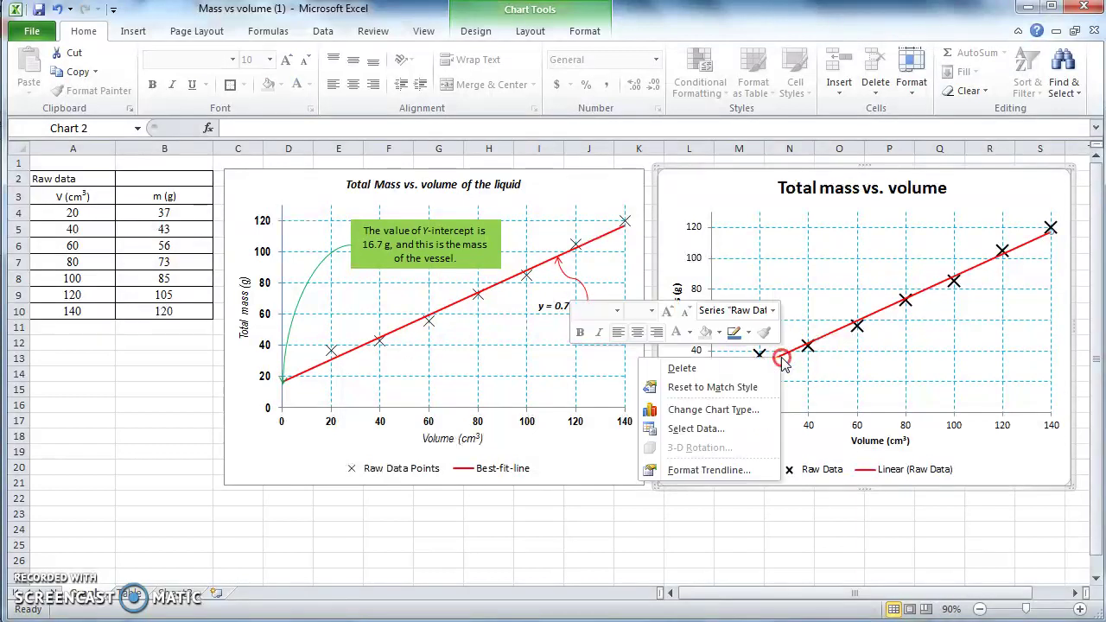
{"action": "left_click", "coordinate": [730, 471]}
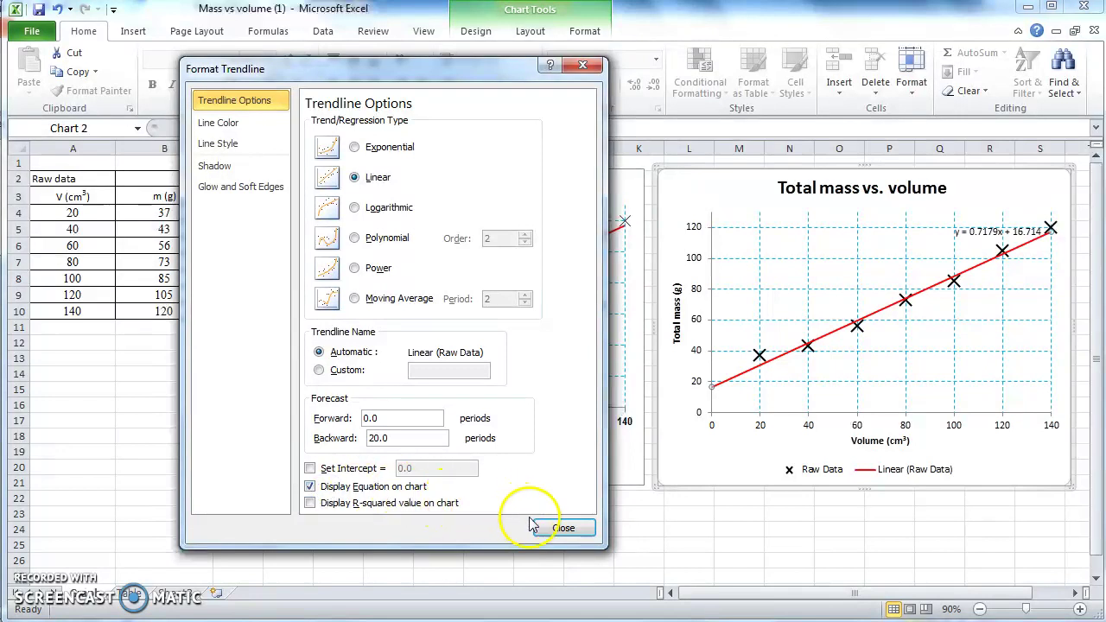
{"action": "left_click", "coordinate": [560, 528]}
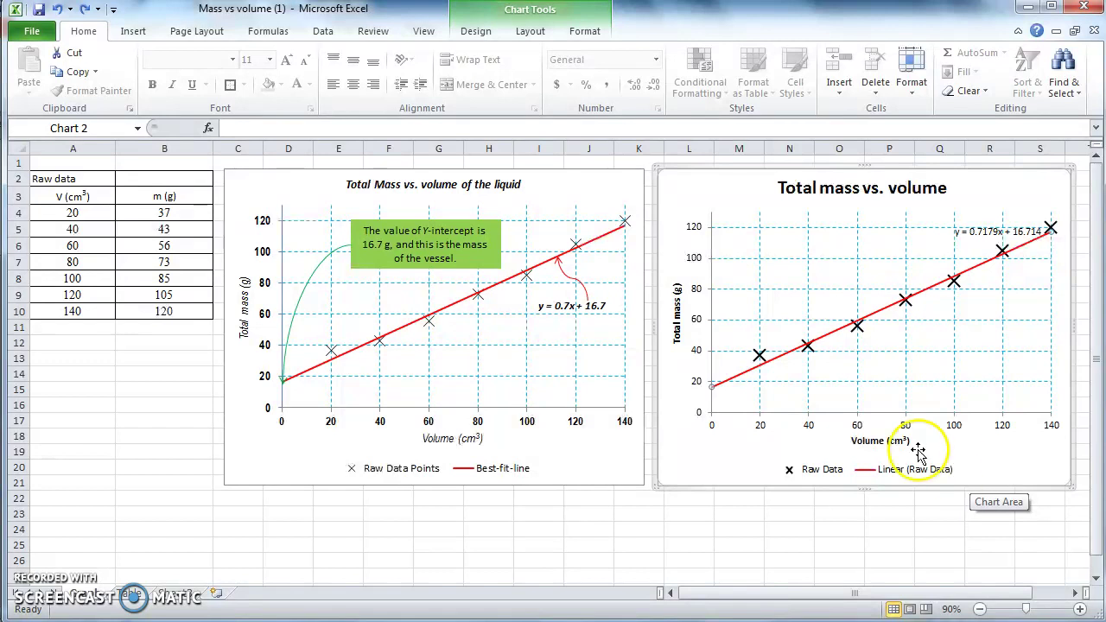
Step: Give the trendline the custom name "Best-fit-line", and close the trendline formatting
{"action": "left_click", "coordinate": [756, 372]}
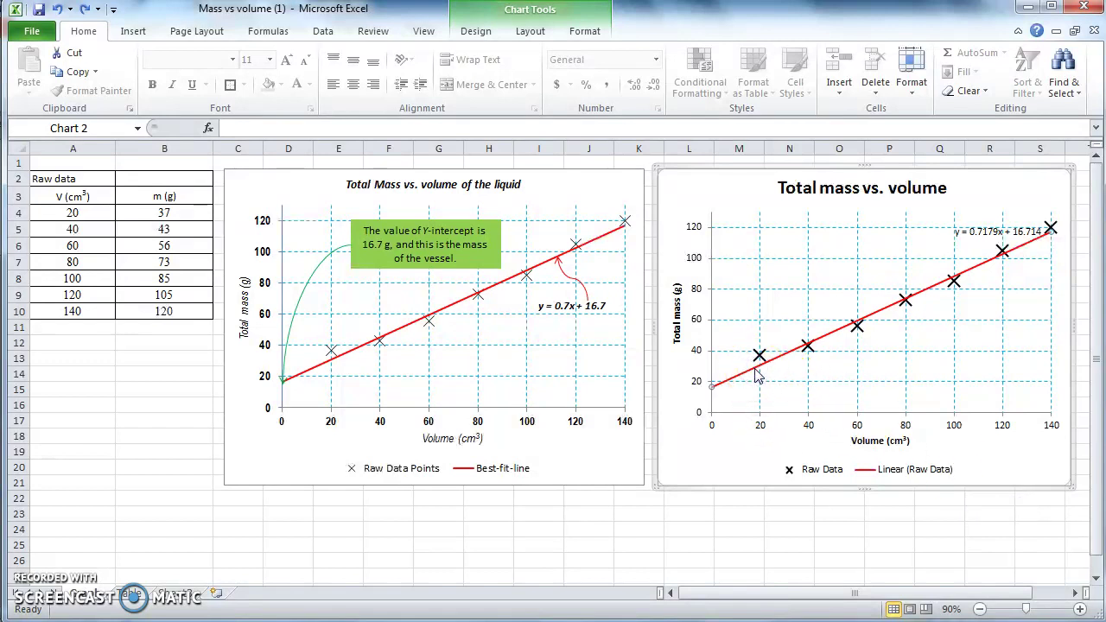
{"action": "right_click", "coordinate": [756, 373]}
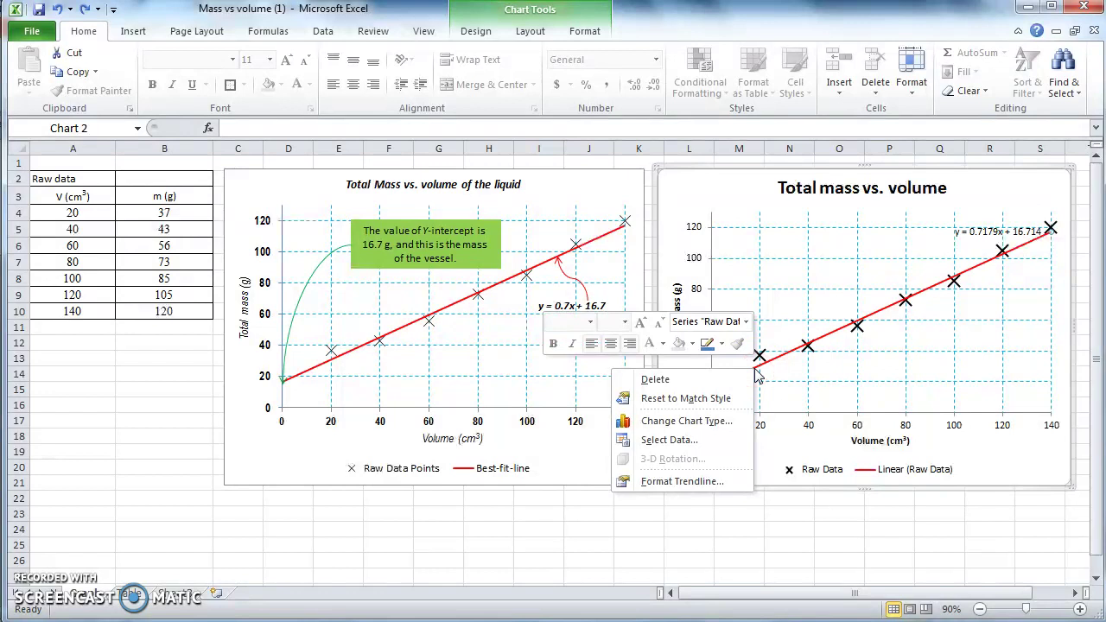
{"action": "left_click", "coordinate": [717, 482]}
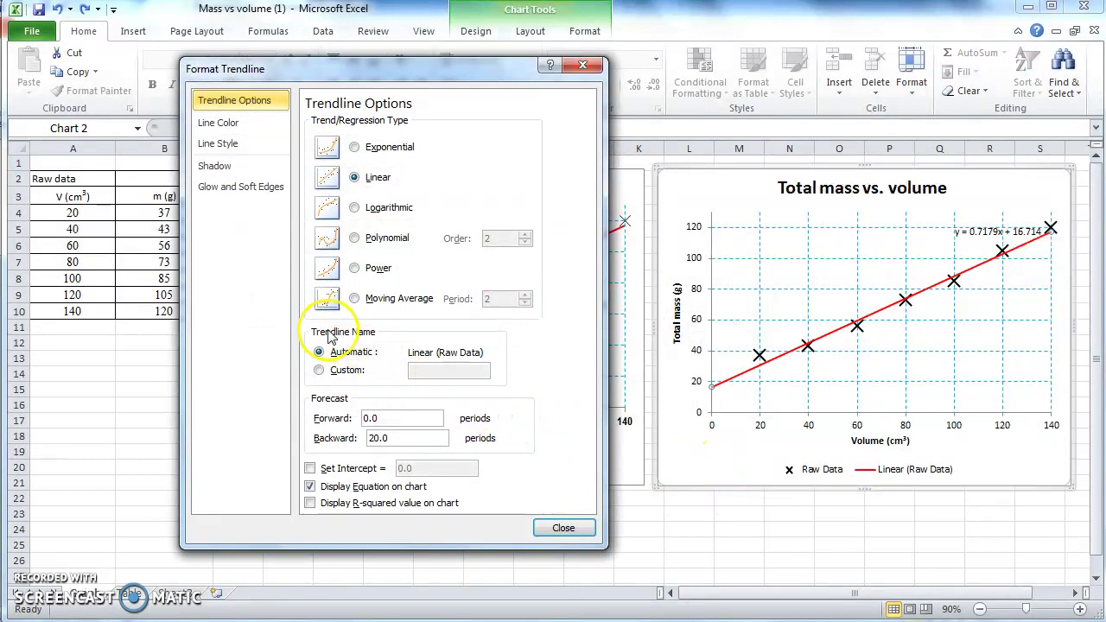
{"action": "left_click", "coordinate": [352, 374]}
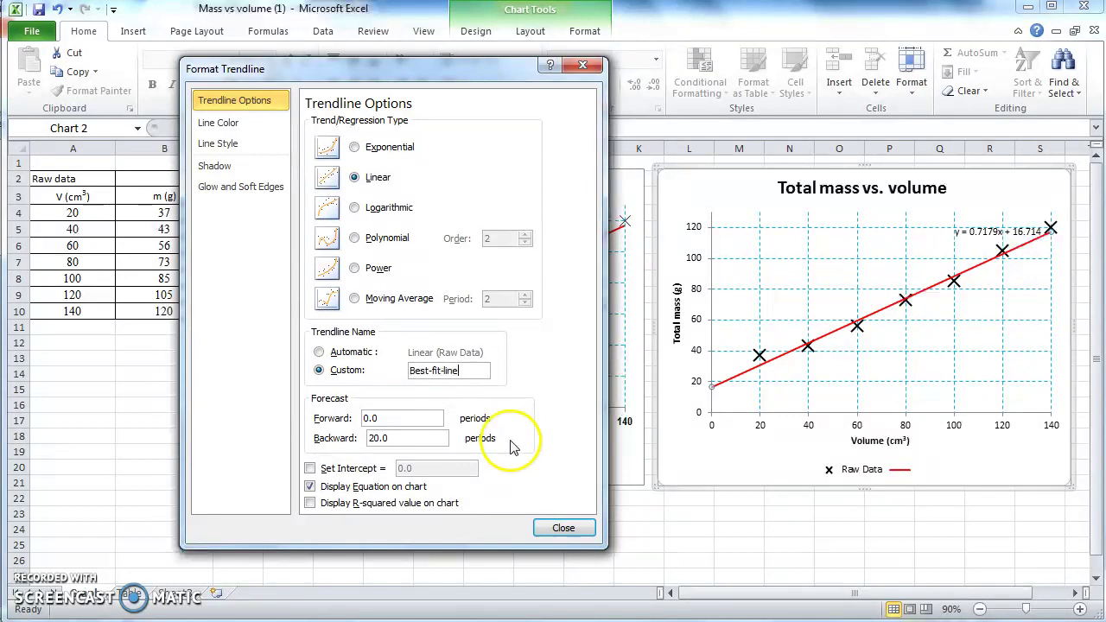
{"action": "left_click", "coordinate": [552, 529]}
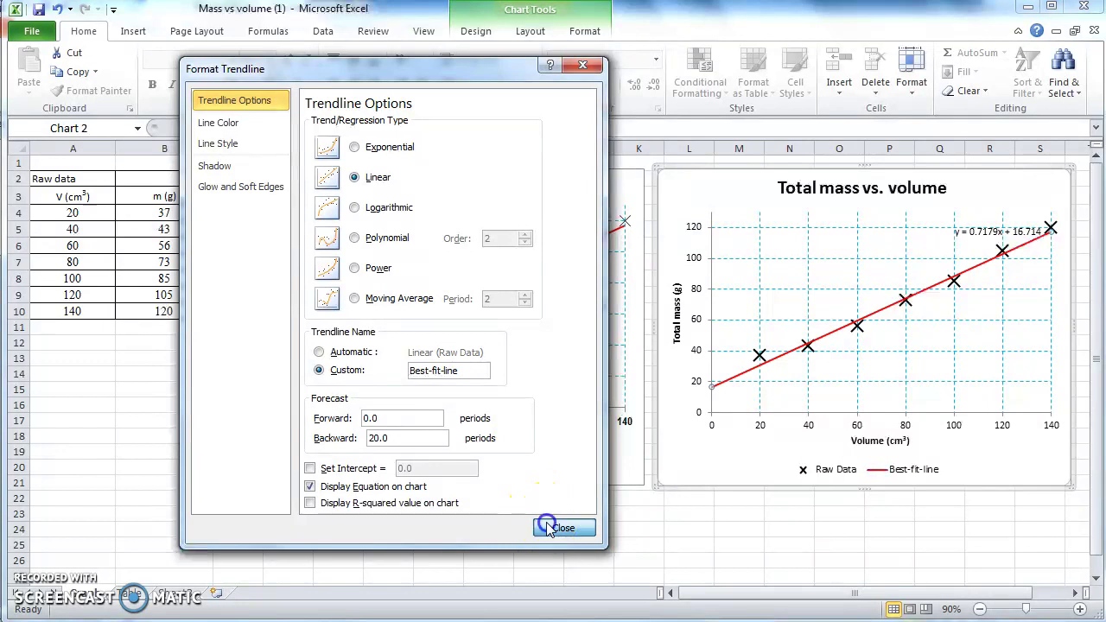
{"action": "left_click", "coordinate": [86, 595]}
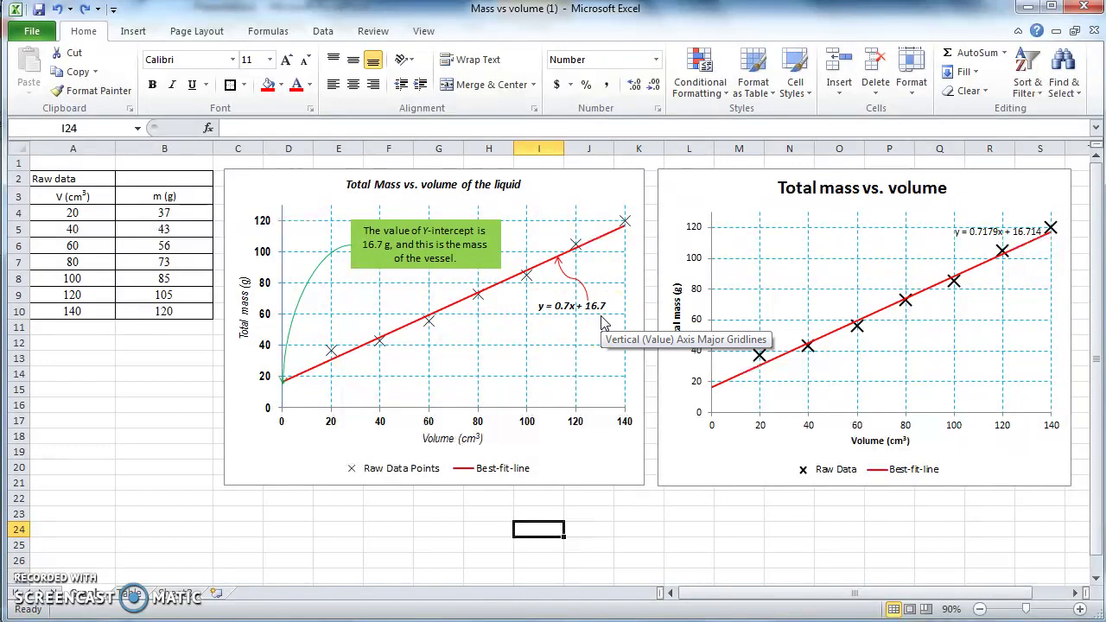
Step: Enlarge the trendline equation's text to 16 pt and place the equation just below the chart title
{"action": "left_click", "coordinate": [969, 240]}
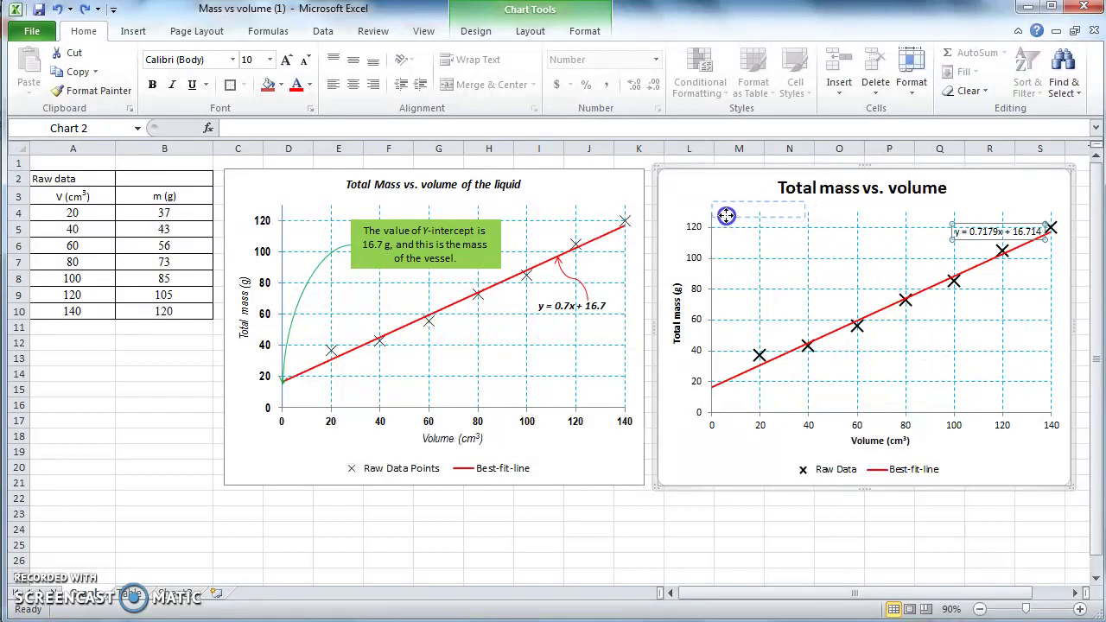
{"action": "left_click_drag", "start_coordinate": [726, 216], "coordinate": [731, 218]}
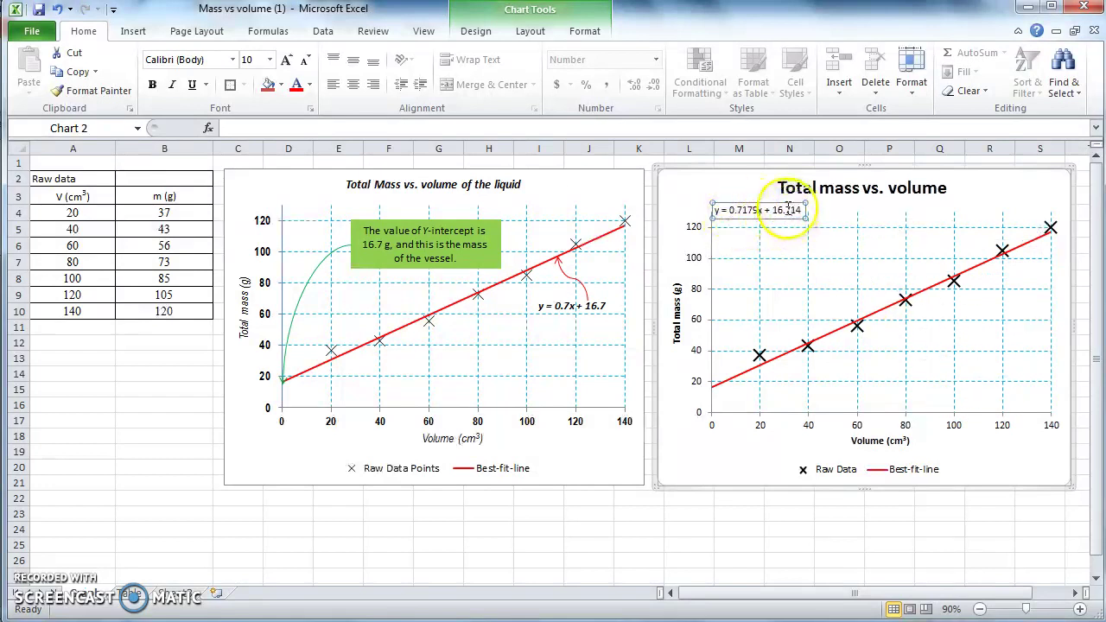
{"action": "left_click", "coordinate": [284, 67]}
{"action": "left_click", "coordinate": [283, 62]}
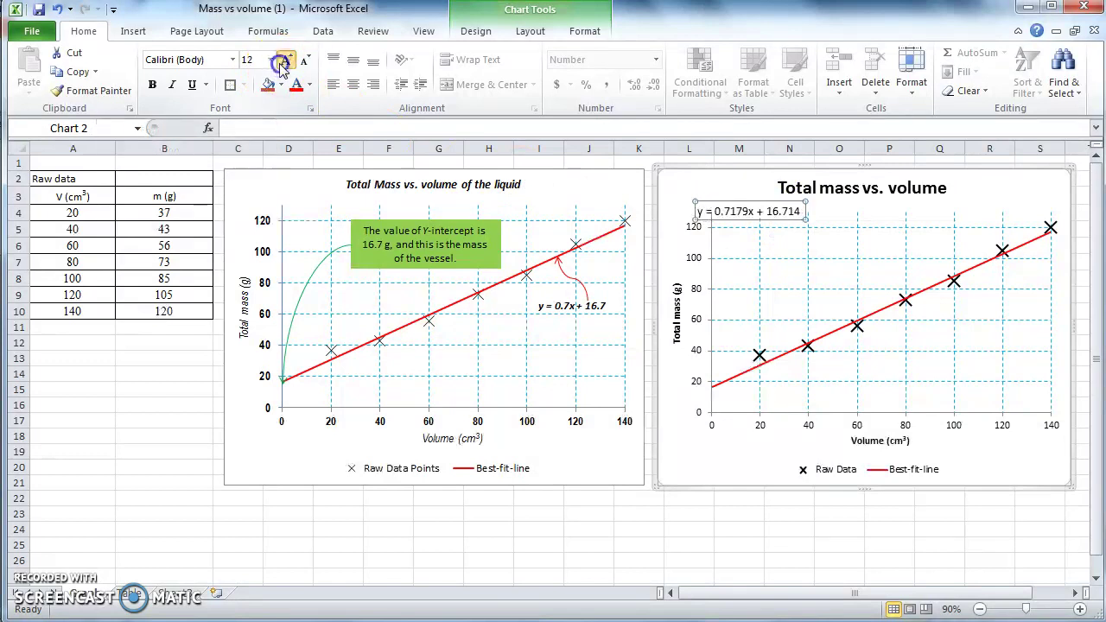
{"action": "left_click", "coordinate": [283, 63]}
{"action": "left_click", "coordinate": [283, 62]}
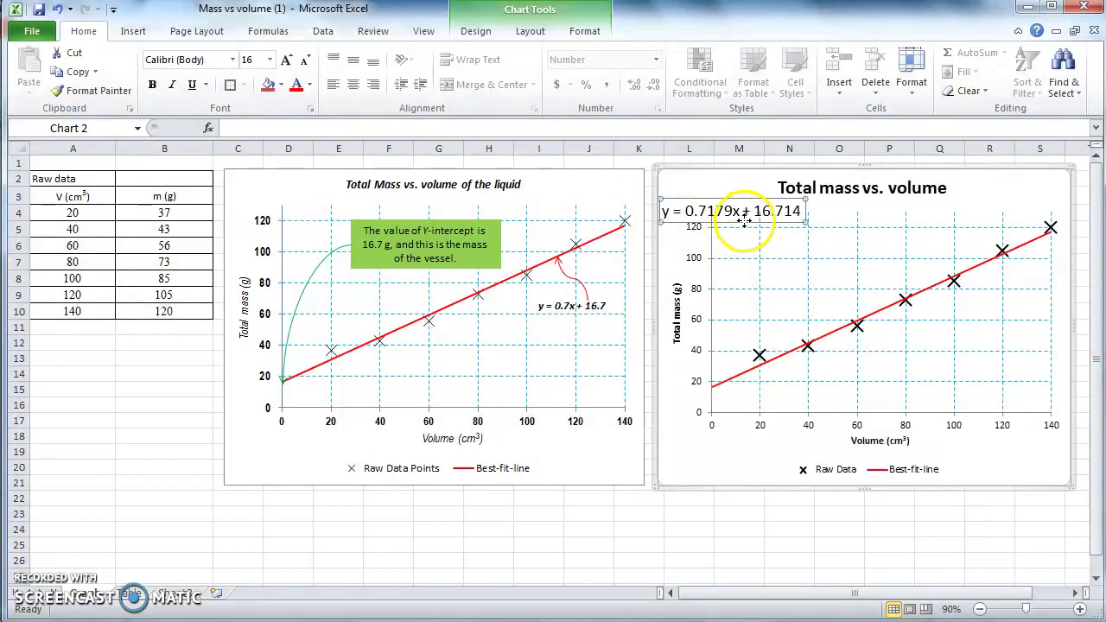
{"action": "left_click_drag", "start_coordinate": [727, 213], "coordinate": [806, 226]}
{"action": "left_click_drag", "start_coordinate": [875, 225], "coordinate": [877, 223]}
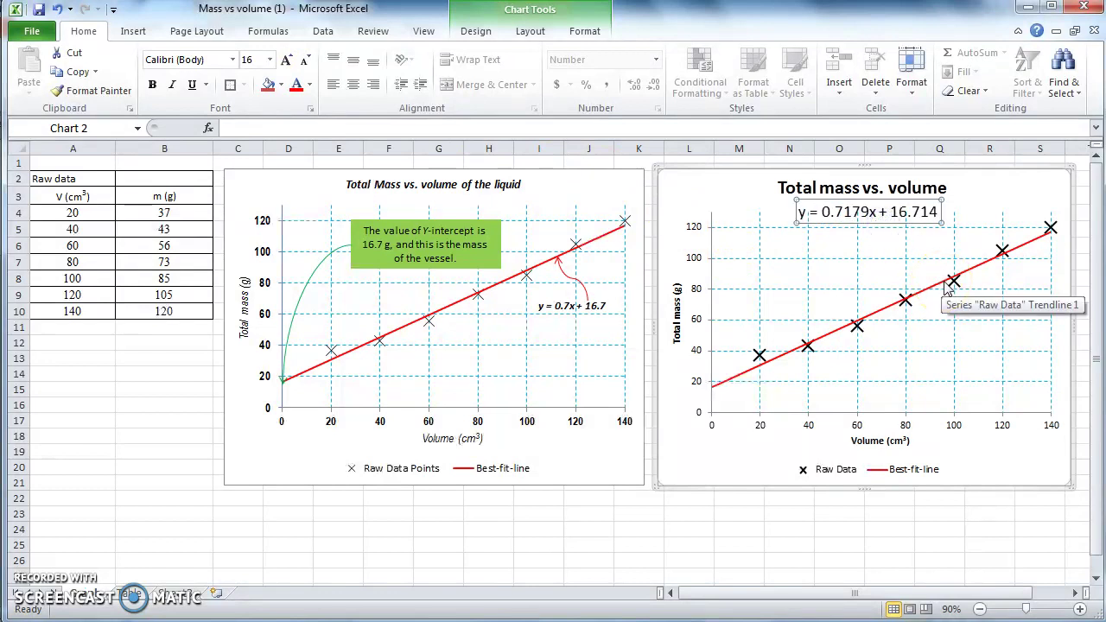
Step: Format the trendline equation as Number with 1 decimal place, and move it above the upper end of the best-fit line
{"action": "left_click", "coordinate": [838, 211]}
{"action": "left_click", "coordinate": [918, 211]}
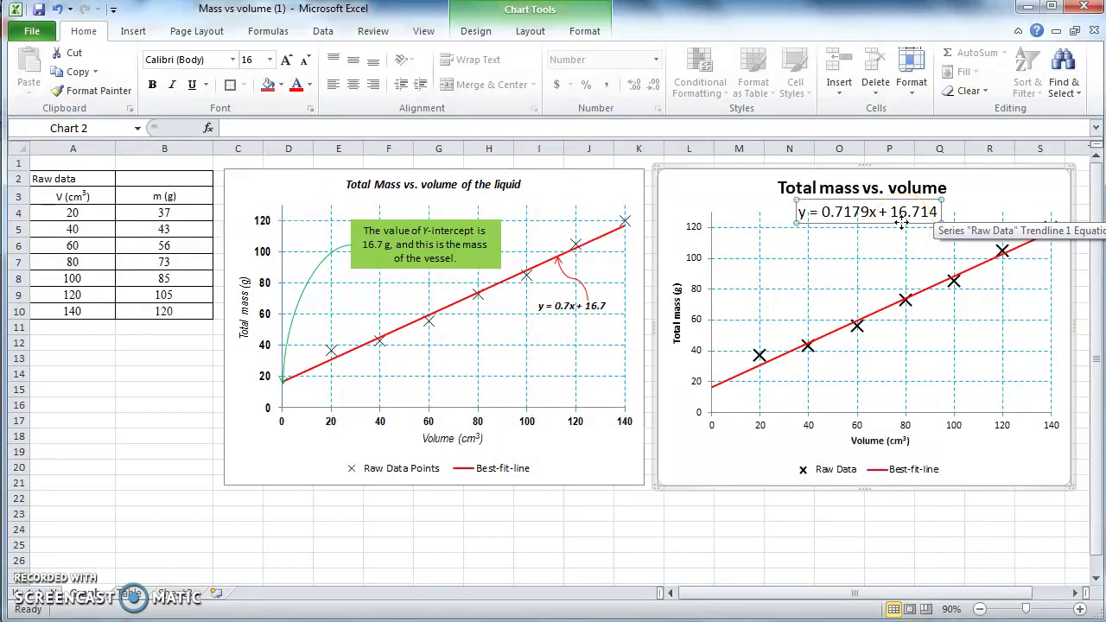
{"action": "right_click", "coordinate": [902, 223]}
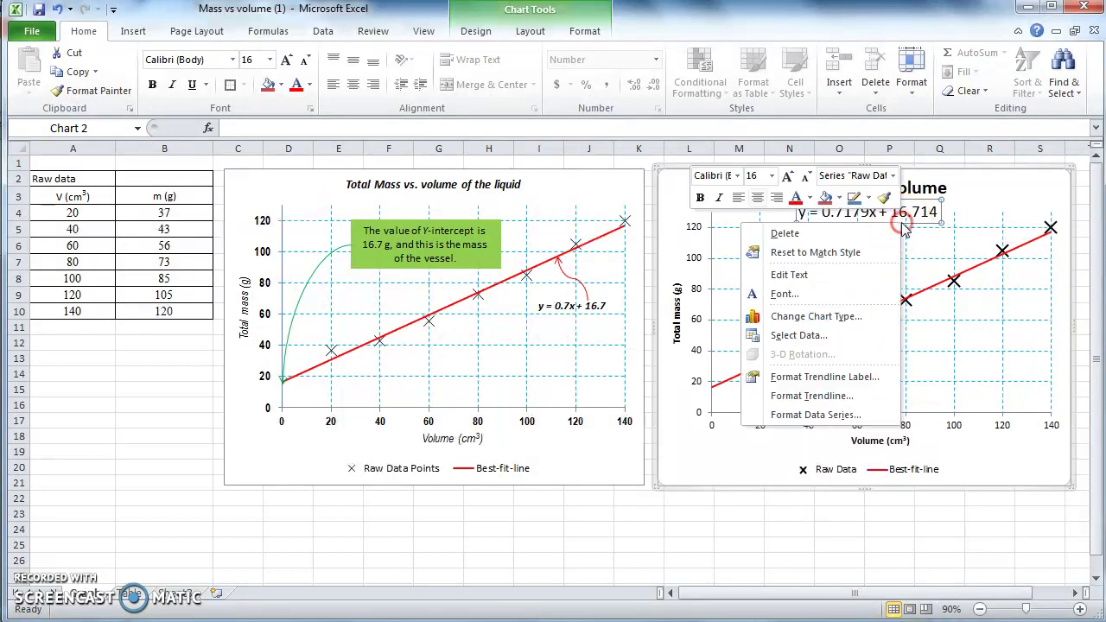
{"action": "left_click", "coordinate": [844, 377]}
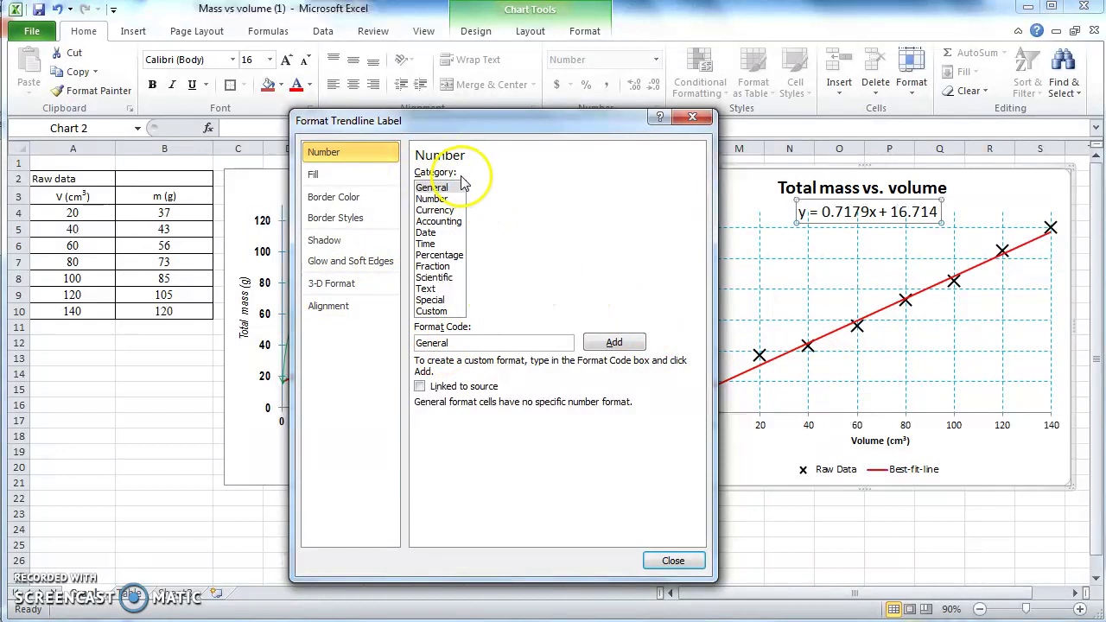
{"action": "left_click", "coordinate": [437, 199]}
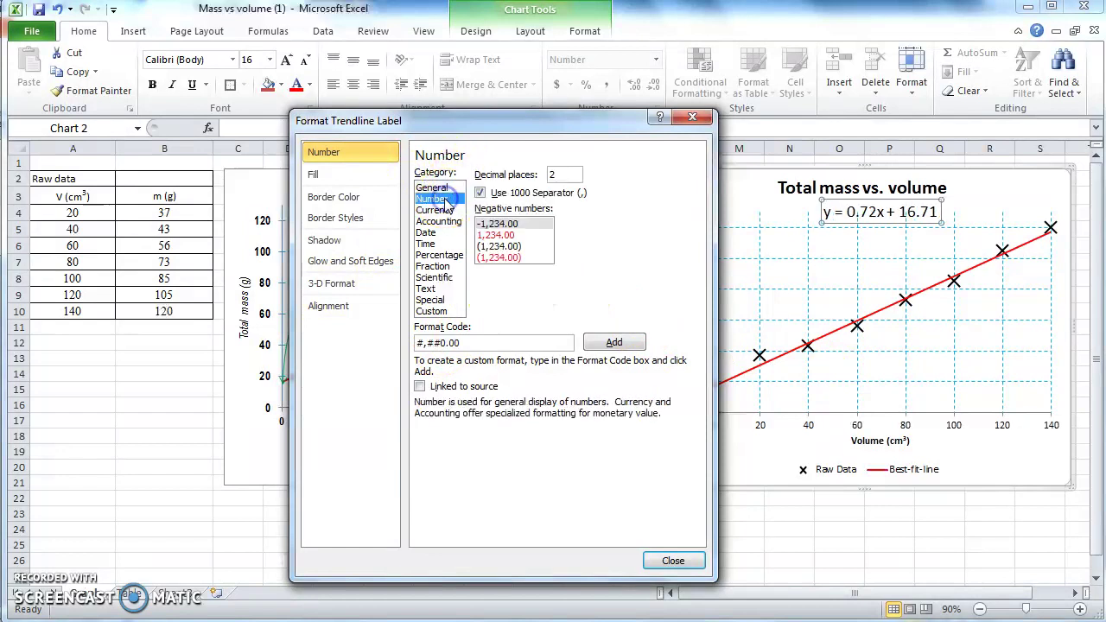
{"action": "left_click", "coordinate": [571, 178]}
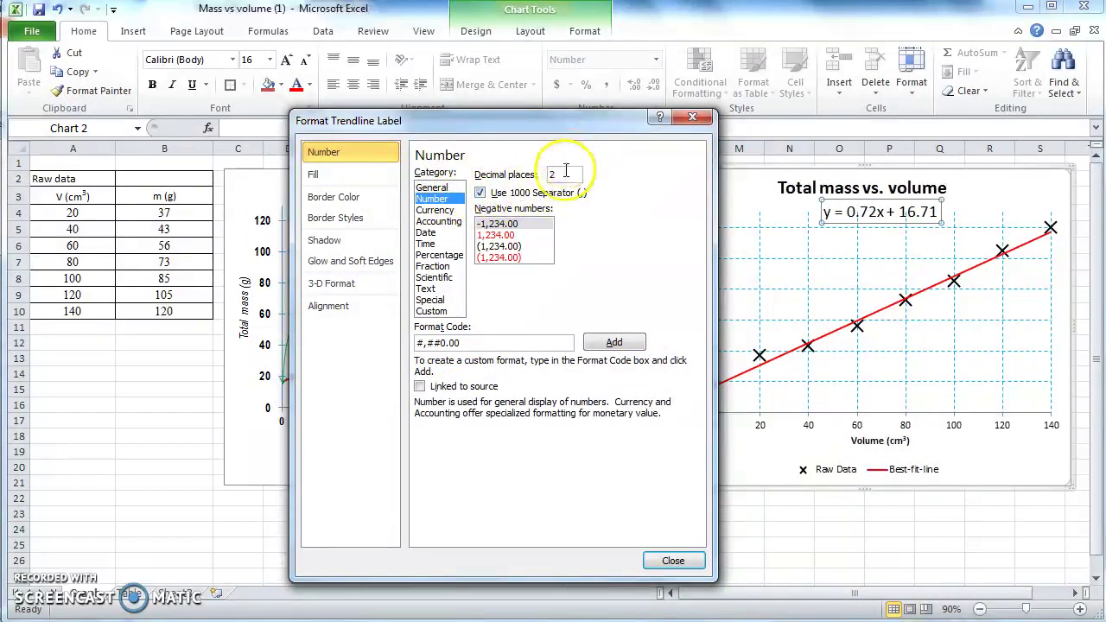
{"action": "left_click", "coordinate": [565, 176]}
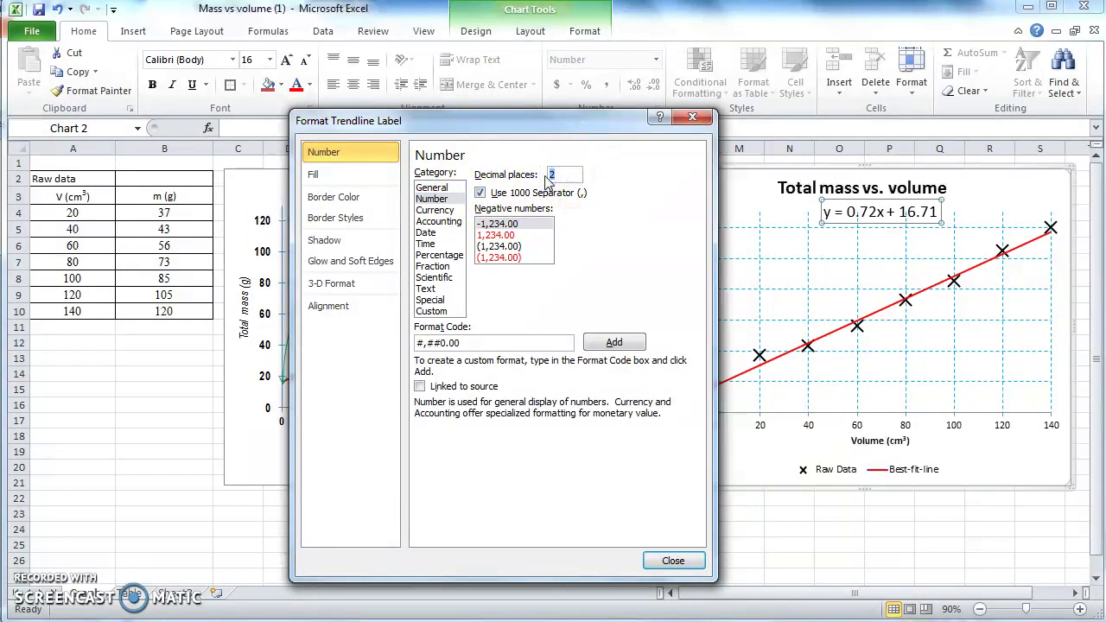
{"action": "left_click", "coordinate": [672, 562]}
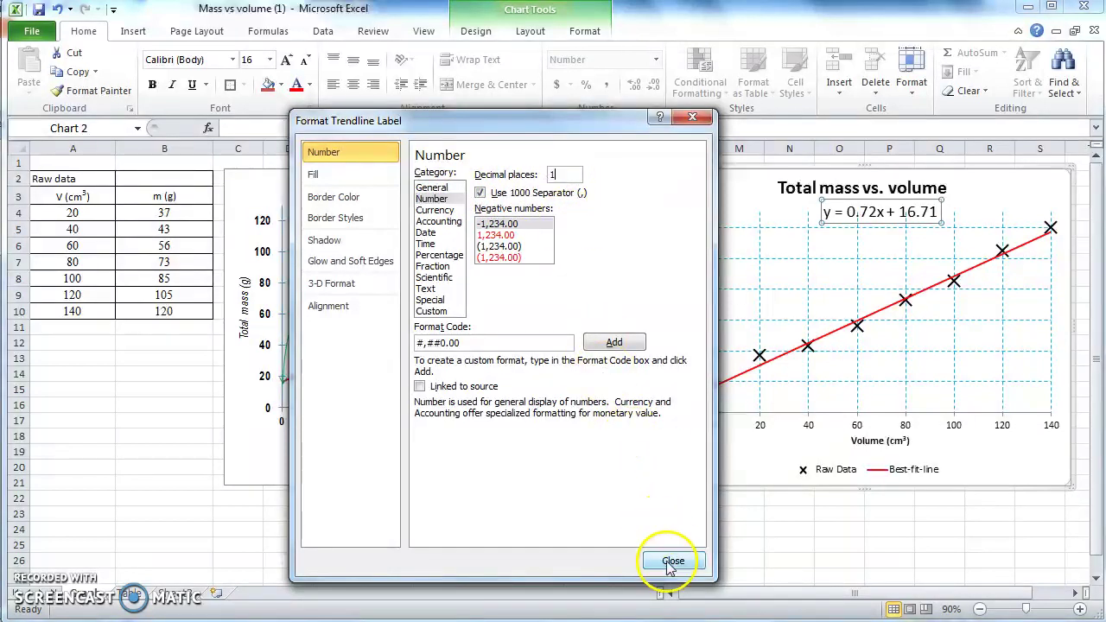
{"action": "left_click", "coordinate": [672, 562]}
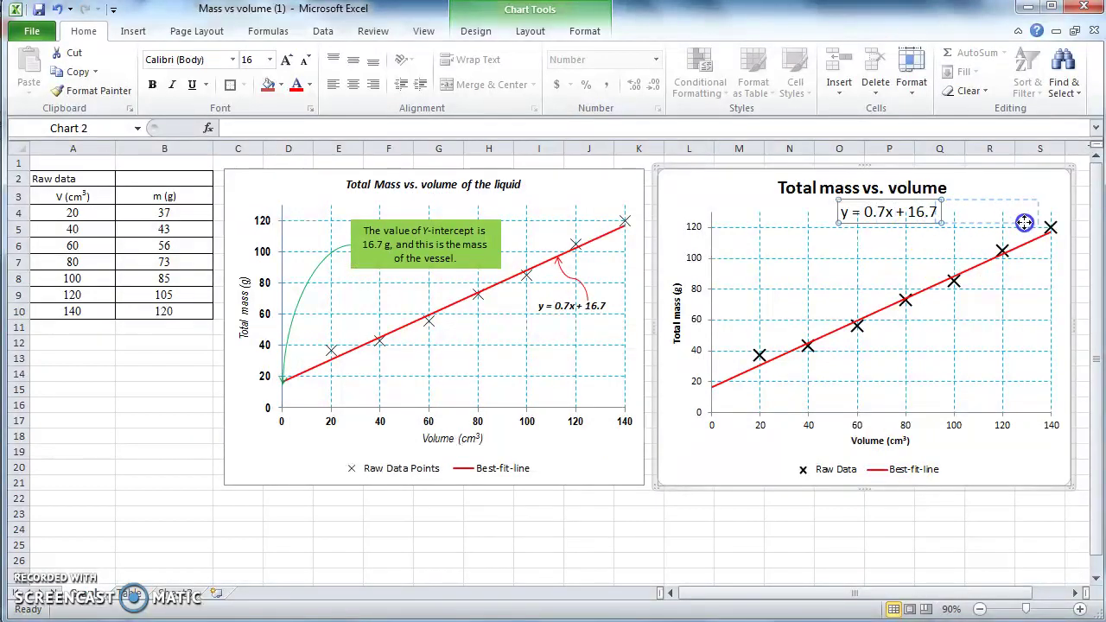
{"action": "left_click_drag", "start_coordinate": [1024, 223], "coordinate": [1024, 223]}
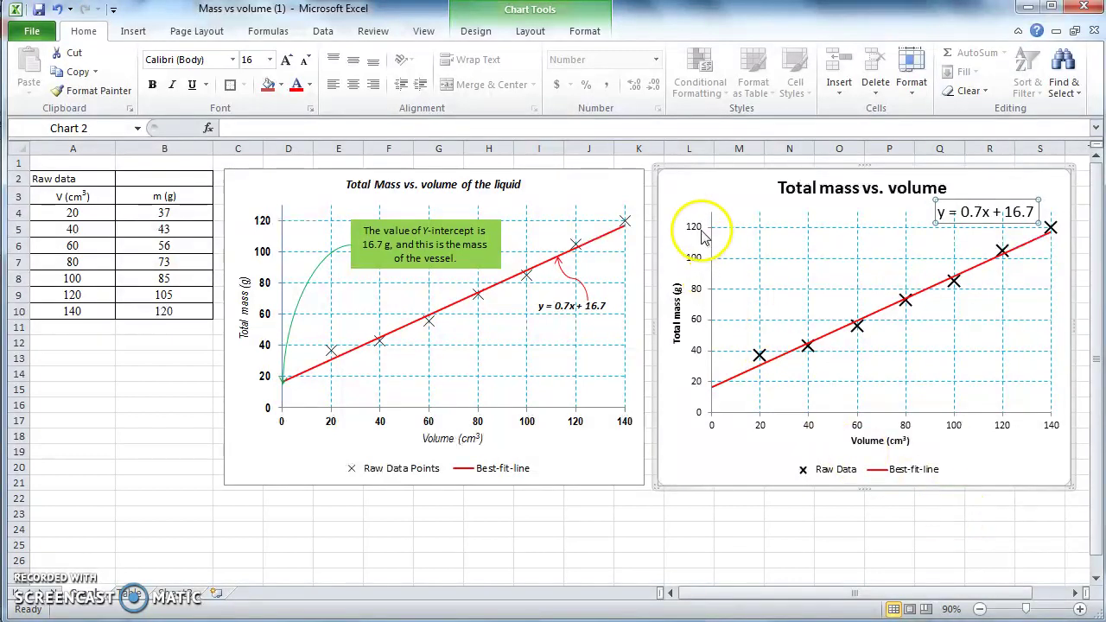
Step: Make the vertical axis numbers of the "Total mass vs. volume" chart bold with font size 11
{"action": "left_click", "coordinate": [698, 292]}
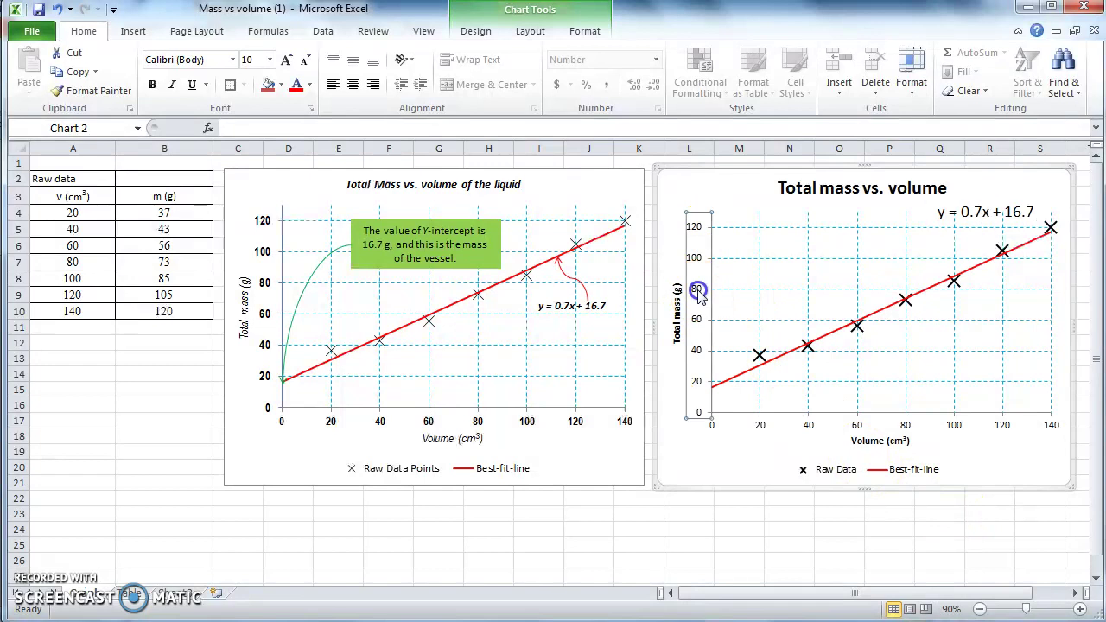
{"action": "left_click", "coordinate": [151, 85]}
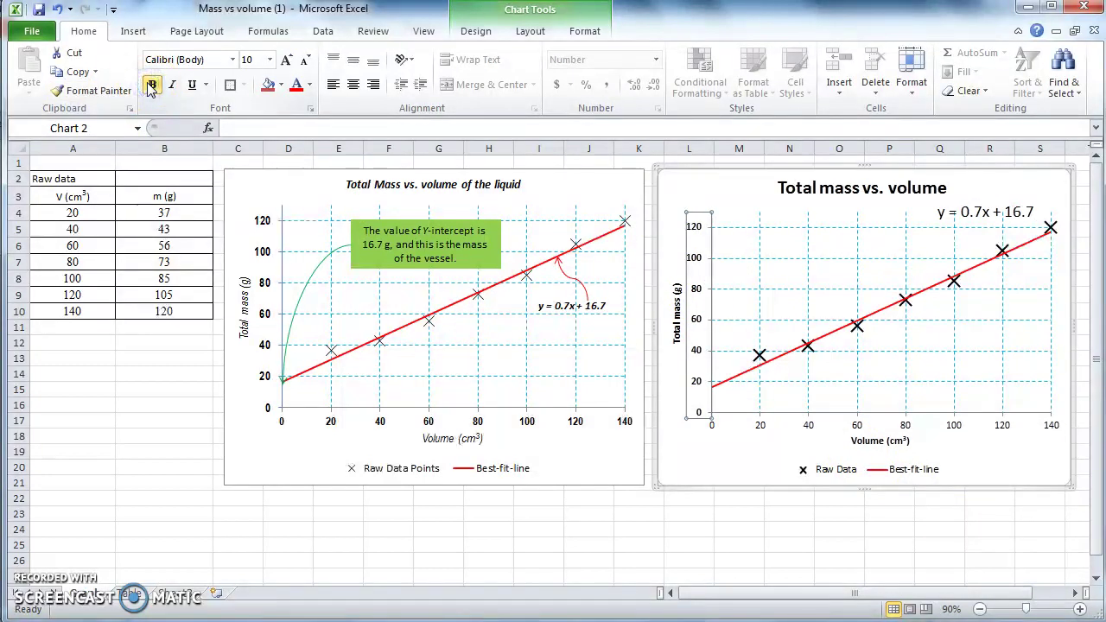
{"action": "left_click", "coordinate": [262, 223]}
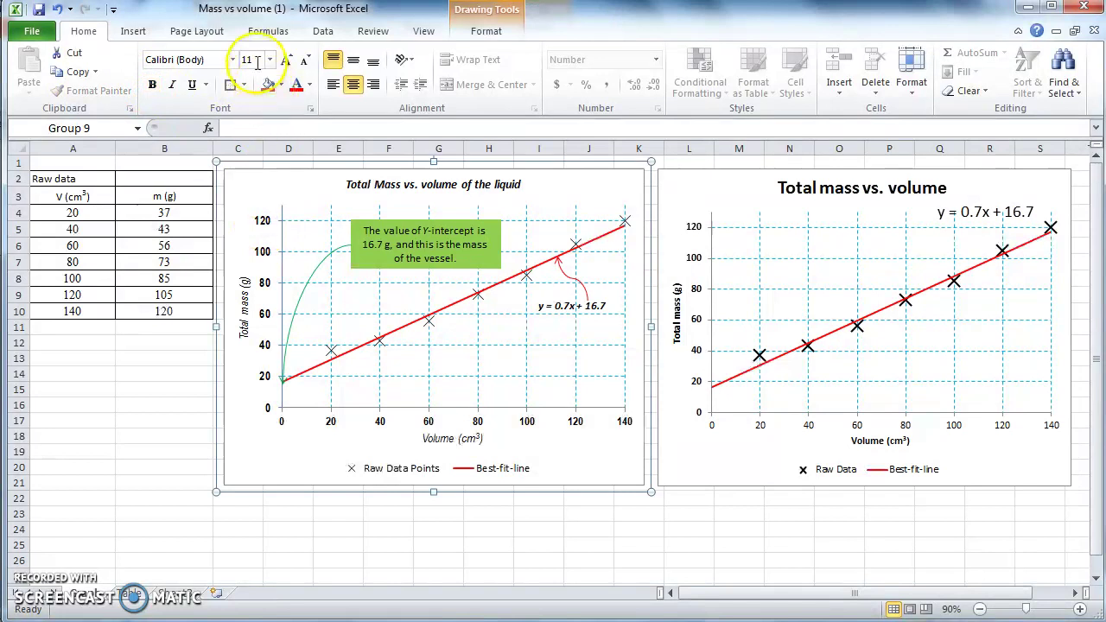
{"action": "left_click", "coordinate": [695, 259]}
{"action": "left_click", "coordinate": [270, 59]}
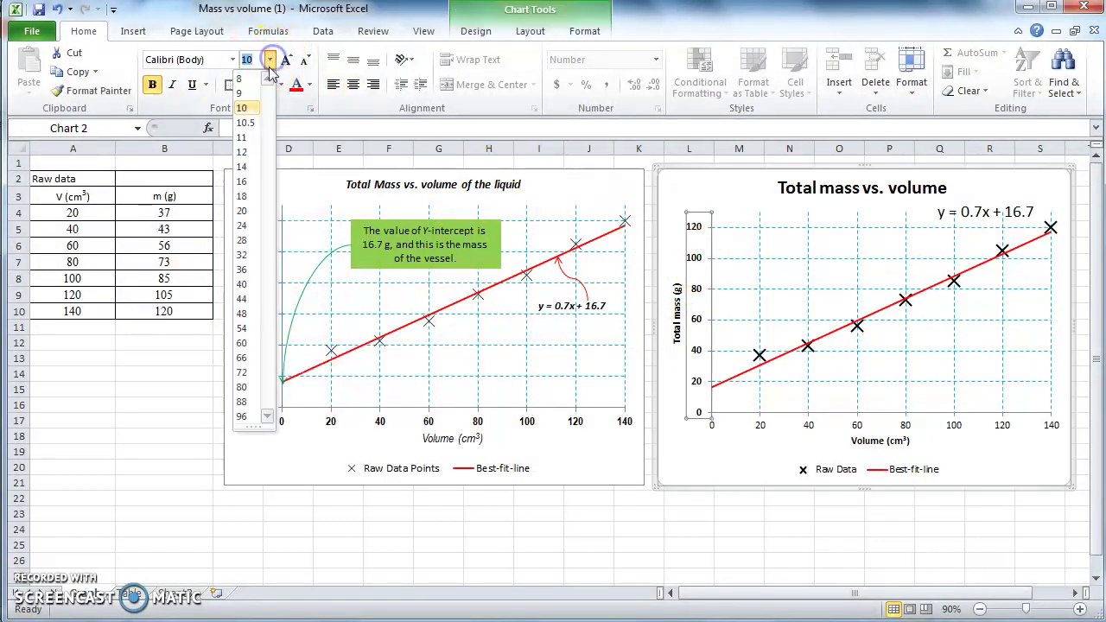
{"action": "left_click", "coordinate": [249, 137]}
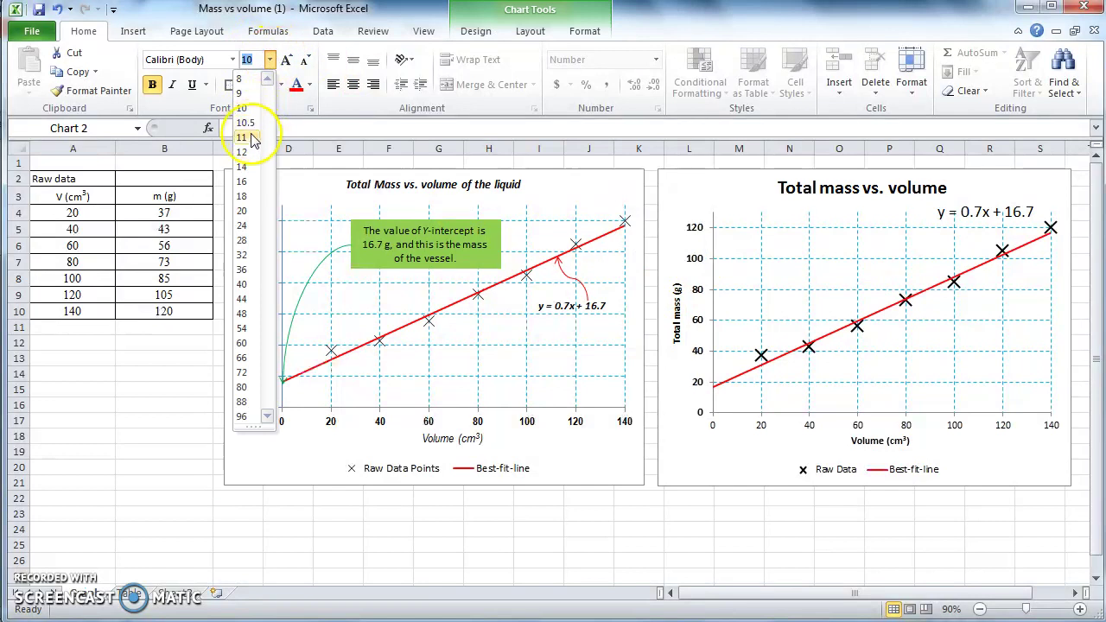
Step: Make the horizontal axis numbers of the "Total mass vs. volume" chart bold with font size 11, and deselect the chart
{"action": "left_click", "coordinate": [764, 428]}
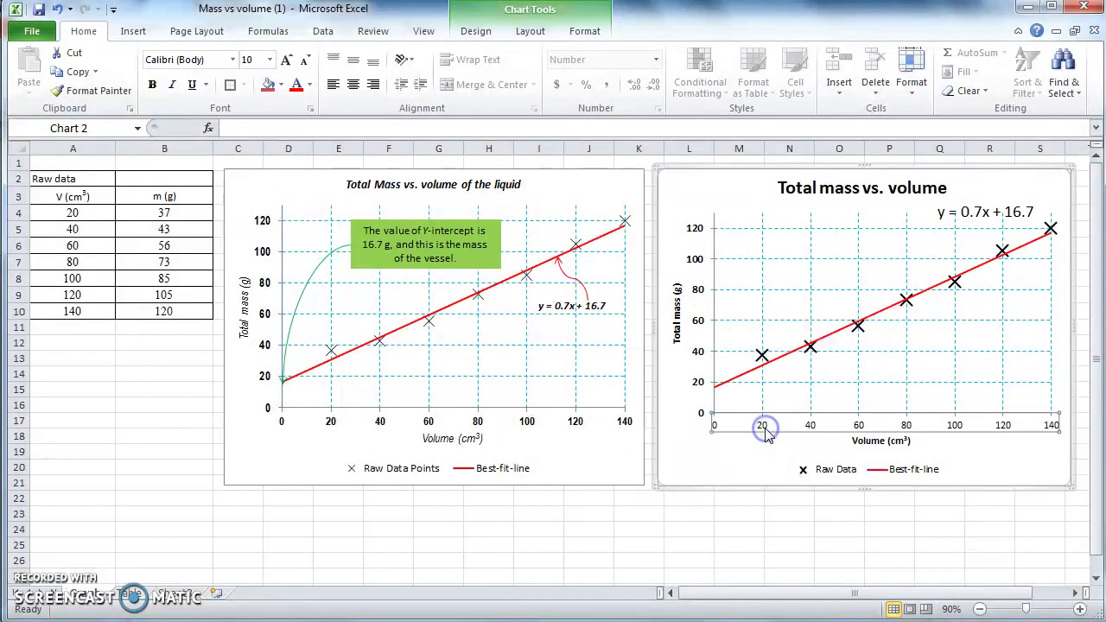
{"action": "left_click", "coordinate": [152, 84]}
{"action": "left_click", "coordinate": [270, 59]}
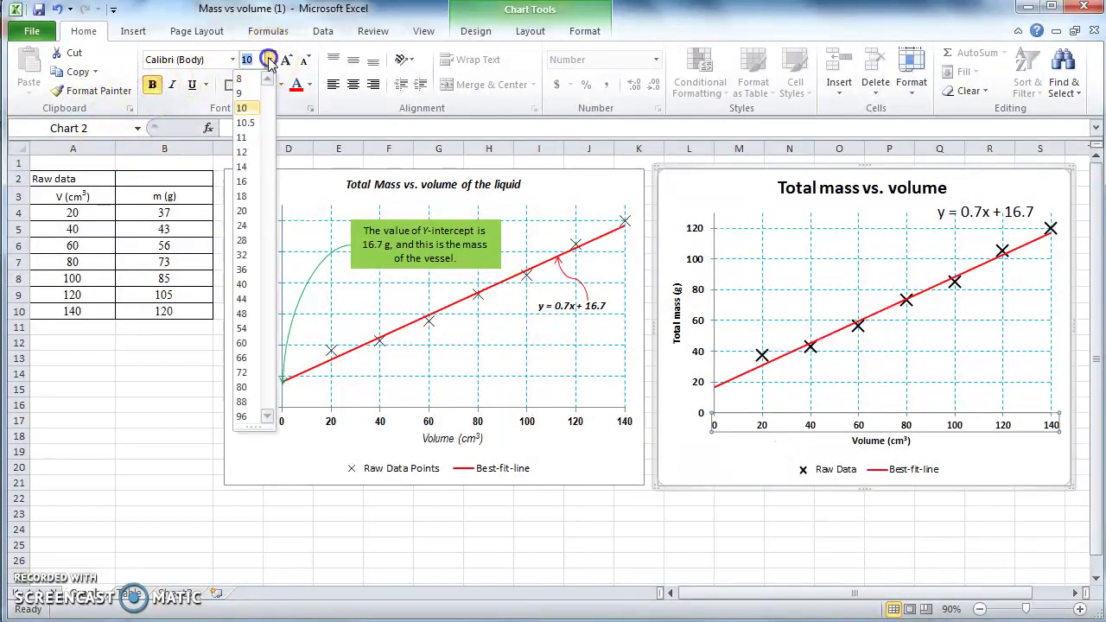
{"action": "left_click", "coordinate": [243, 138]}
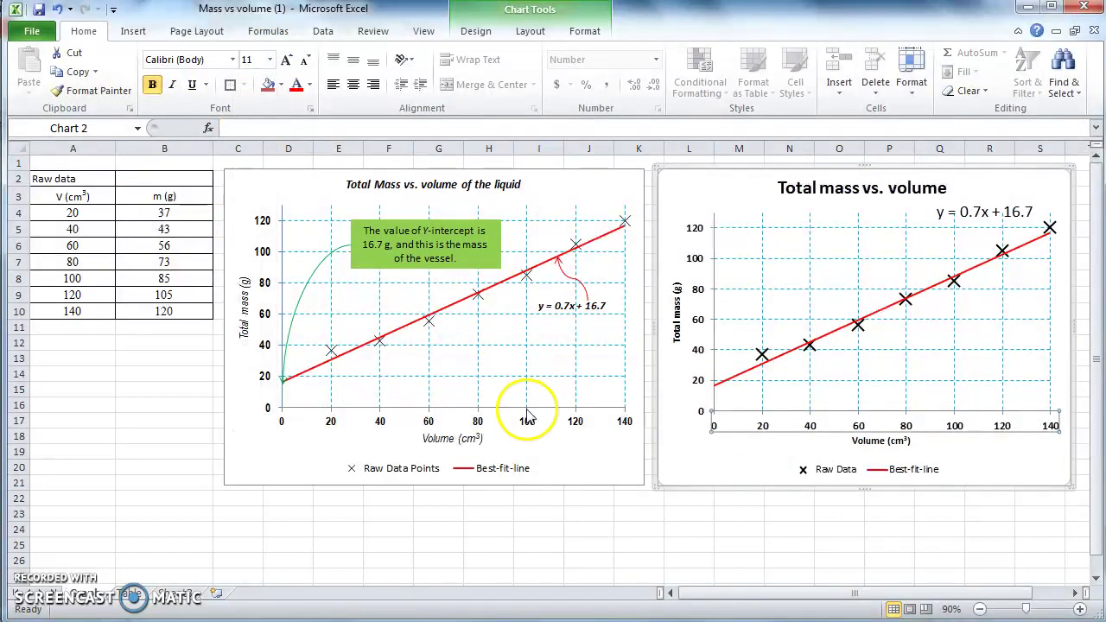
{"action": "left_click", "coordinate": [671, 519]}
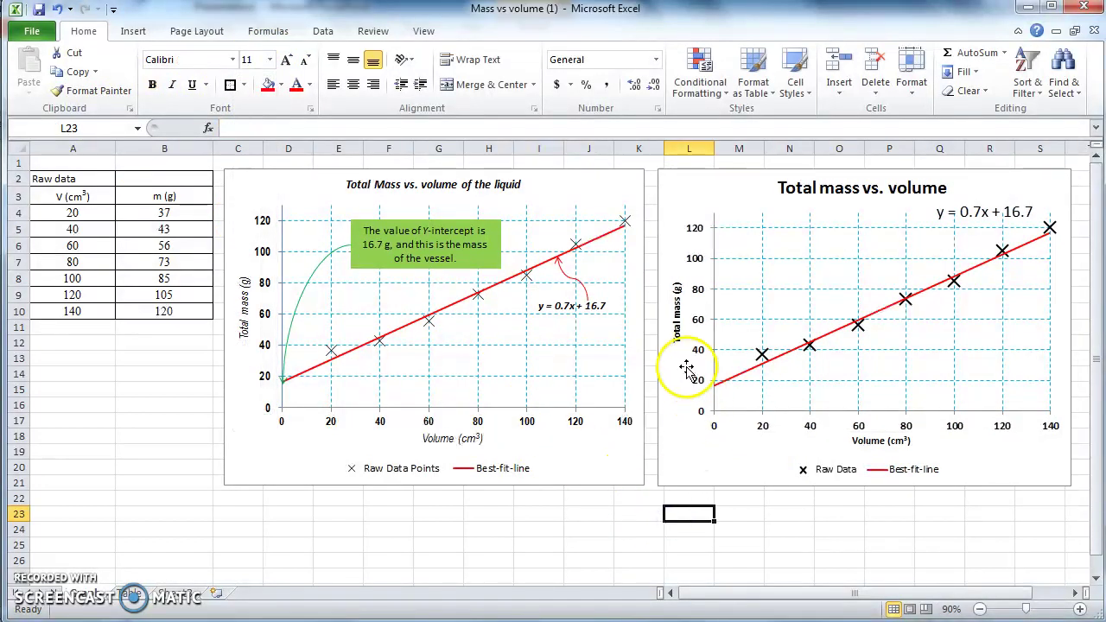
Step: Remove the bold from both axis titles of the "Total mass vs. volume" chart and make them italic
{"action": "left_click", "coordinate": [677, 333]}
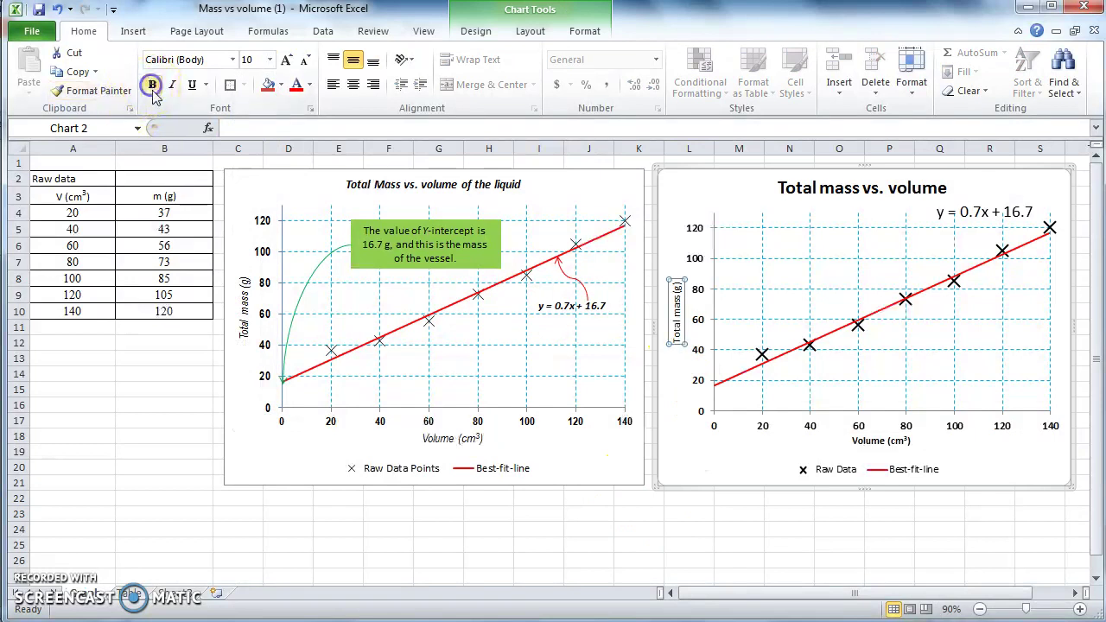
{"action": "left_click", "coordinate": [881, 443]}
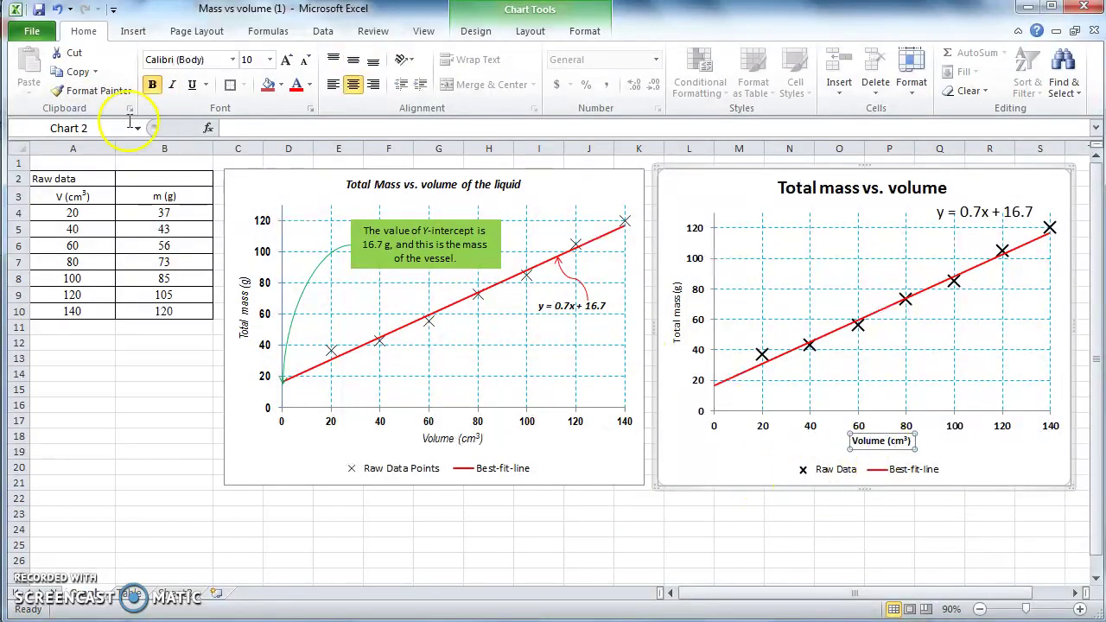
{"action": "left_click", "coordinate": [153, 84]}
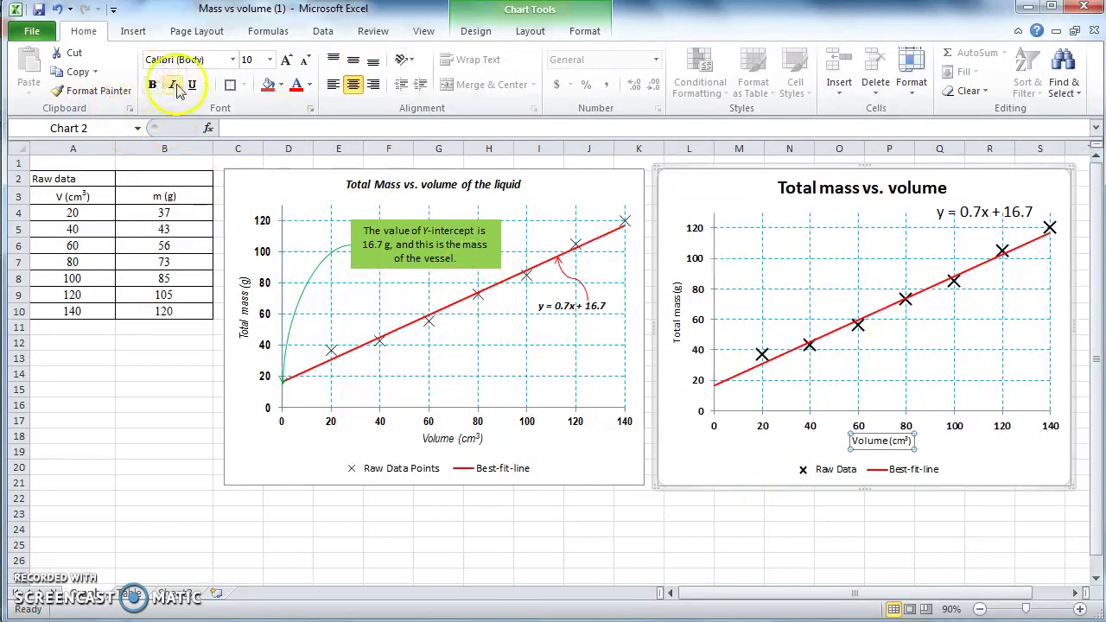
{"action": "left_click", "coordinate": [177, 85]}
{"action": "left_click", "coordinate": [679, 335]}
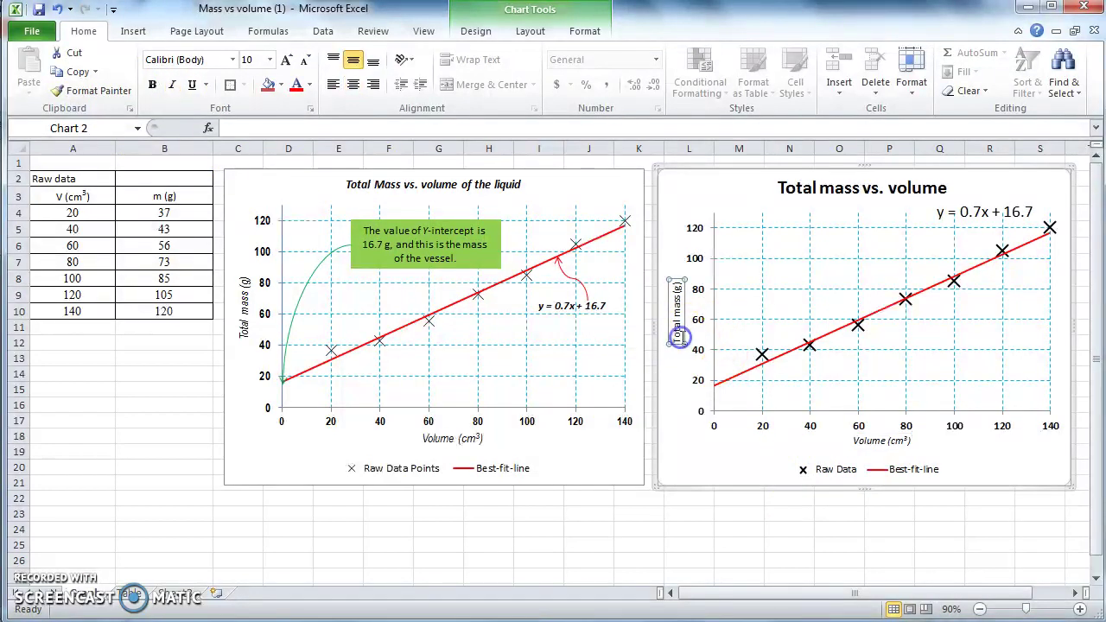
{"action": "left_click", "coordinate": [172, 84]}
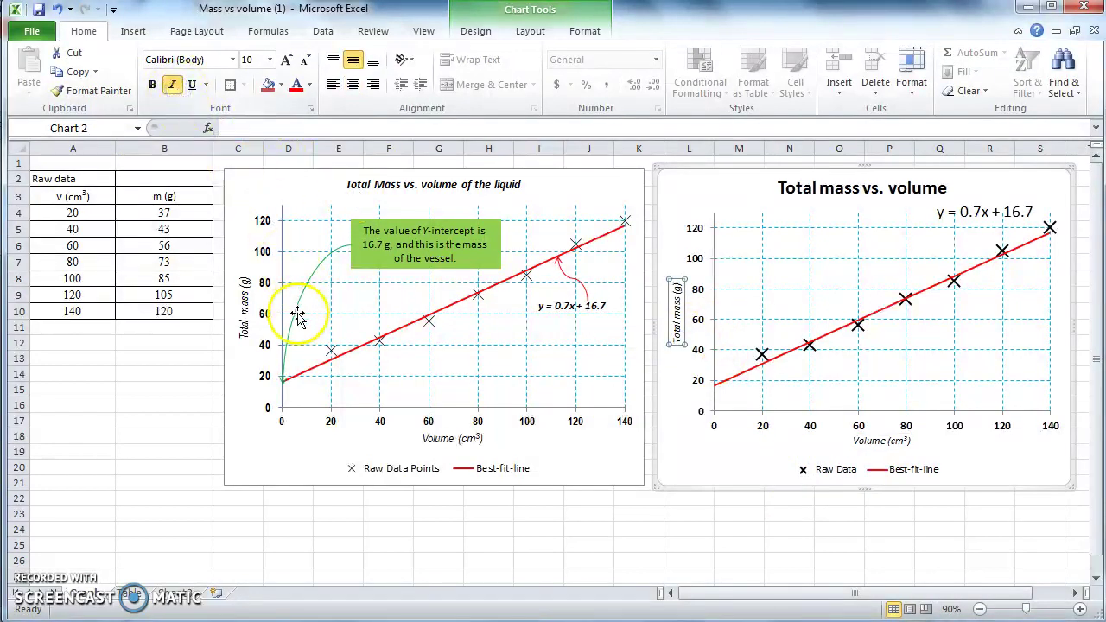
Step: Check the font of the example chart's vertical axis title, and set the "Total mass vs. volume" chart's vertical axis title to Arial Narrow, size 12
{"action": "left_click", "coordinate": [241, 325]}
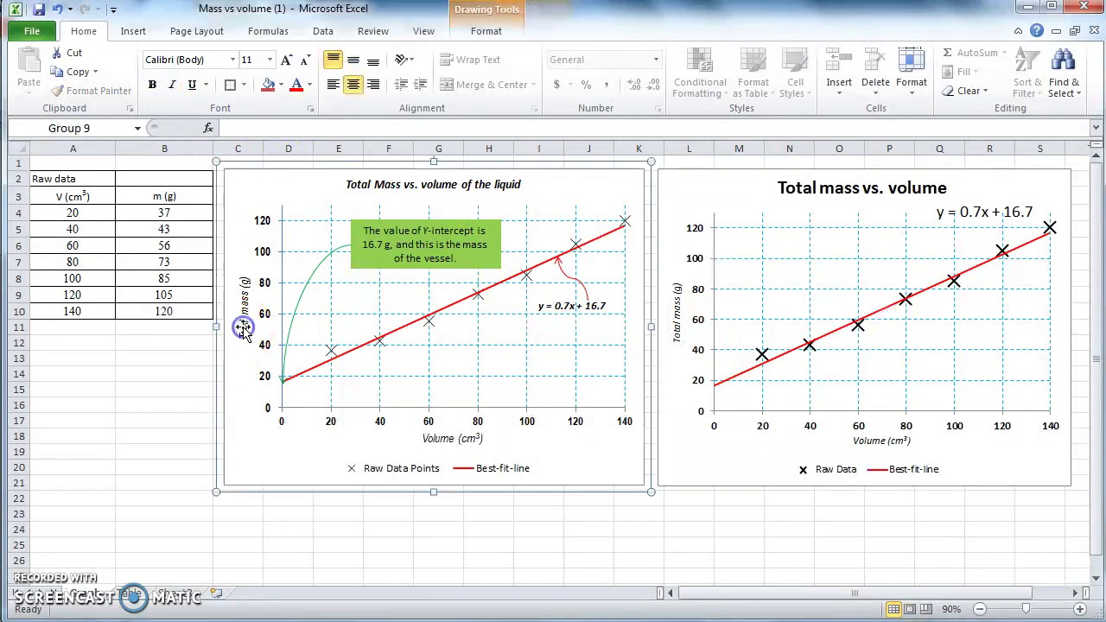
{"action": "left_click", "coordinate": [244, 329]}
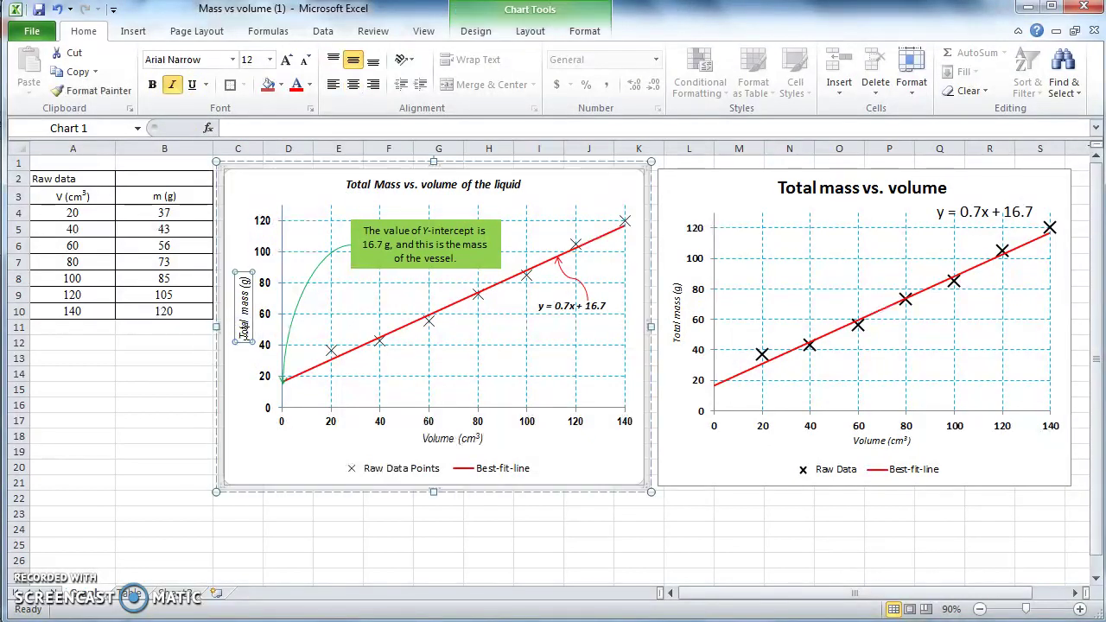
{"action": "left_click", "coordinate": [165, 363]}
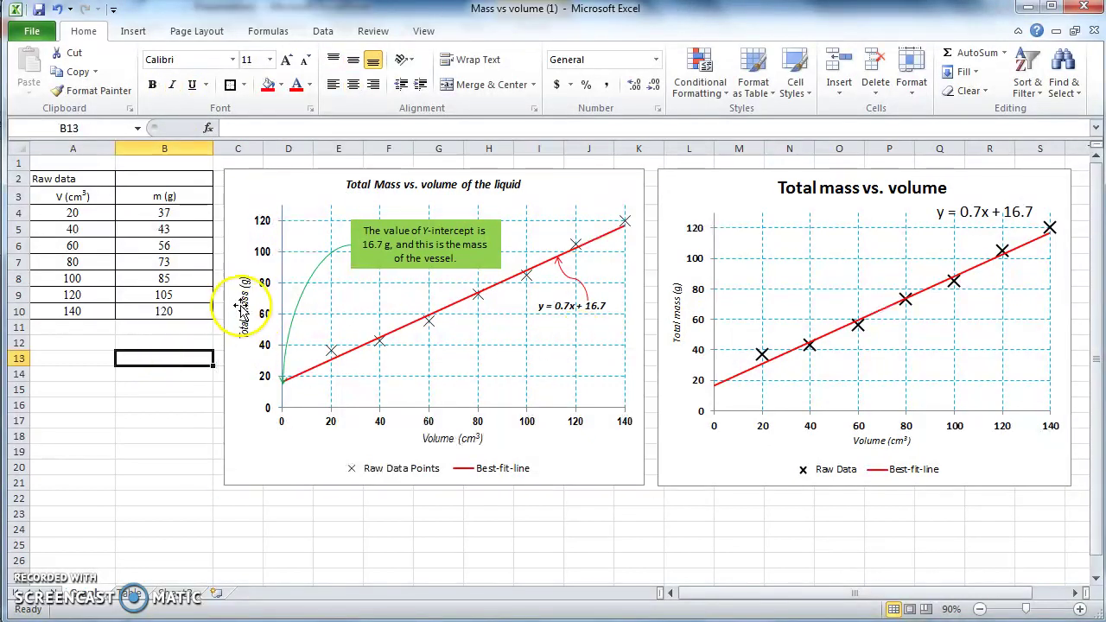
{"action": "left_click", "coordinate": [245, 304]}
{"action": "left_click", "coordinate": [244, 304]}
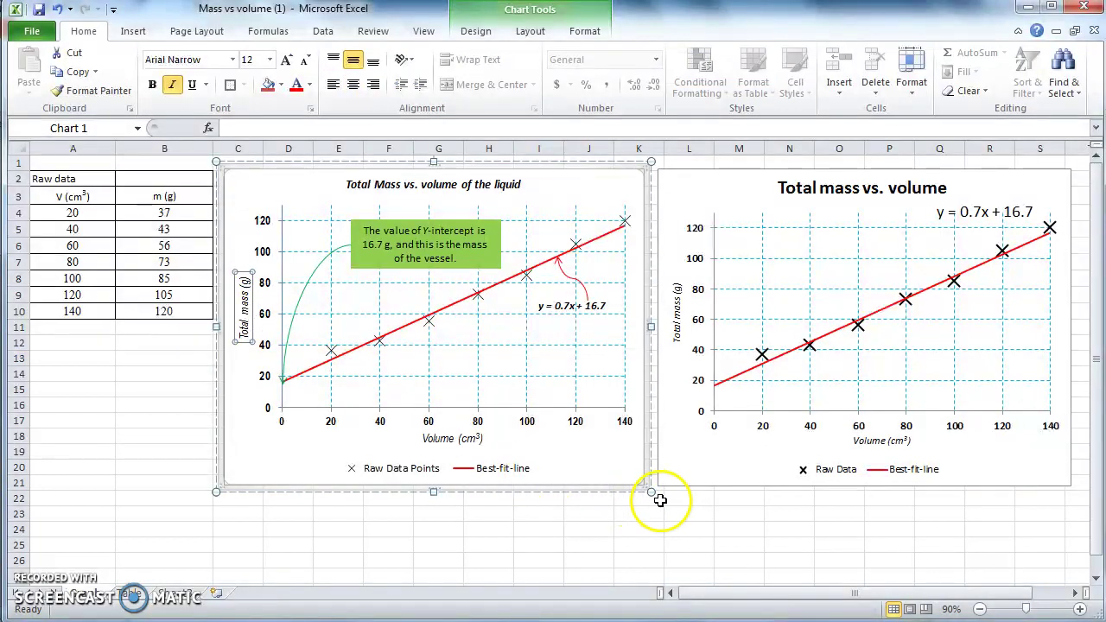
{"action": "left_click", "coordinate": [686, 522]}
{"action": "left_click", "coordinate": [673, 337]}
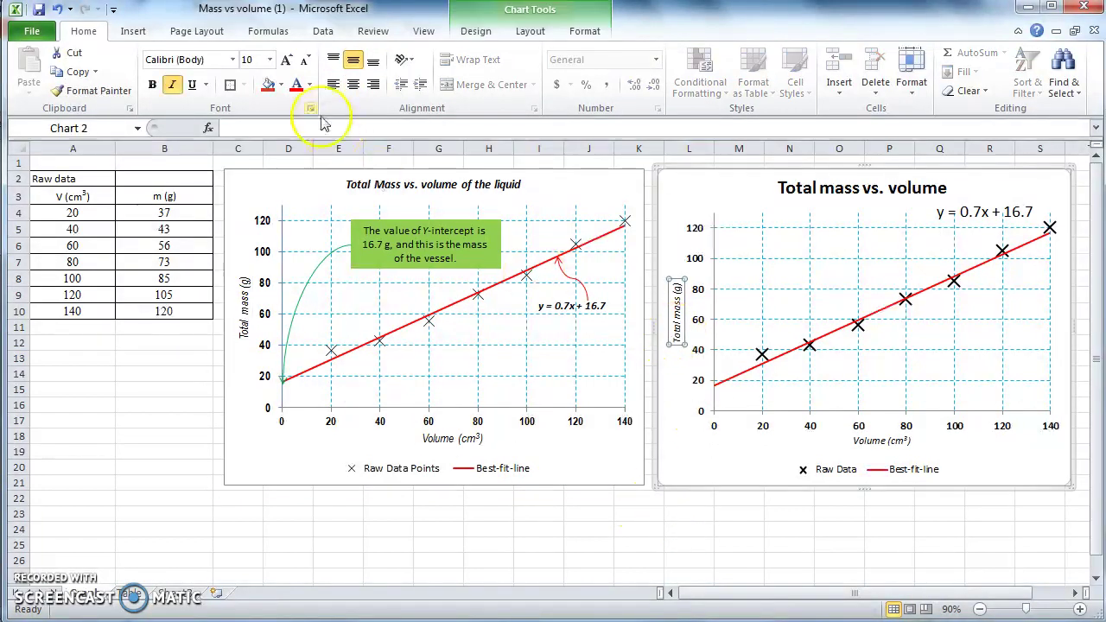
{"action": "left_click", "coordinate": [270, 60]}
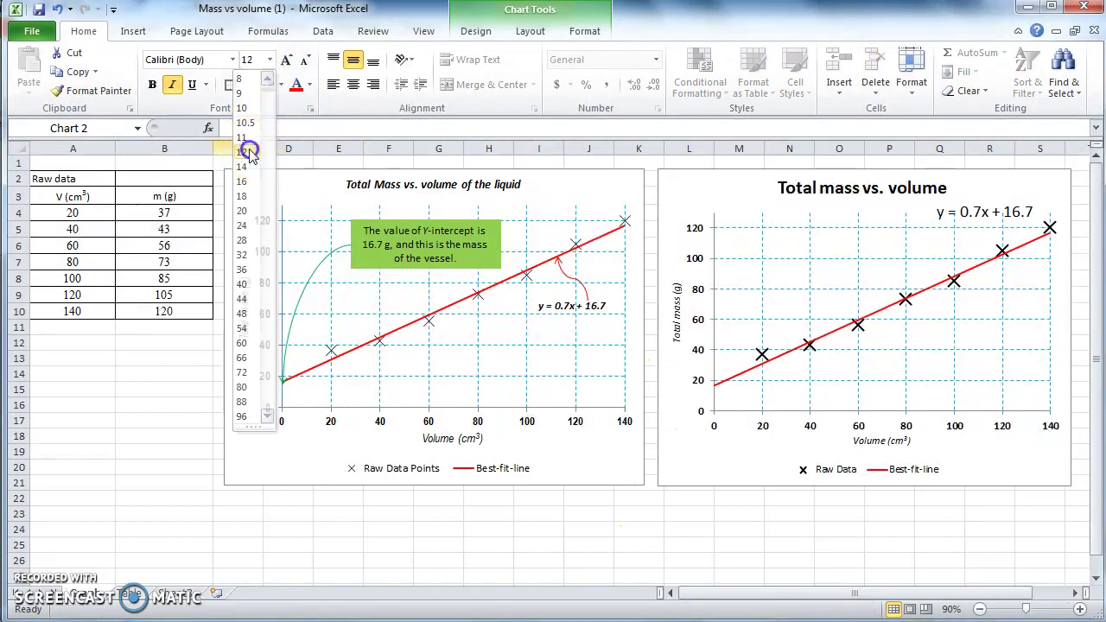
{"action": "left_click", "coordinate": [249, 145]}
{"action": "left_click", "coordinate": [234, 61]}
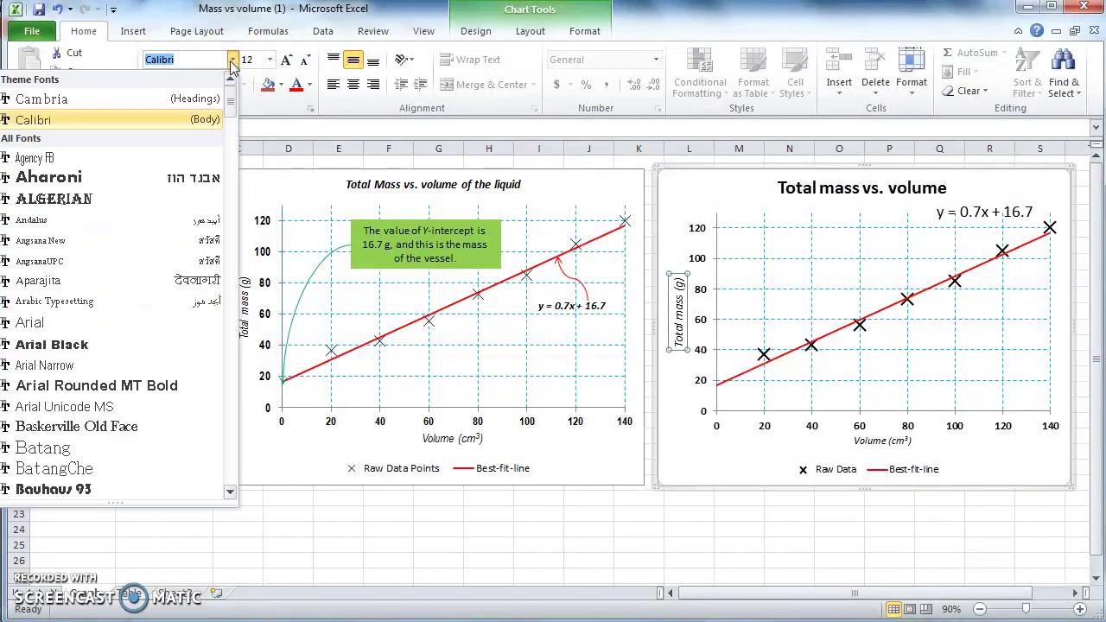
{"action": "left_click", "coordinate": [97, 363]}
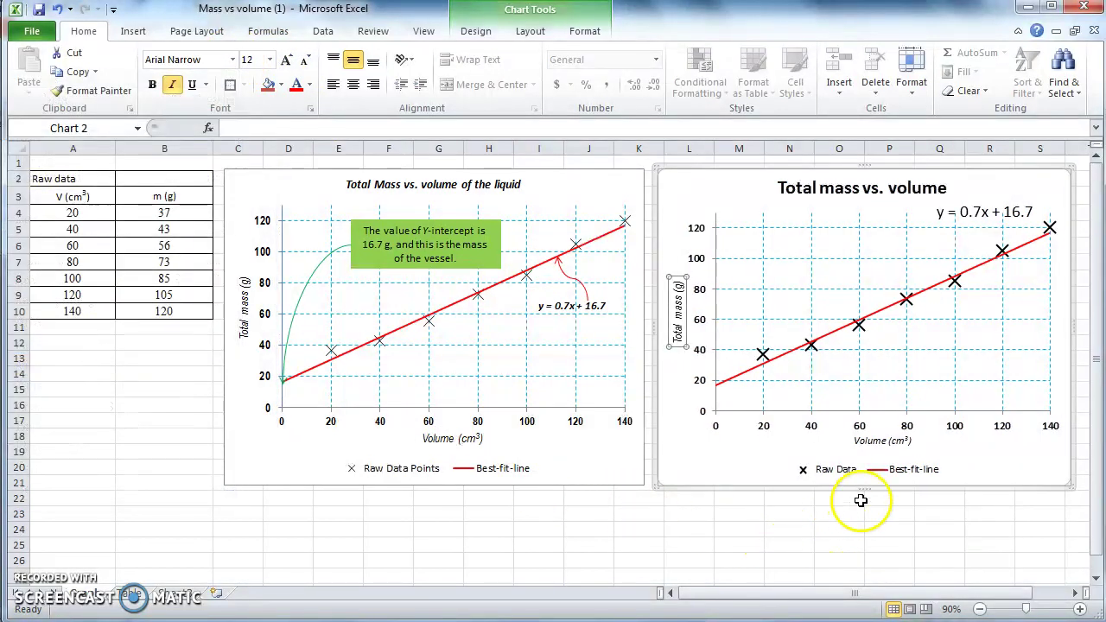
Step: Set the horizontal axis title "Volume (cm³)" of the "Total mass vs. volume" chart to Arial Narrow, size 12, and deselect the chart
{"action": "left_click", "coordinate": [882, 441]}
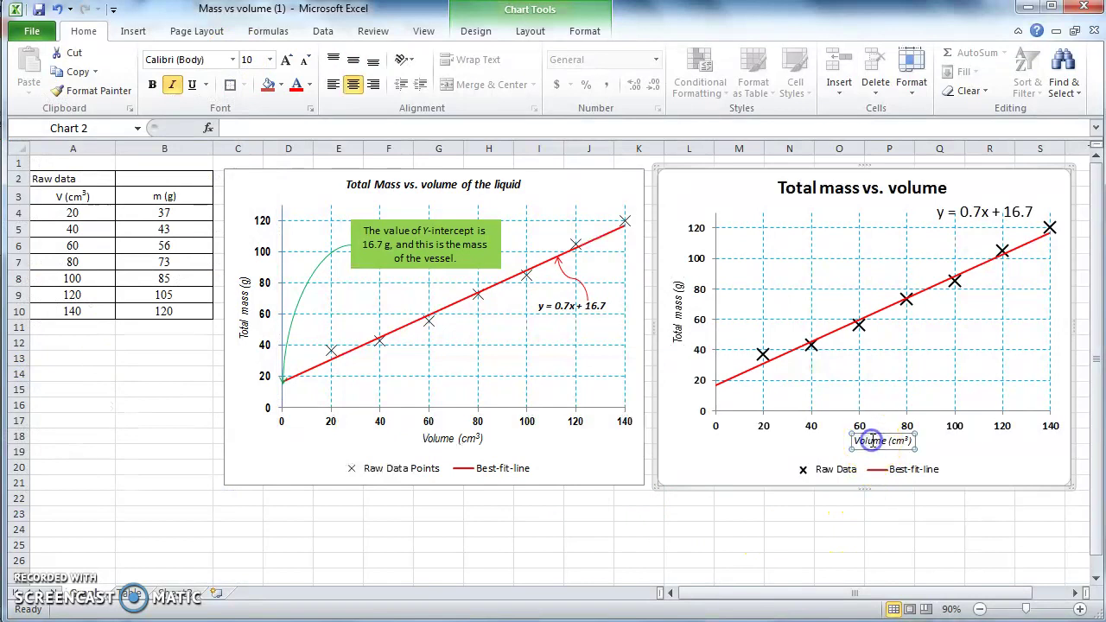
{"action": "left_click", "coordinate": [273, 63]}
{"action": "left_click", "coordinate": [255, 143]}
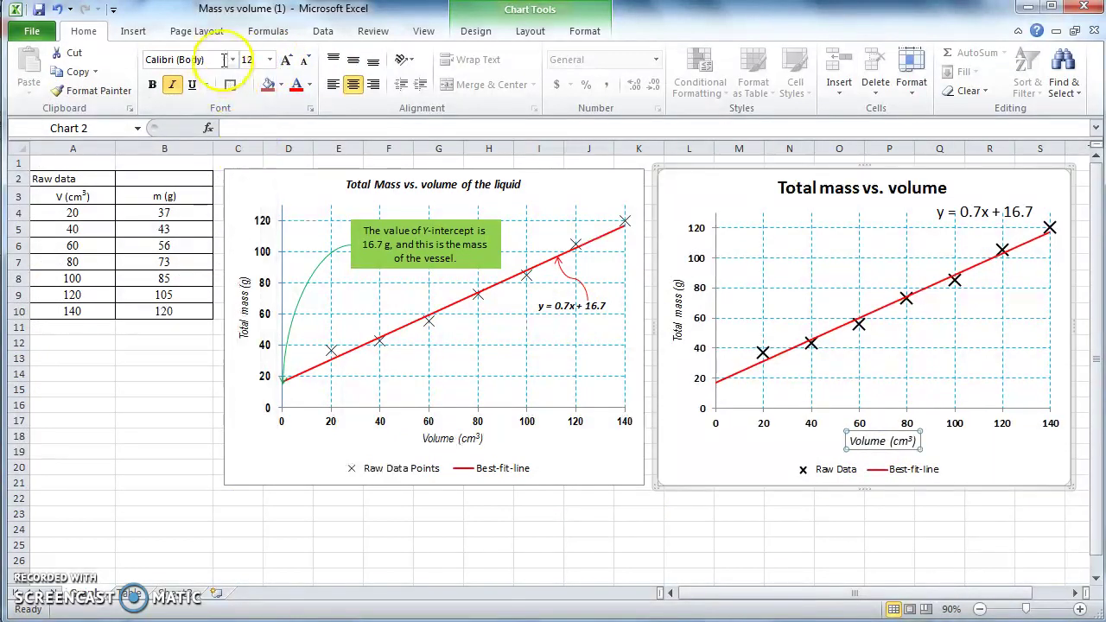
{"action": "left_click", "coordinate": [231, 59]}
{"action": "left_click", "coordinate": [138, 157]}
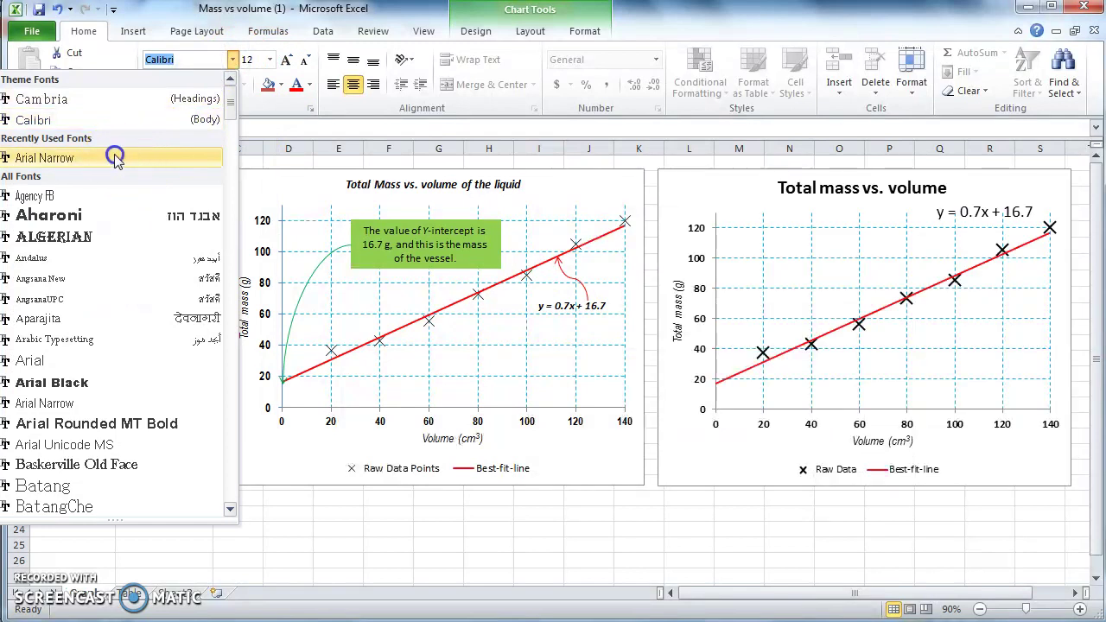
{"action": "left_click", "coordinate": [403, 373]}
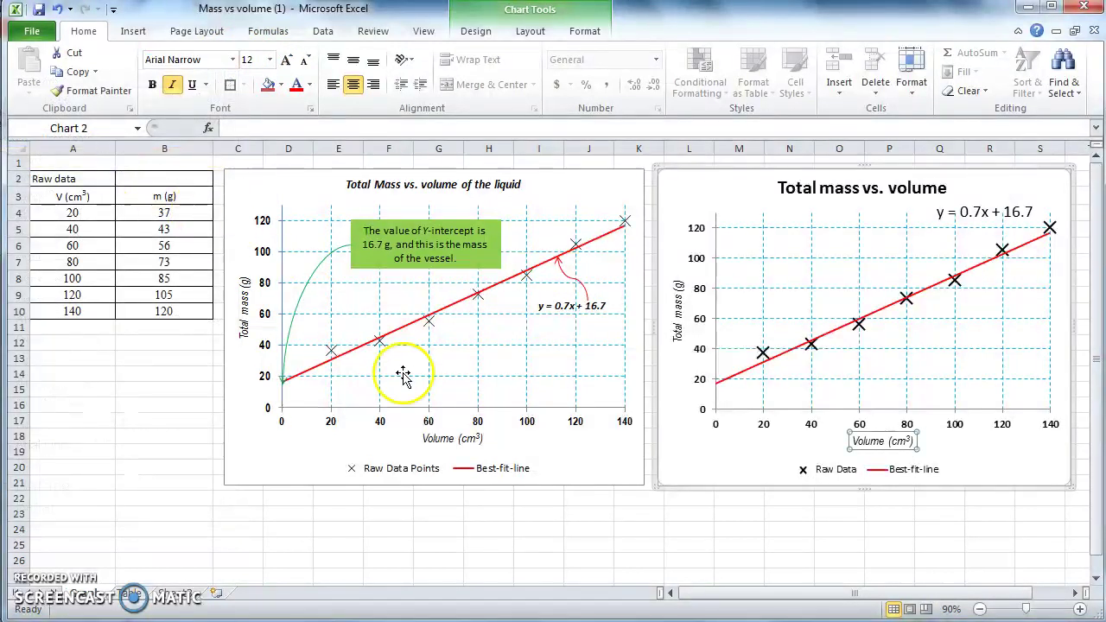
{"action": "left_click", "coordinate": [673, 512]}
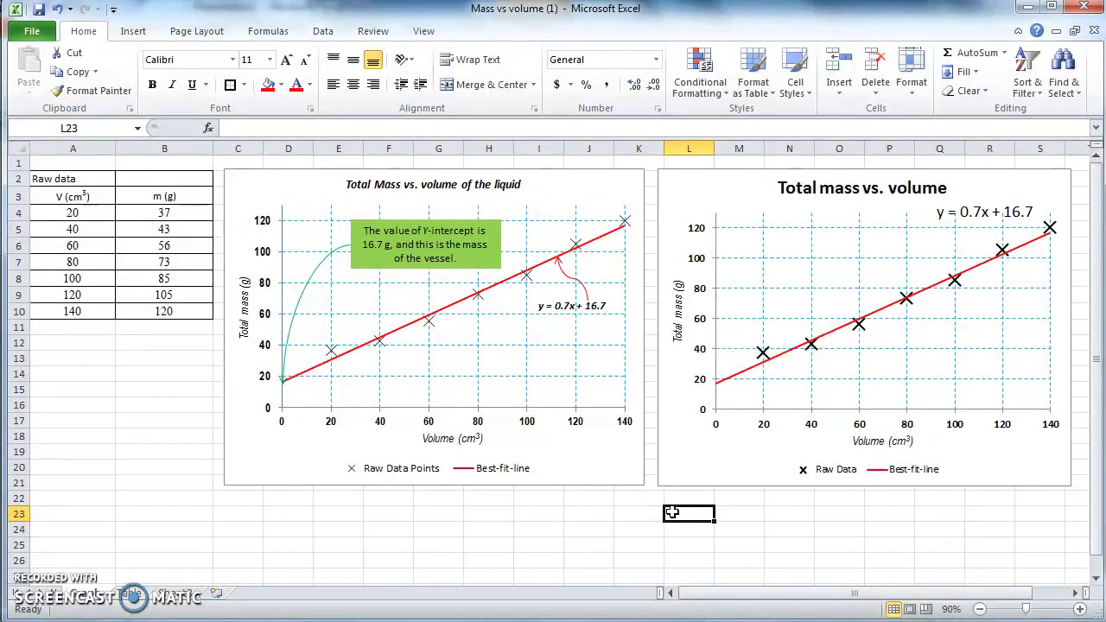
Step: Reduce the chart title "Total mass vs. volume" to 12 pt, make it italic, and shift it right to centre it over the plot
{"action": "left_click", "coordinate": [890, 190]}
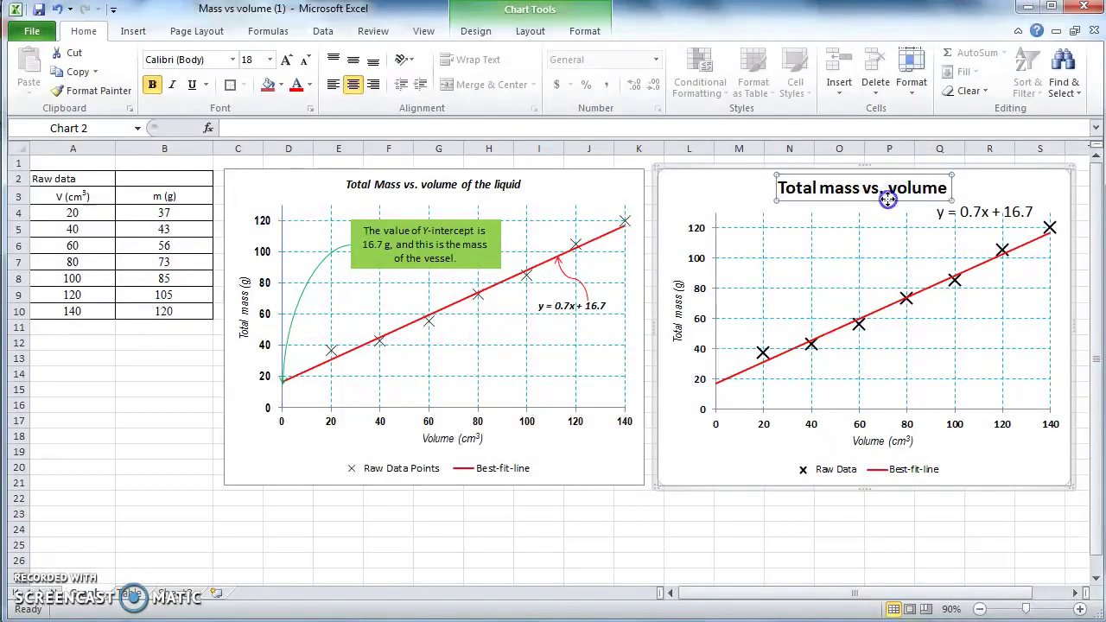
{"action": "left_click_drag", "start_coordinate": [891, 199], "coordinate": [906, 199]}
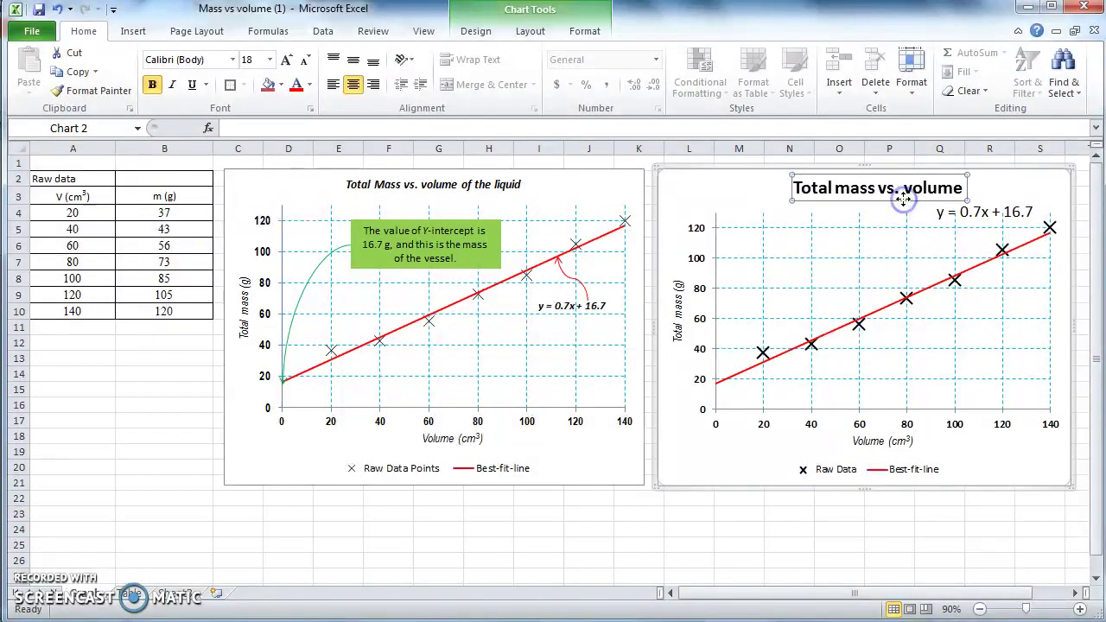
{"action": "left_click", "coordinate": [303, 61]}
{"action": "left_click", "coordinate": [303, 62]}
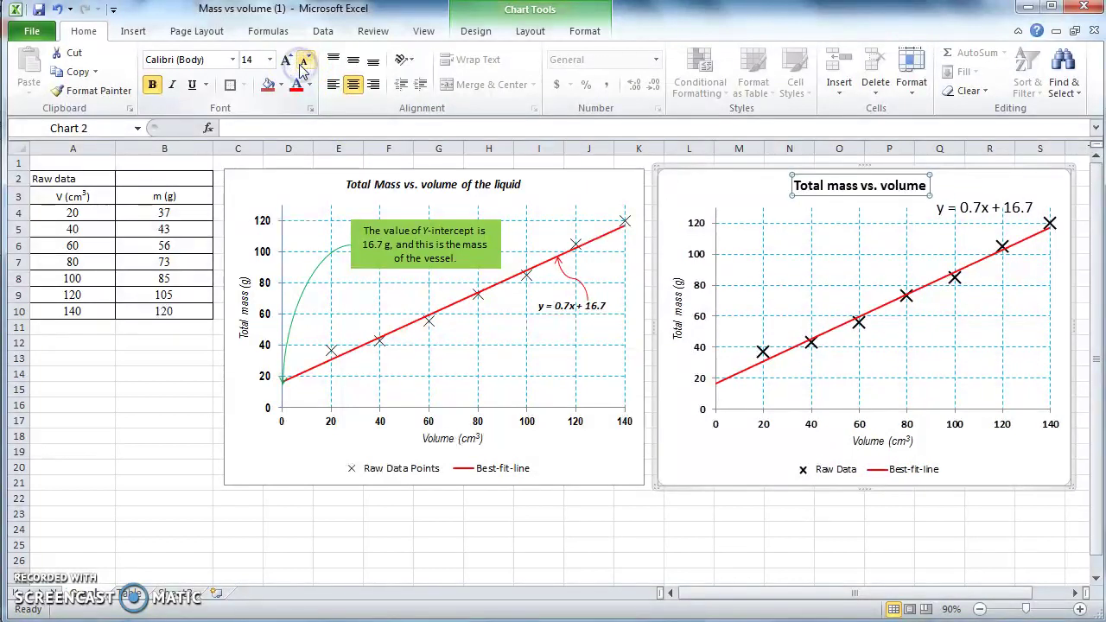
{"action": "left_click", "coordinate": [303, 62]}
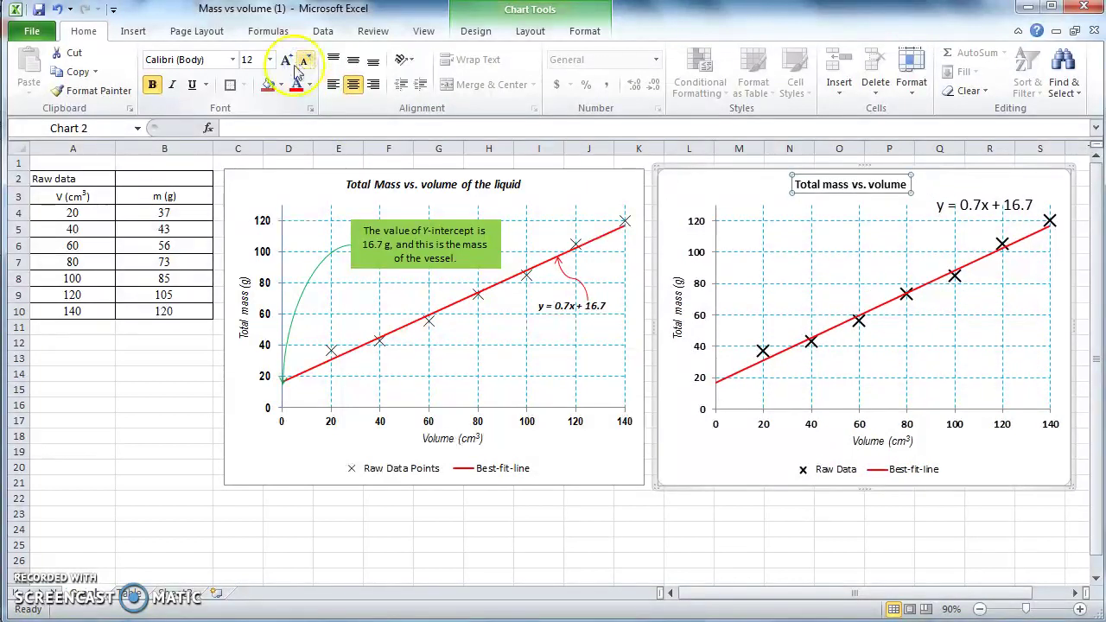
{"action": "left_click", "coordinate": [177, 86]}
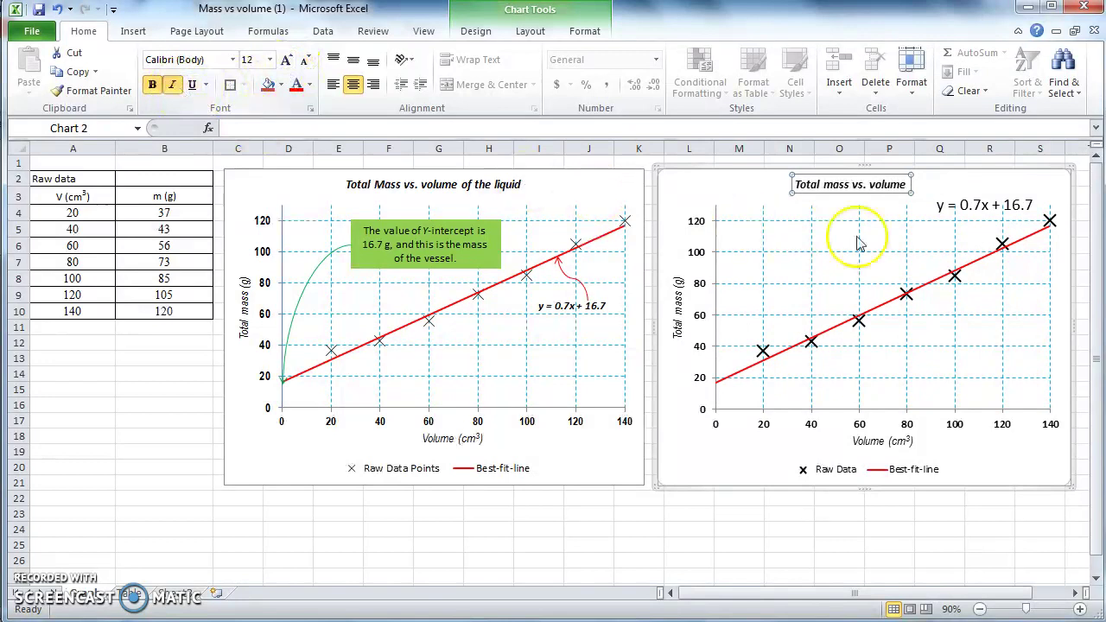
{"action": "left_click_drag", "start_coordinate": [885, 192], "coordinate": [915, 192]}
{"action": "left_click", "coordinate": [944, 540]}
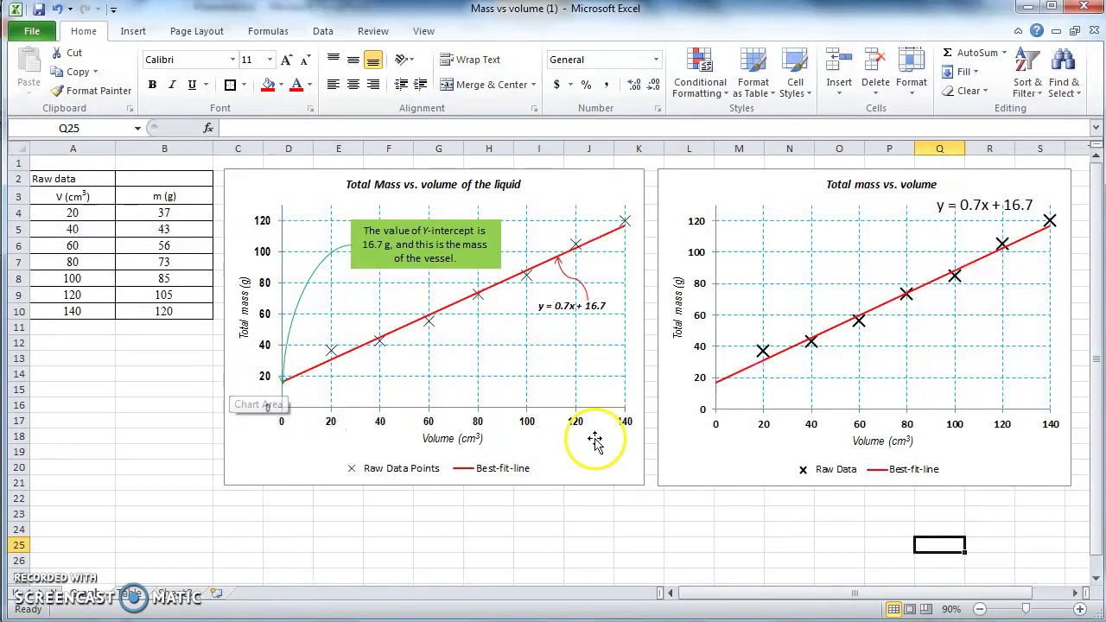
Step: Insert a text box in the "Total mass vs. volume" chart reading "The value of Y-intercept is 16.7 g, and this is the mass of the vessel."
{"action": "left_click", "coordinate": [680, 222]}
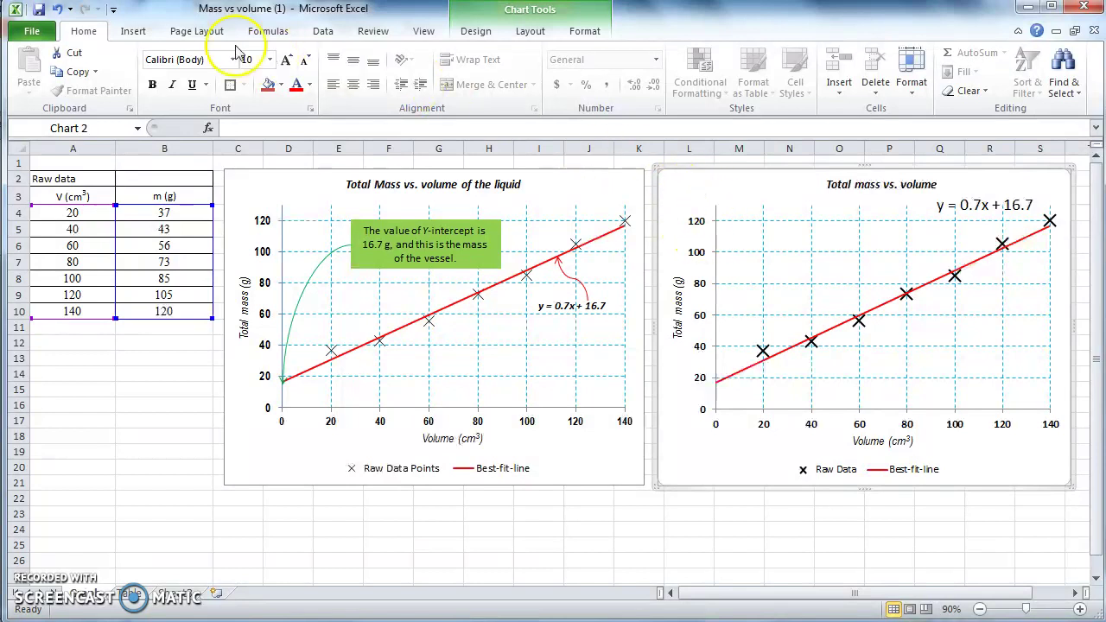
{"action": "left_click", "coordinate": [134, 32]}
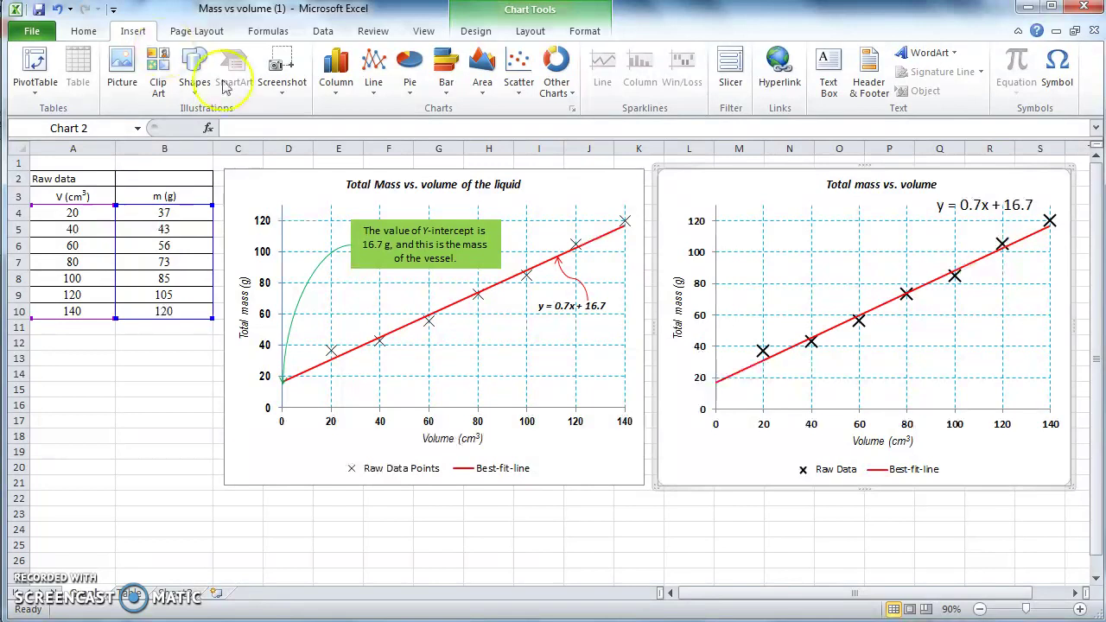
{"action": "left_click", "coordinate": [827, 78]}
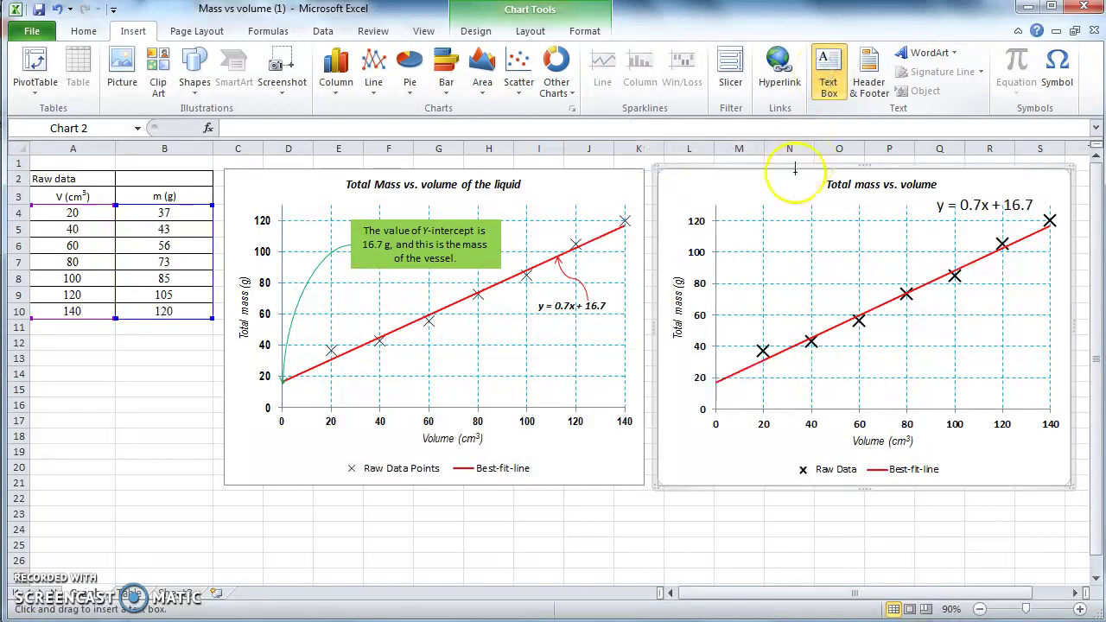
{"action": "left_click", "coordinate": [768, 222]}
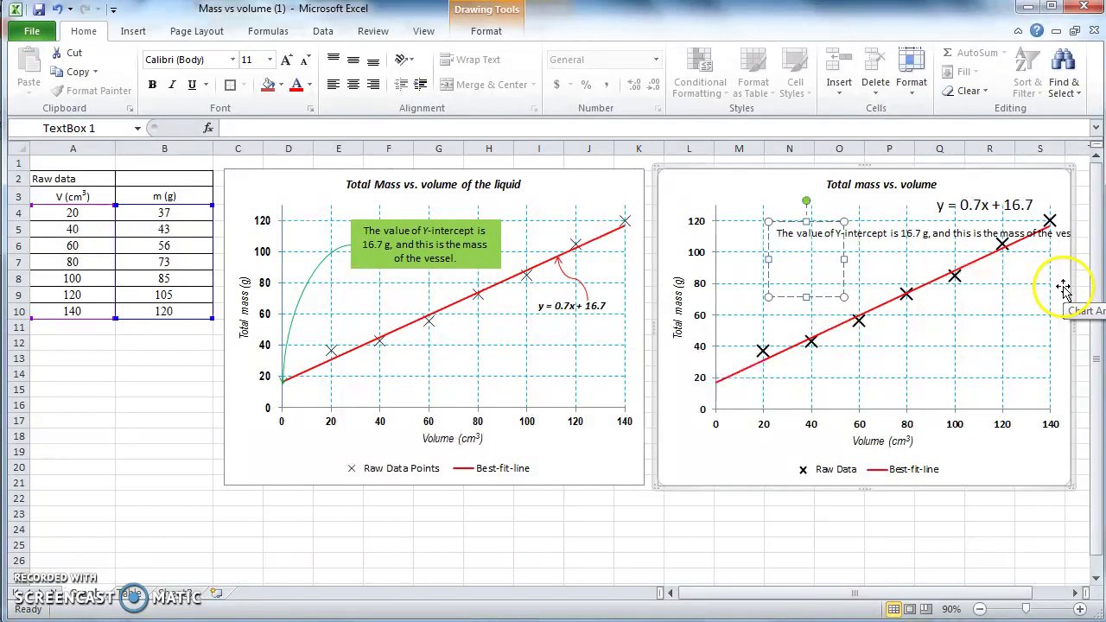
{"action": "left_click", "coordinate": [1005, 469]}
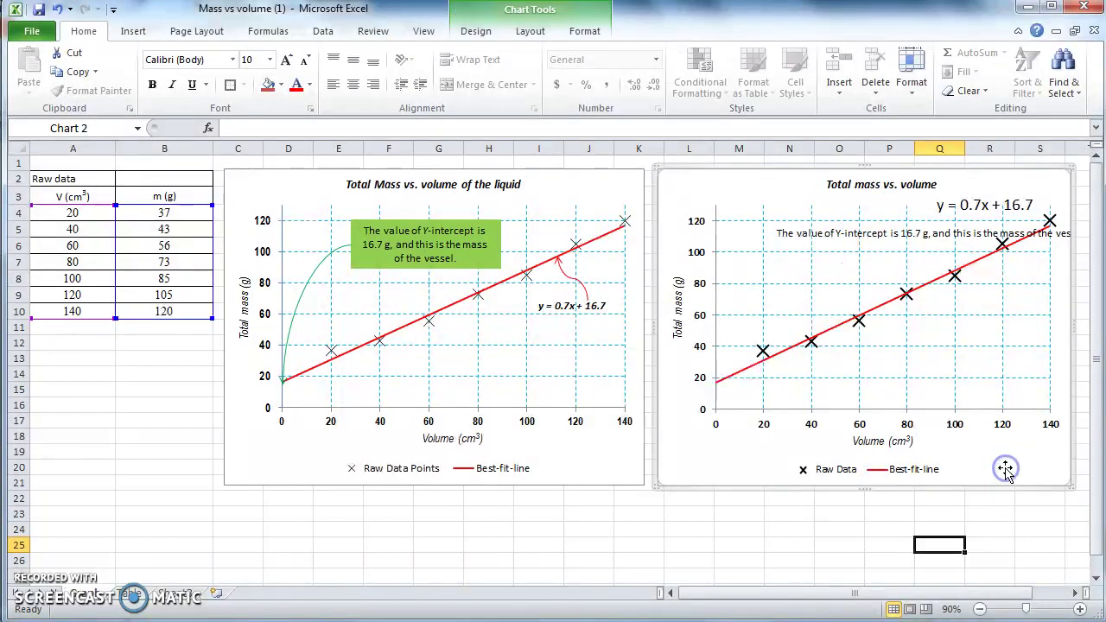
Step: Widen the Y-intercept text box to fit its sentence on one line, and move it down and left to start near the vertical axis
{"action": "left_click", "coordinate": [918, 235]}
{"action": "left_click_drag", "start_coordinate": [844, 296], "coordinate": [1069, 267]}
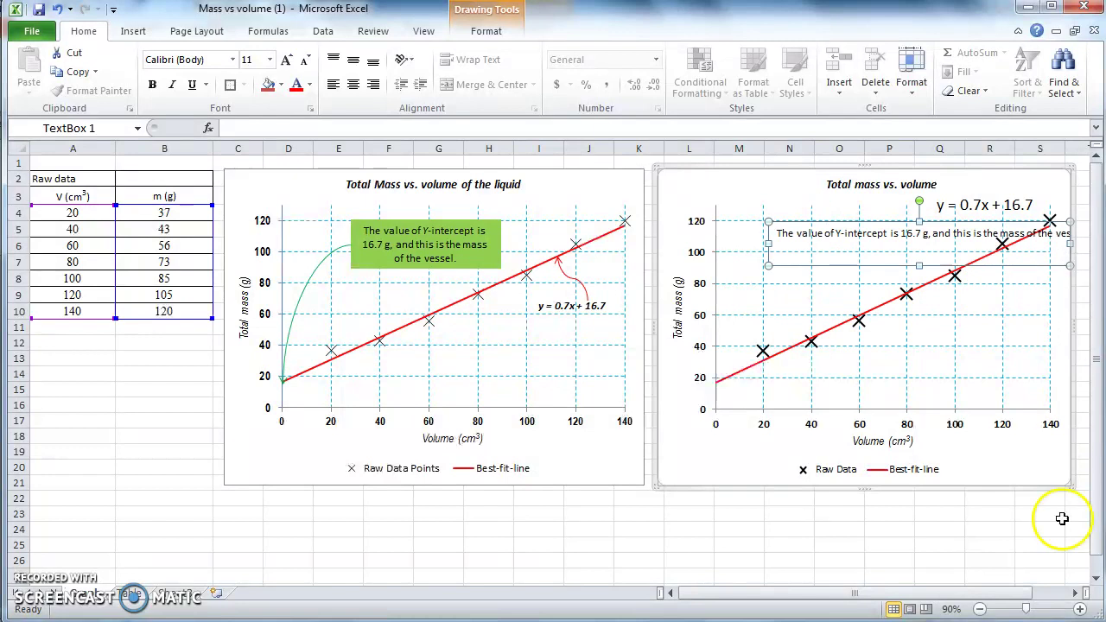
{"action": "left_click", "coordinate": [1076, 593]}
{"action": "left_click", "coordinate": [1076, 593]}
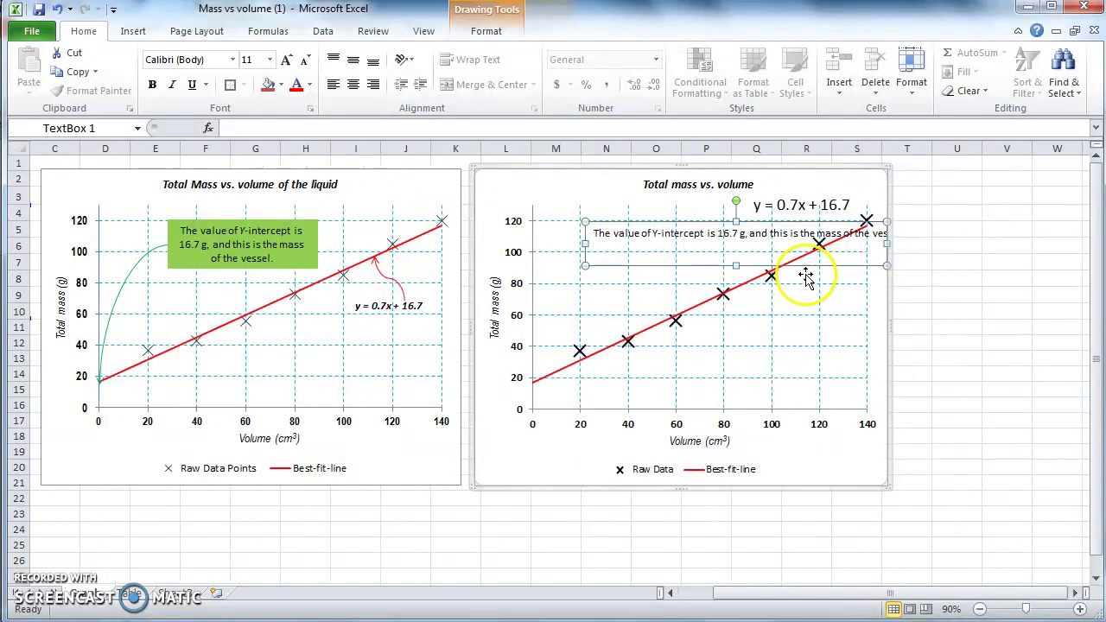
{"action": "left_click_drag", "start_coordinate": [755, 226], "coordinate": [723, 232]}
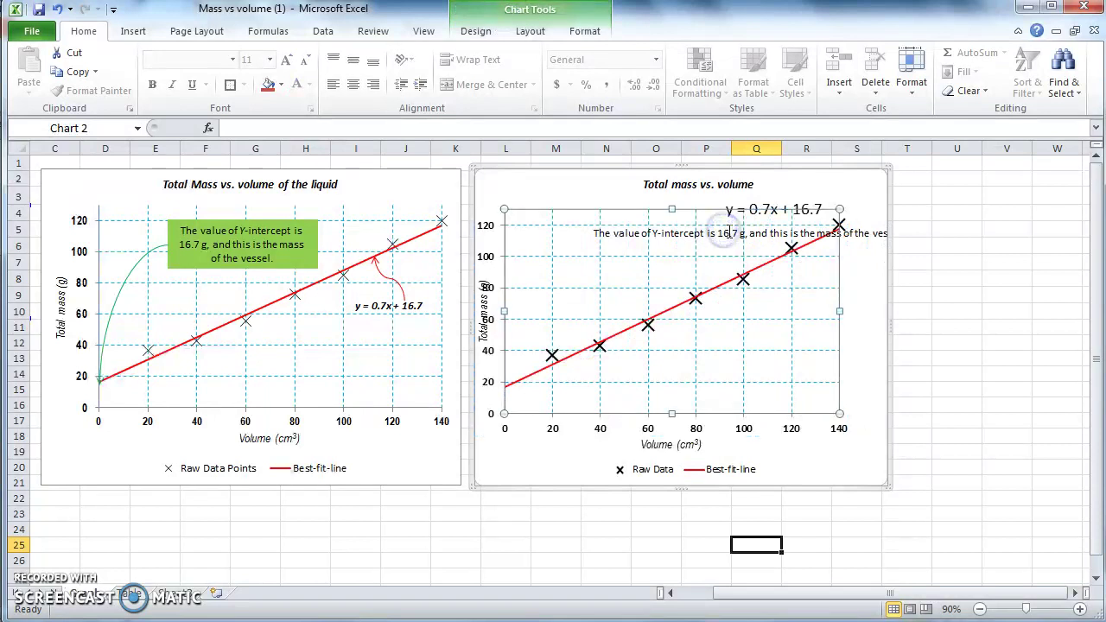
{"action": "left_click", "coordinate": [57, 8]}
{"action": "left_click", "coordinate": [629, 235]}
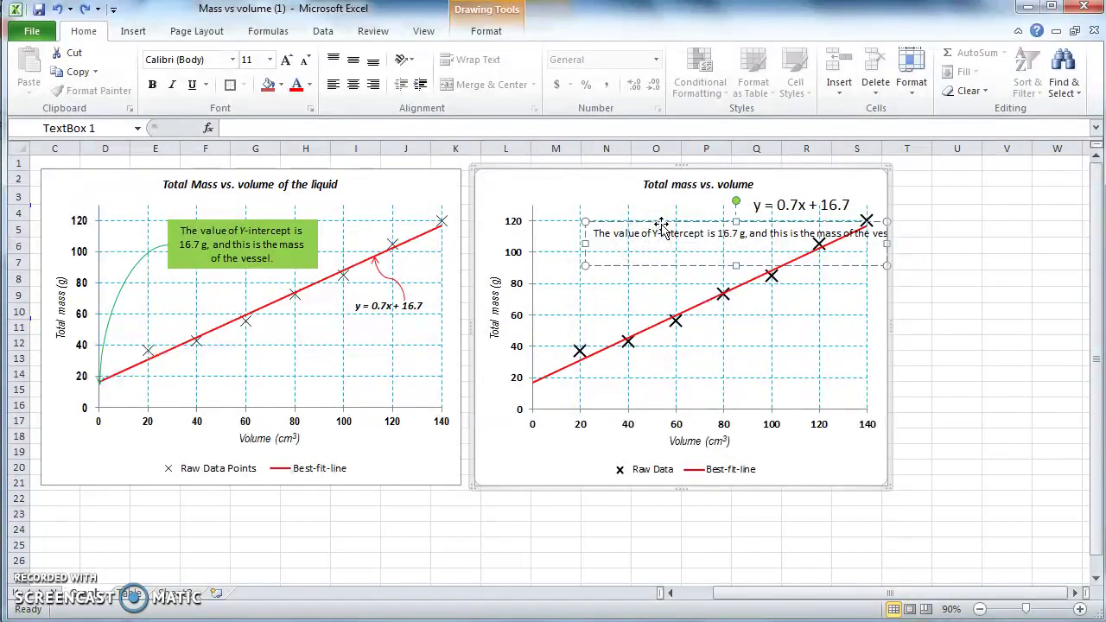
{"action": "mouse_move", "coordinate": [639, 237]}
{"action": "left_mouse_down"}
{"action": "mouse_move", "coordinate": [654, 235]}
{"action": "mouse_move", "coordinate": [610, 269]}
{"action": "left_mouse_up"}
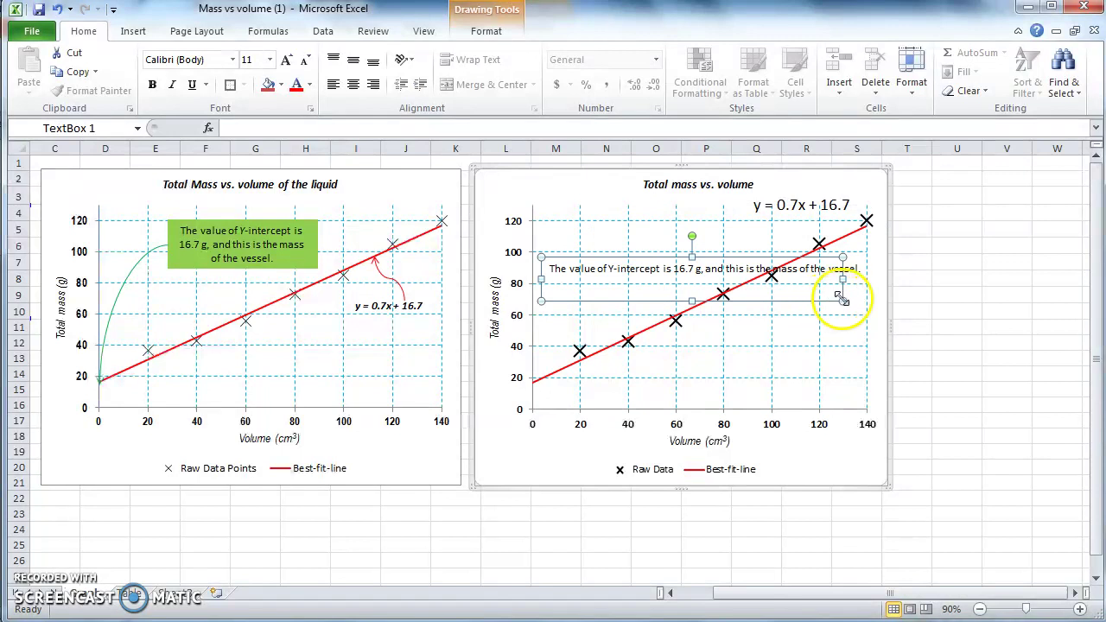
{"action": "mouse_move", "coordinate": [842, 299]}
{"action": "left_mouse_down"}
{"action": "mouse_move", "coordinate": [703, 320]}
{"action": "mouse_move", "coordinate": [719, 292]}
{"action": "mouse_move", "coordinate": [1069, 284]}
{"action": "mouse_move", "coordinate": [845, 280]}
{"action": "left_mouse_up"}
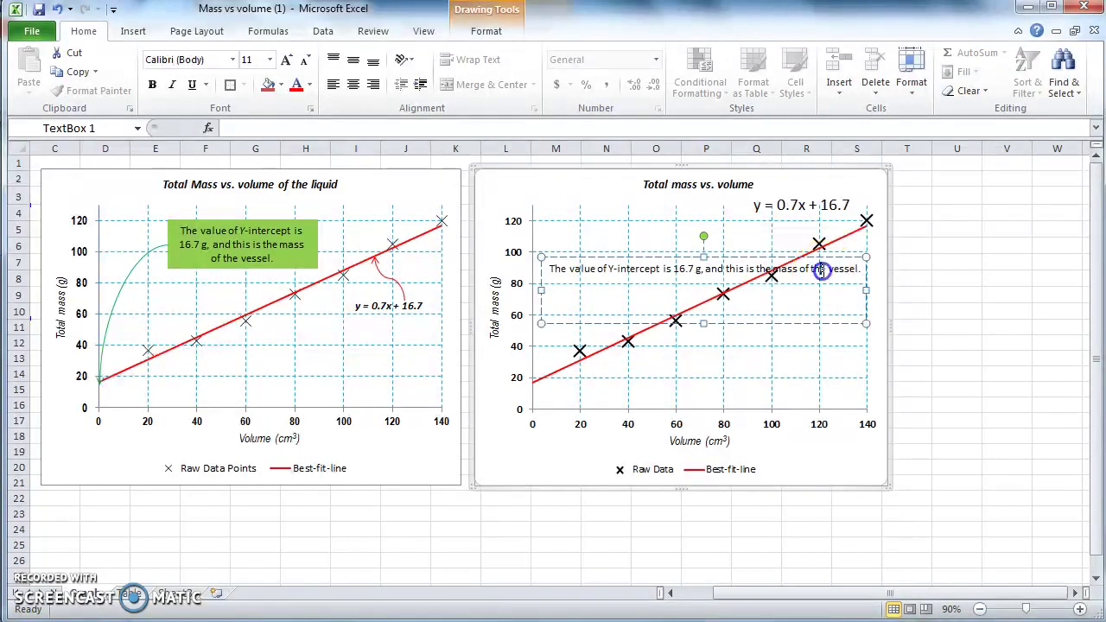
Step: Break the Y-intercept text box sentence onto a second line after "16.7 g,", shrink the box to fit the text, and move it slightly up
{"action": "triple_click", "coordinate": [823, 274]}
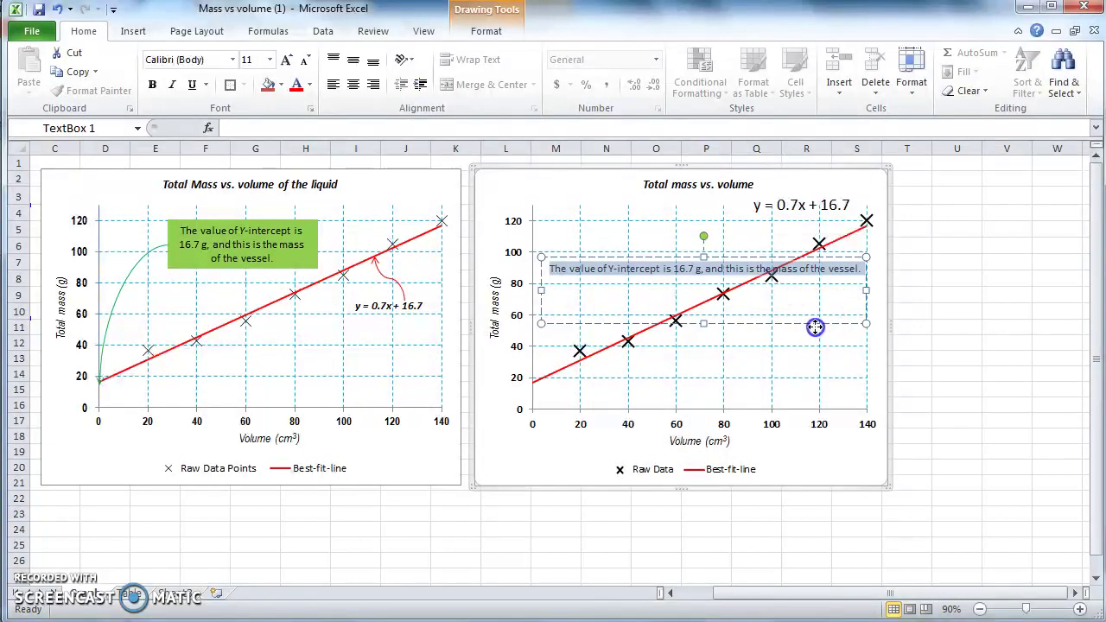
{"action": "left_click", "coordinate": [816, 328]}
{"action": "left_click", "coordinate": [808, 275]}
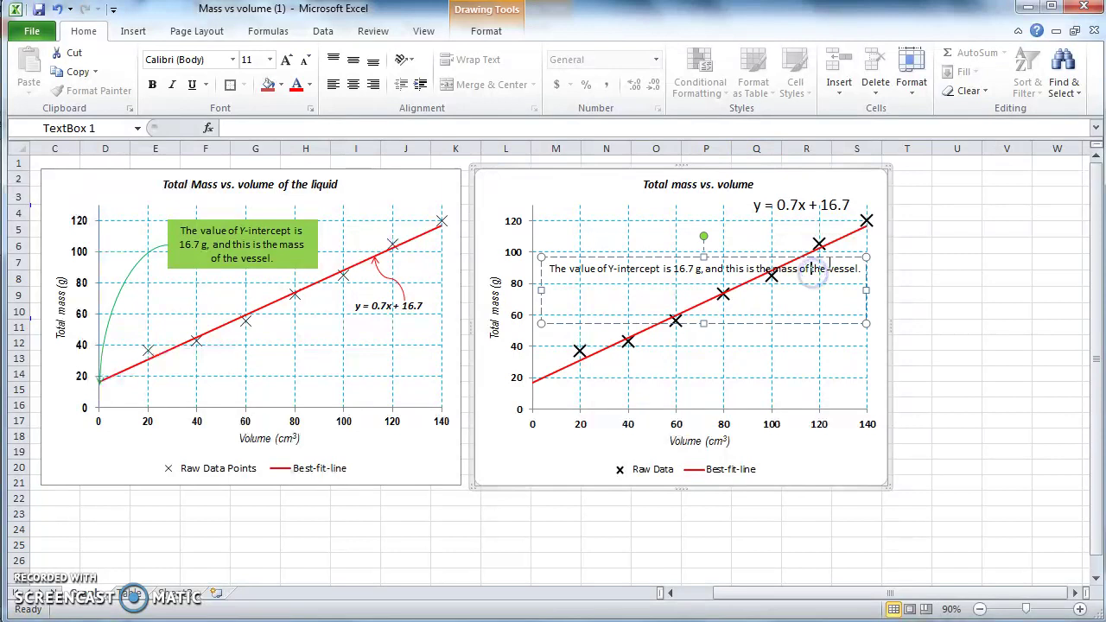
{"action": "left_click", "coordinate": [826, 268]}
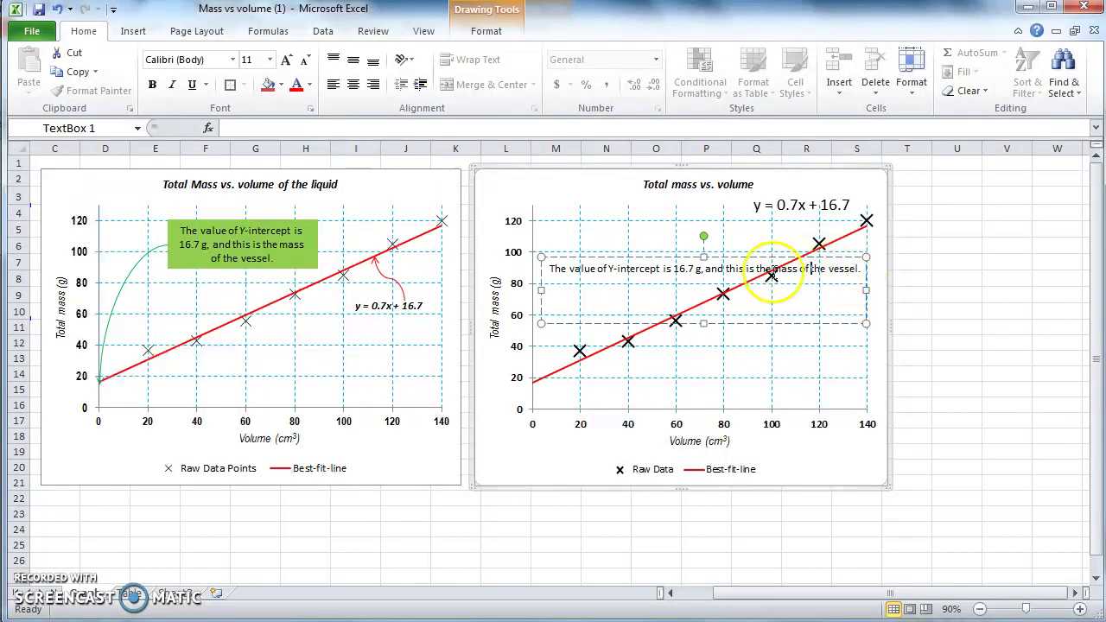
{"action": "mouse_move", "coordinate": [714, 271]}
{"action": "left_mouse_down"}
{"action": "mouse_move", "coordinate": [701, 267]}
{"action": "mouse_move", "coordinate": [752, 290]}
{"action": "left_mouse_up"}
{"action": "key", "text": "Return"}
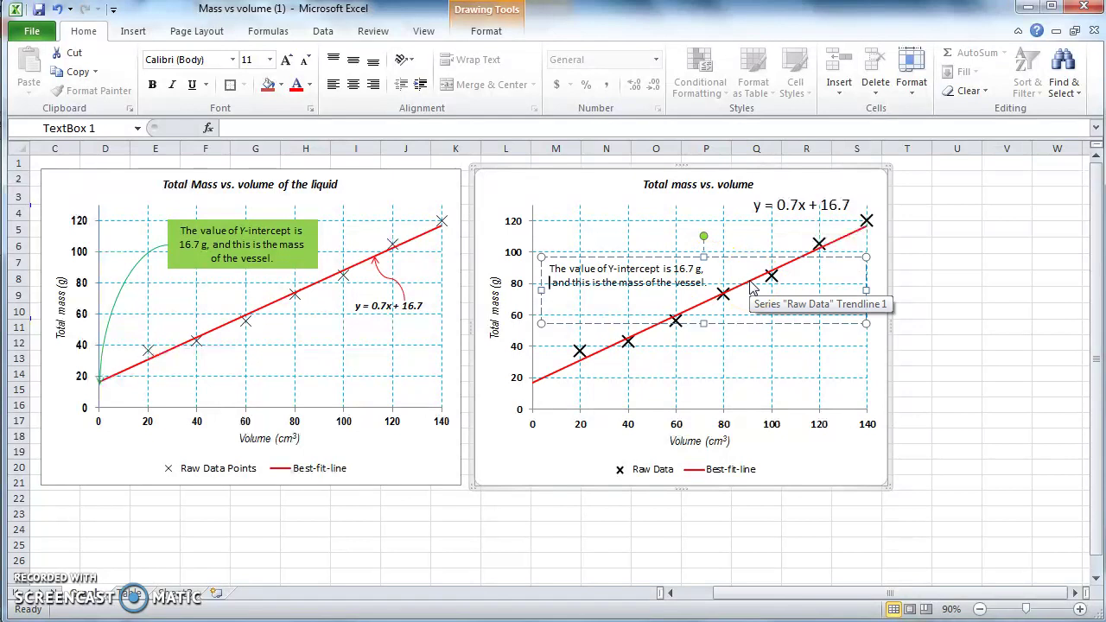
{"action": "left_click_drag", "start_coordinate": [866, 322], "coordinate": [701, 275]}
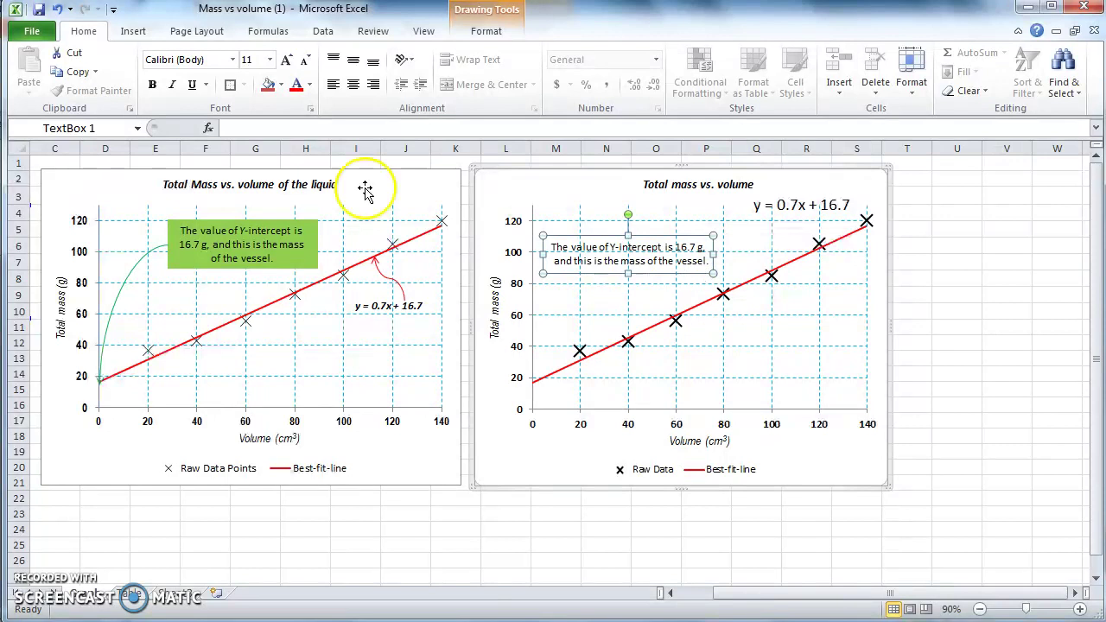
Step: Fill the Y-intercept text box with the standard light green colour and deselect the chart
{"action": "left_click", "coordinate": [281, 85]}
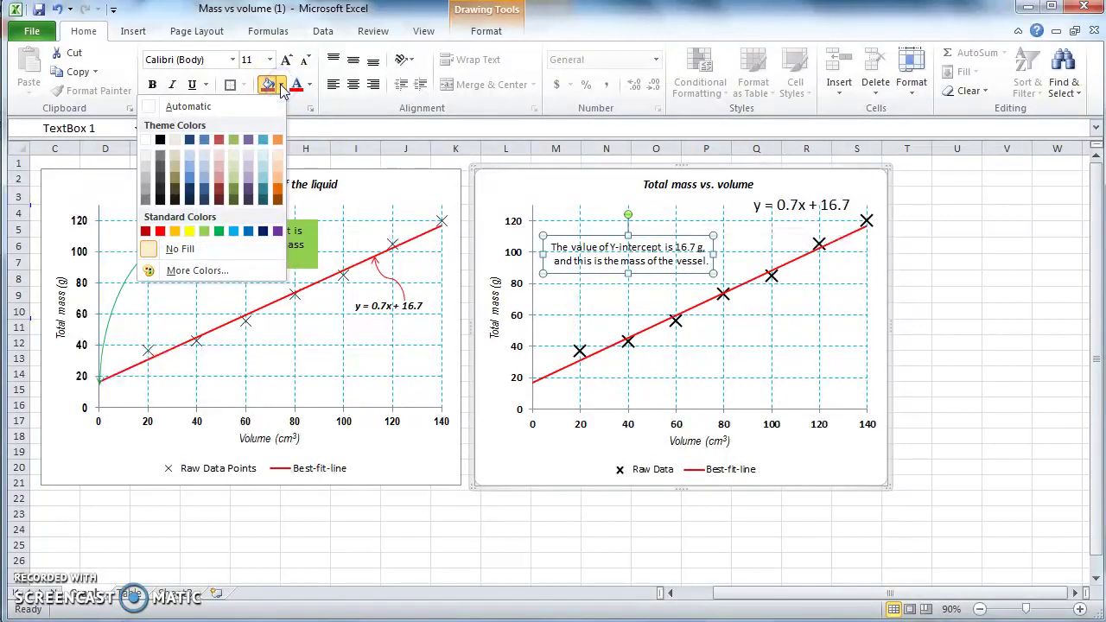
{"action": "left_click", "coordinate": [205, 231]}
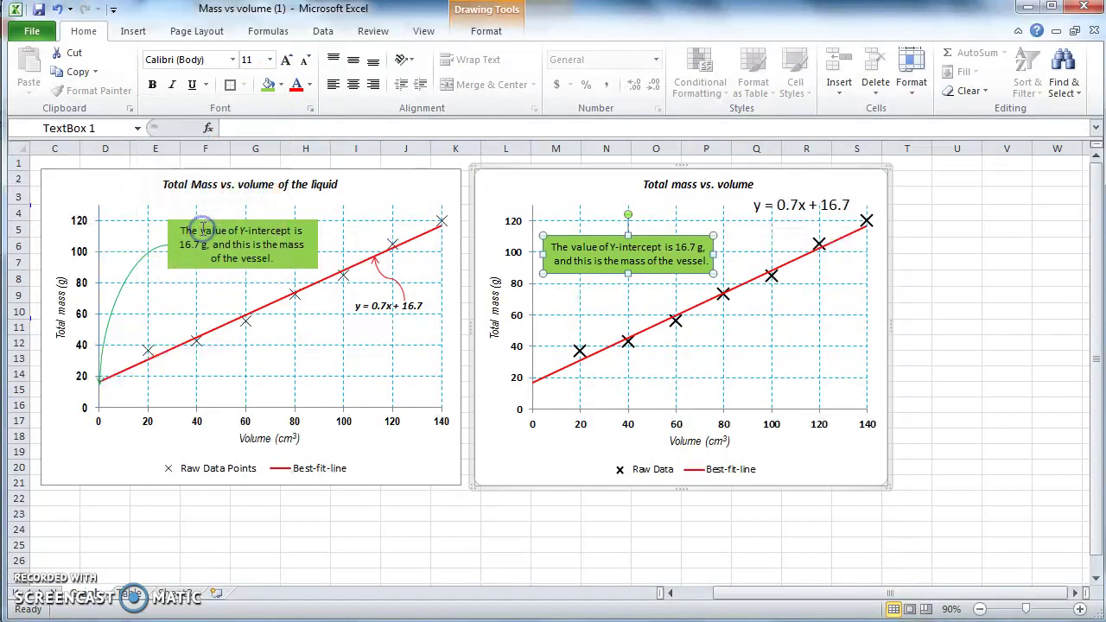
{"action": "left_click", "coordinate": [661, 541]}
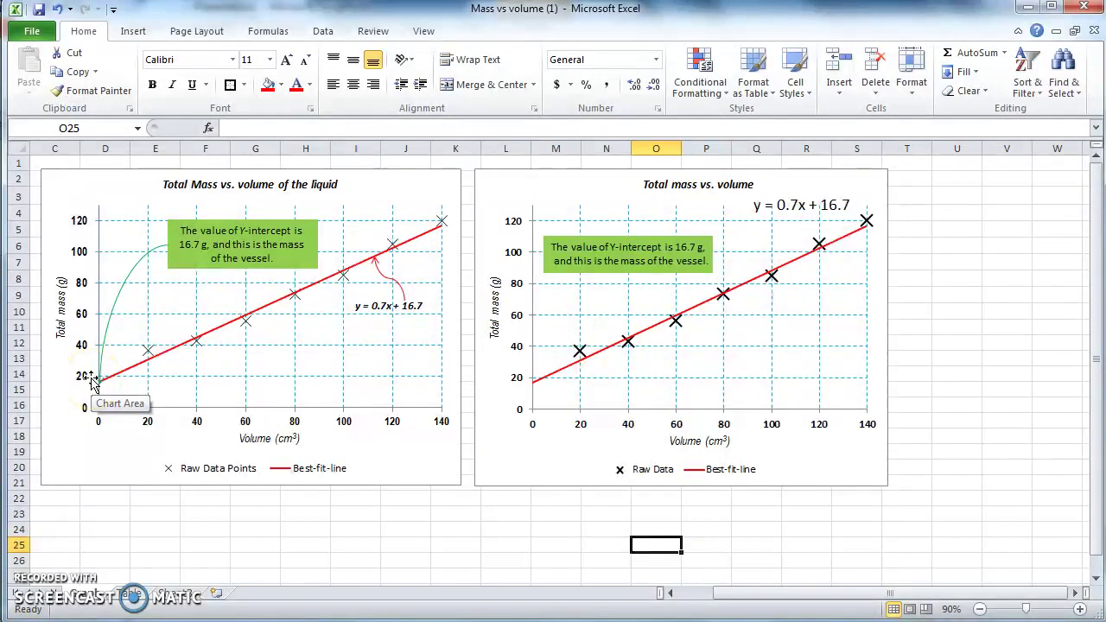
Step: Draw a curved arrow connector, about 0.36" by 1.49", from the green text box down to the best-fit line's Y-intercept, and deselect it
{"action": "left_click", "coordinate": [133, 33]}
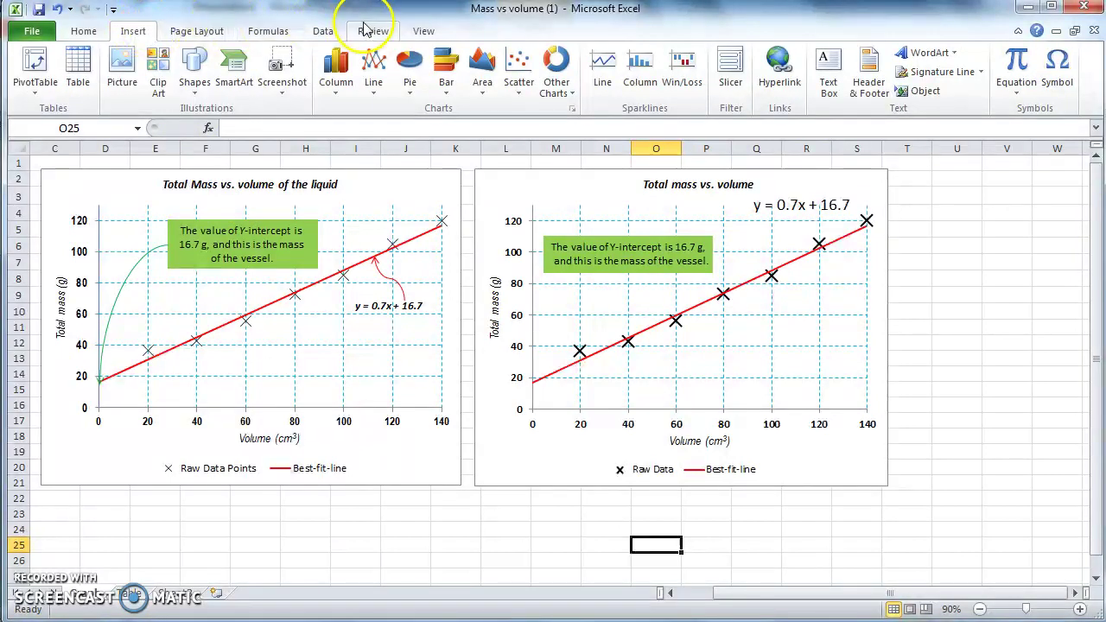
{"action": "left_click", "coordinate": [195, 96]}
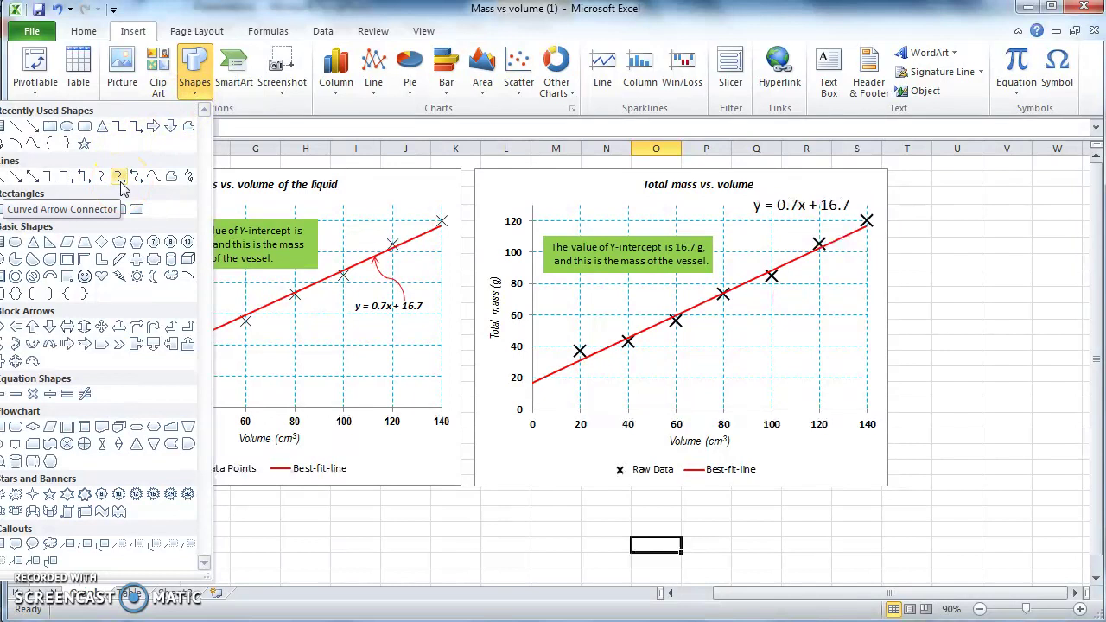
{"action": "left_click", "coordinate": [120, 179]}
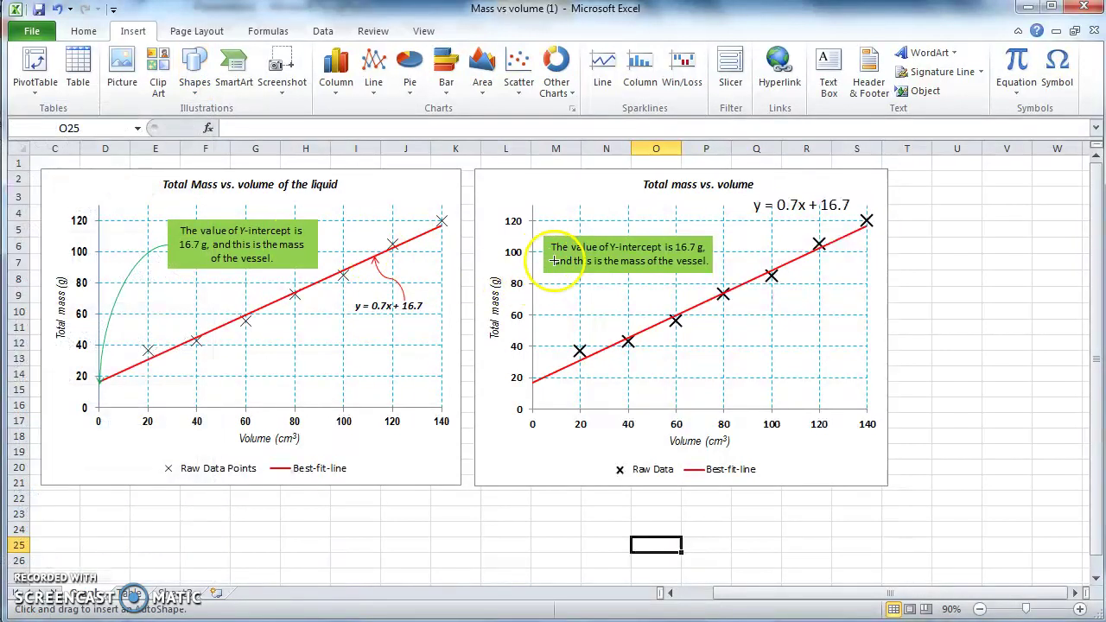
{"action": "left_click_drag", "start_coordinate": [557, 277], "coordinate": [530, 384]}
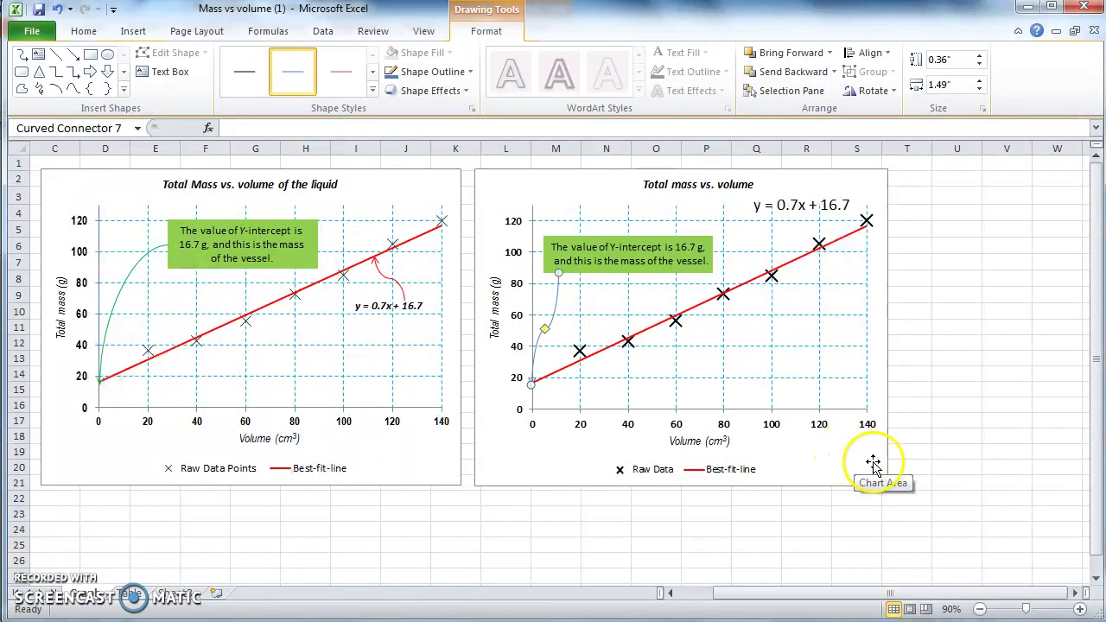
{"action": "left_click", "coordinate": [980, 438]}
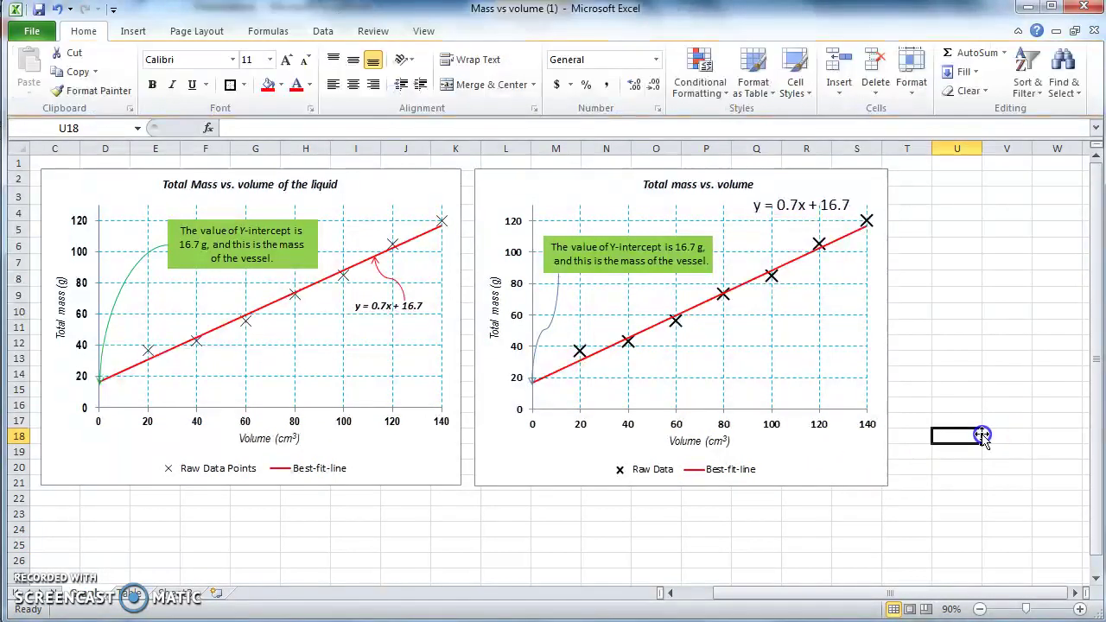
Step: Set the line colour of the Y-intercept curved arrow to standard green and deselect it
{"action": "left_click", "coordinate": [557, 299]}
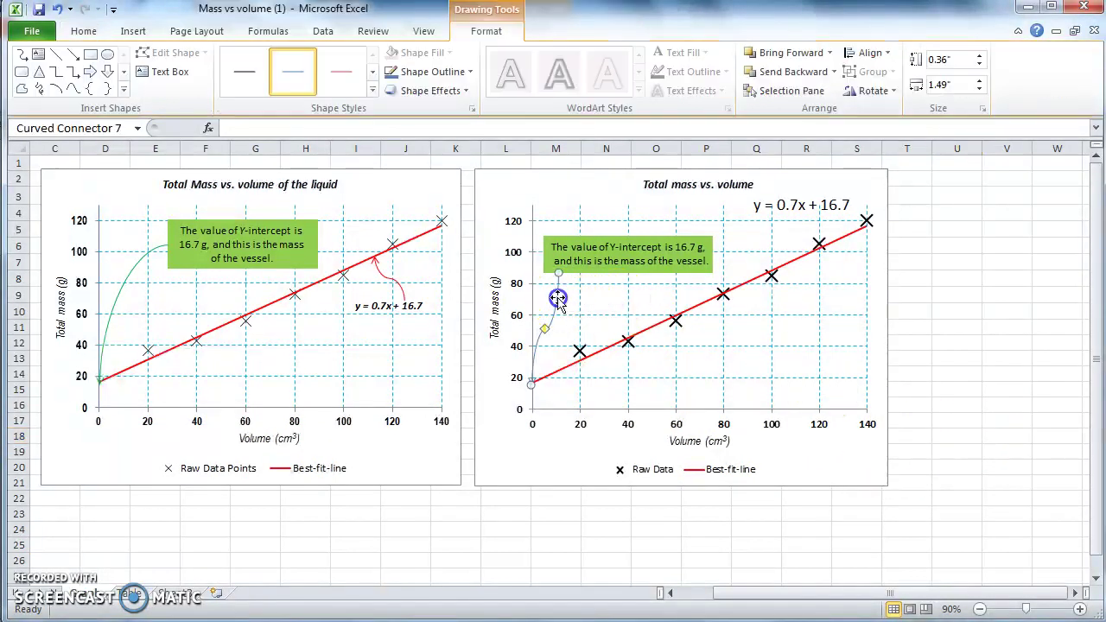
{"action": "right_click", "coordinate": [558, 299]}
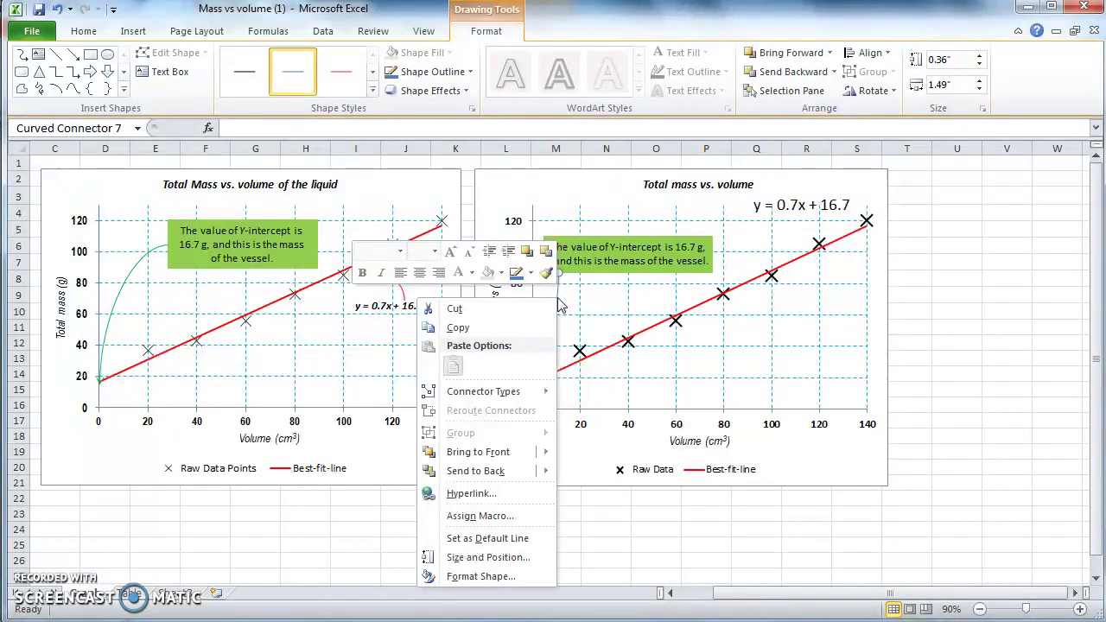
{"action": "left_click", "coordinate": [499, 579]}
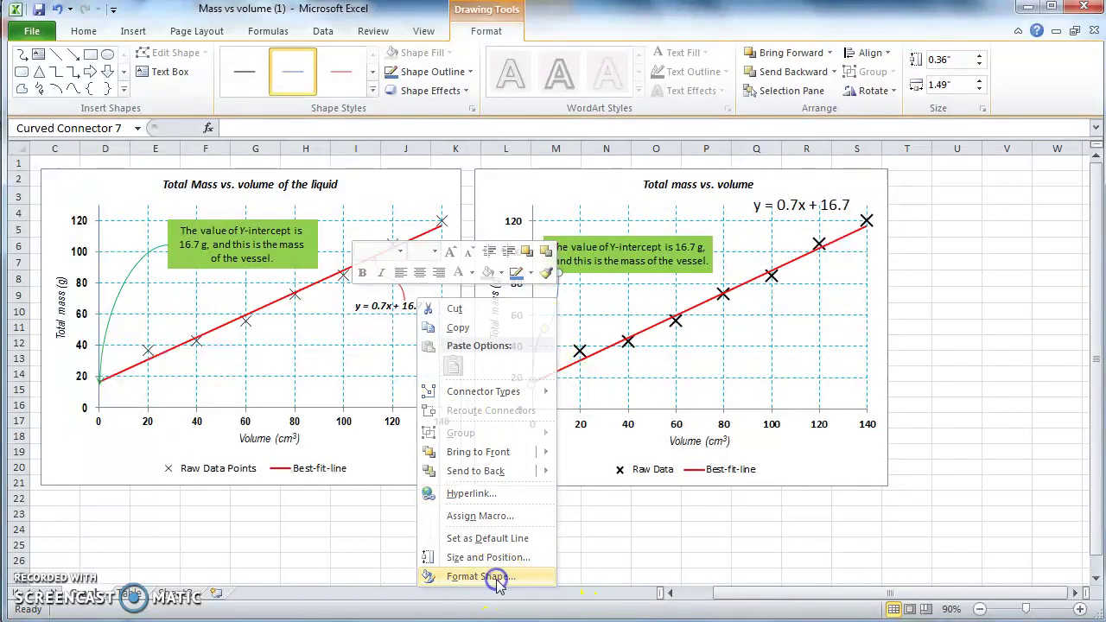
{"action": "left_click", "coordinate": [363, 206]}
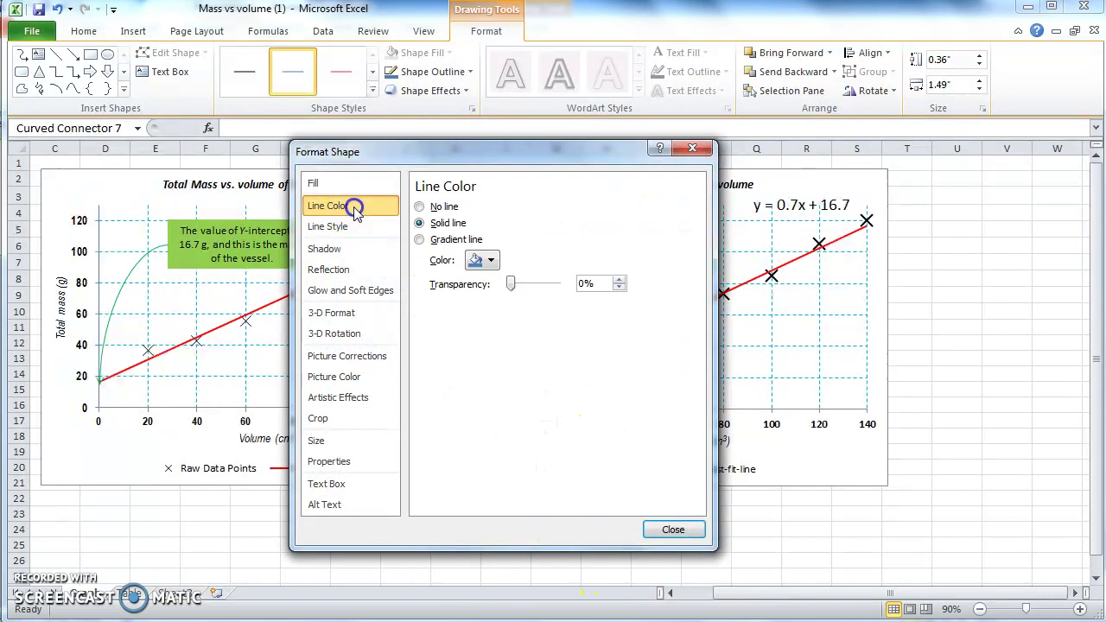
{"action": "left_click", "coordinate": [480, 261]}
{"action": "left_click", "coordinate": [434, 387]}
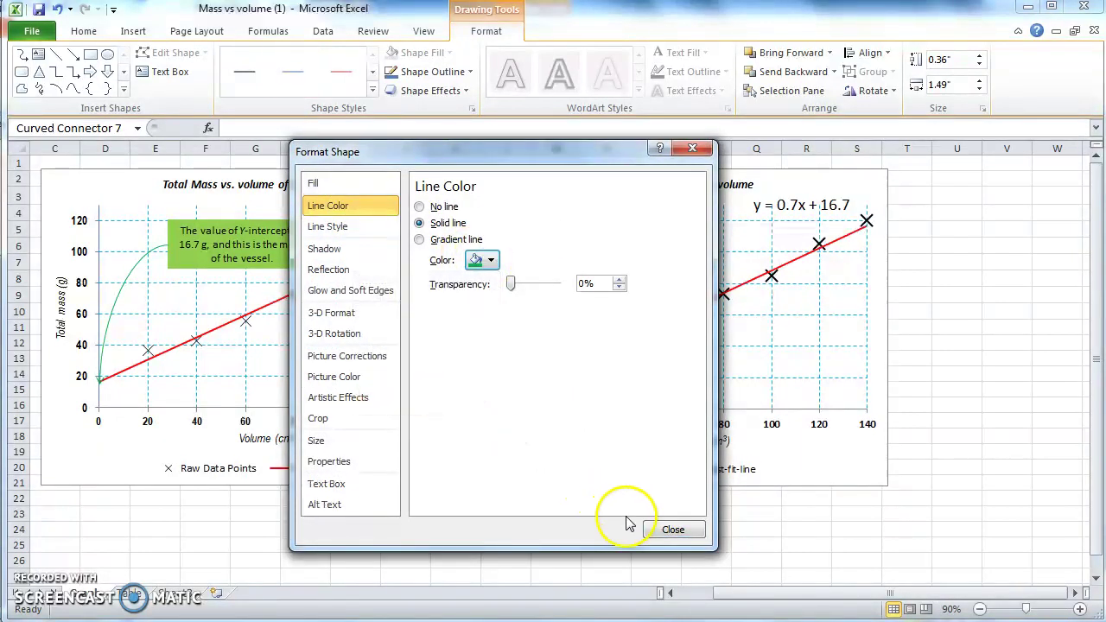
{"action": "left_click", "coordinate": [662, 527]}
{"action": "left_click", "coordinate": [661, 542]}
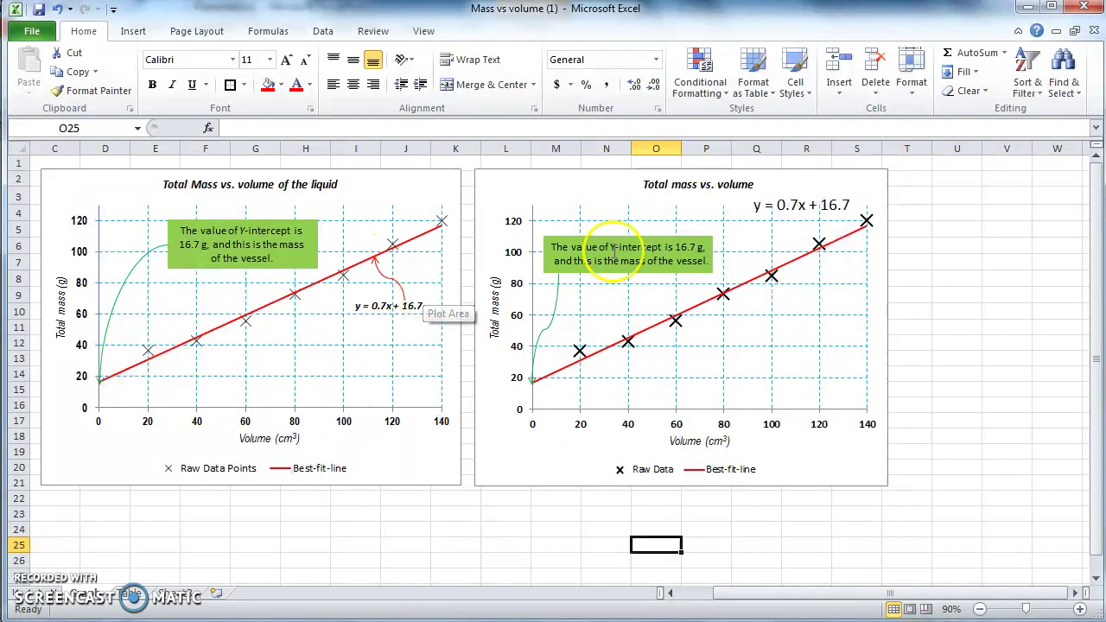
Step: Draw a curved arrow connector, about 0.21" by 0.63", from the equation y = 0.7x + 16.7 down to the best-fit line
{"action": "left_click", "coordinate": [132, 31]}
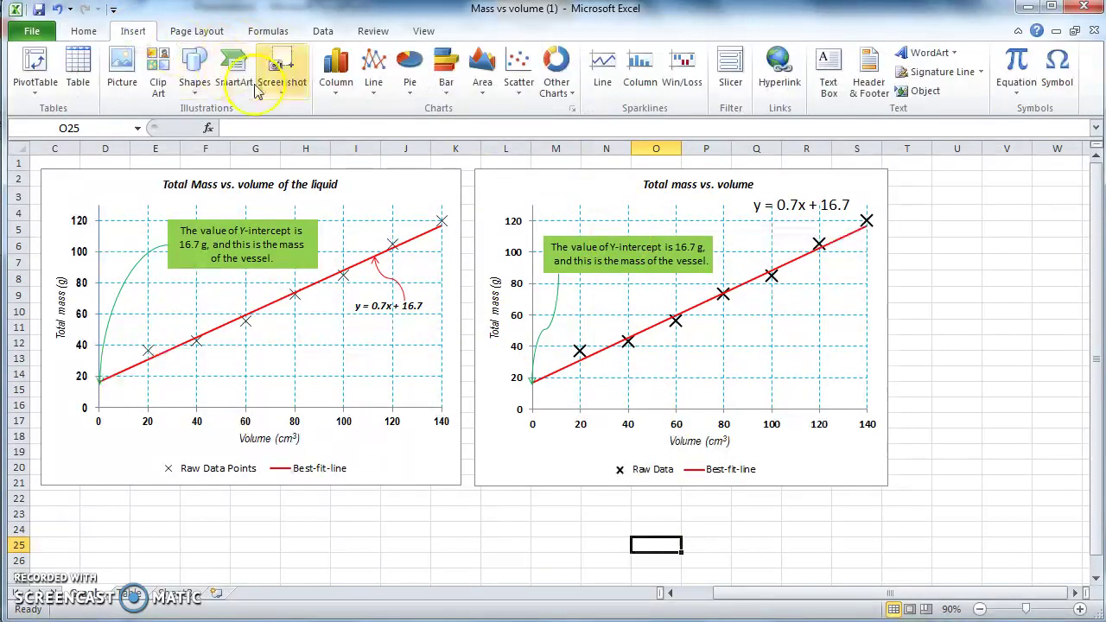
{"action": "left_click", "coordinate": [194, 97]}
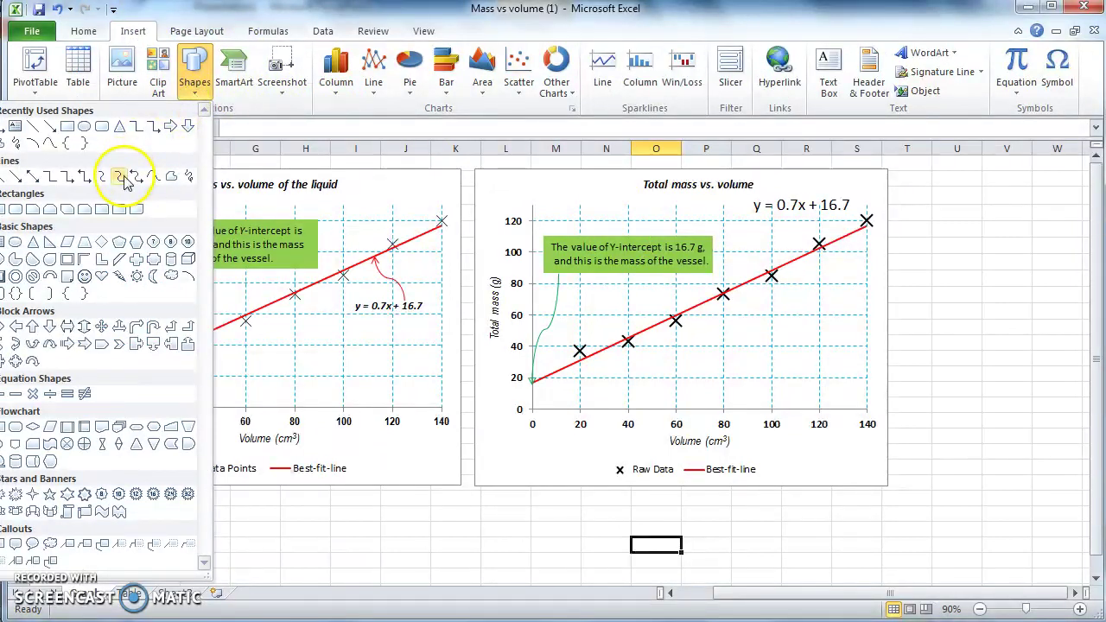
{"action": "left_click", "coordinate": [124, 179]}
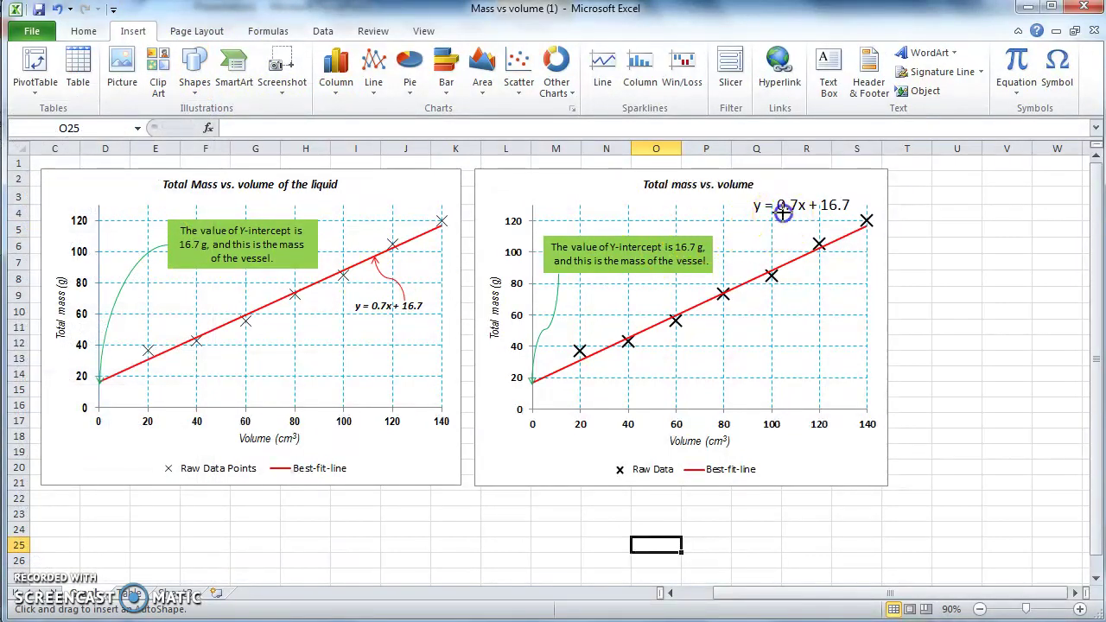
{"action": "left_click_drag", "start_coordinate": [798, 260], "coordinate": [797, 259]}
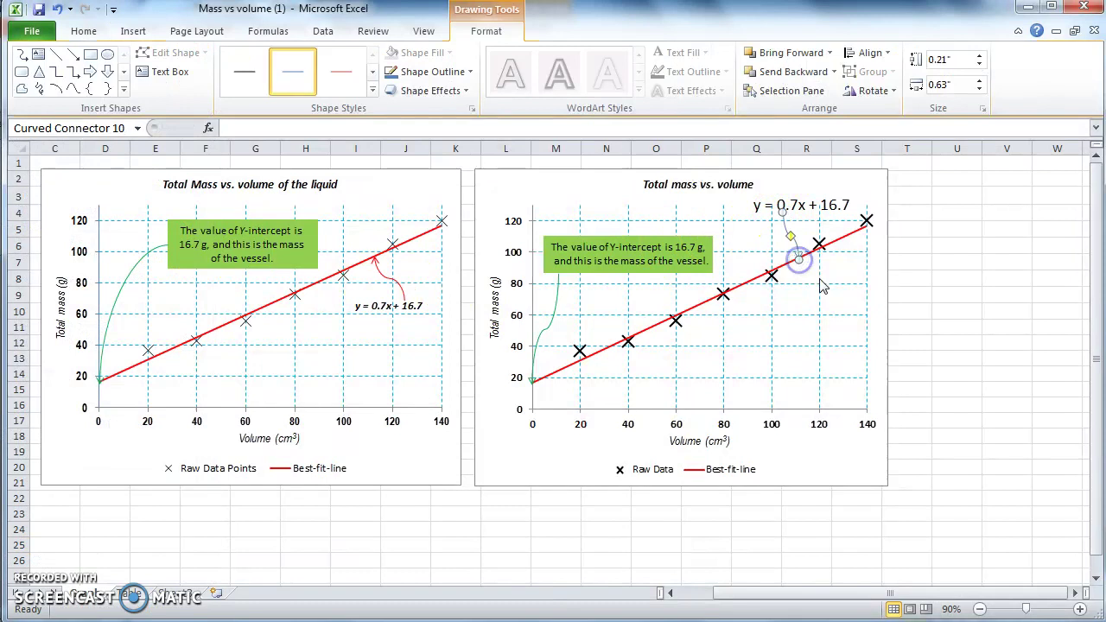
Step: Set the line colour of the equation's curved arrow to red and deselect it
{"action": "right_click", "coordinate": [796, 246]}
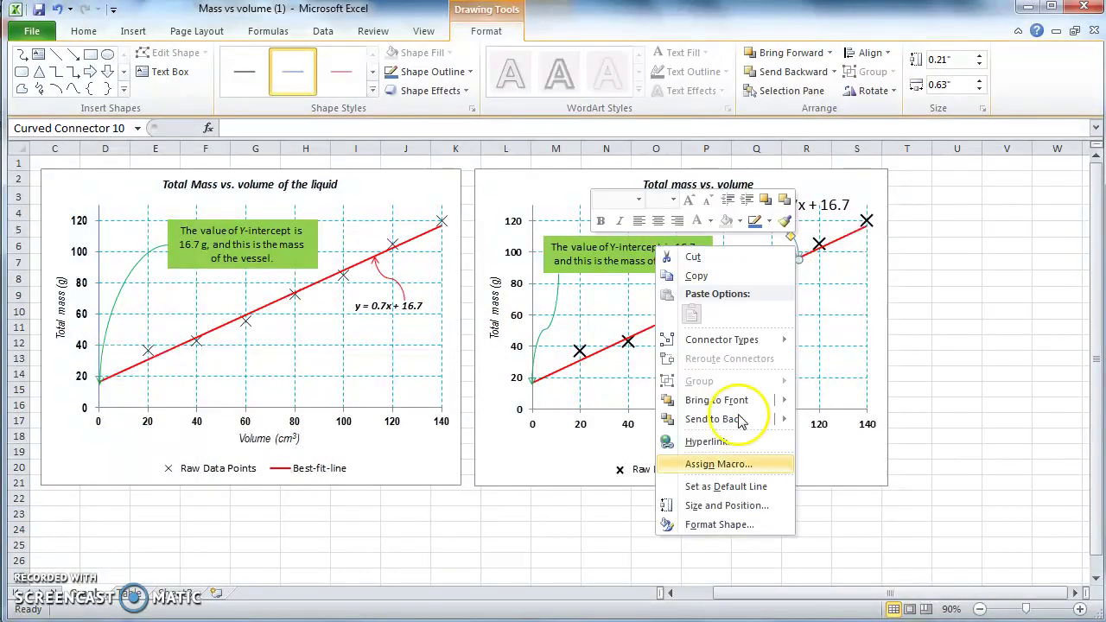
{"action": "left_click", "coordinate": [718, 523]}
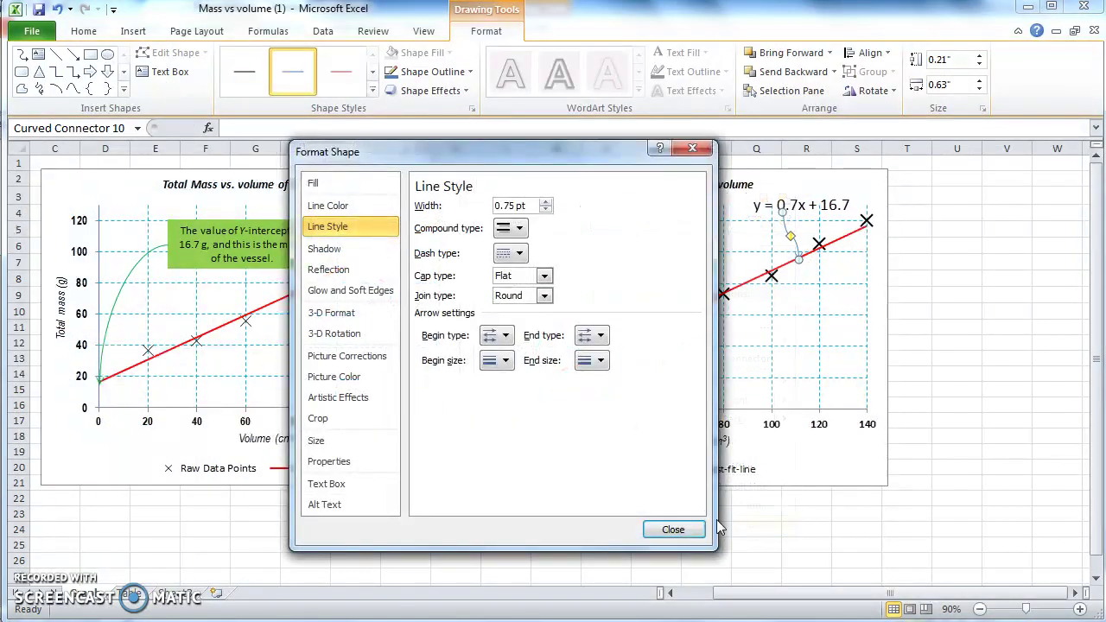
{"action": "left_click", "coordinate": [327, 206]}
{"action": "left_click", "coordinate": [489, 261]}
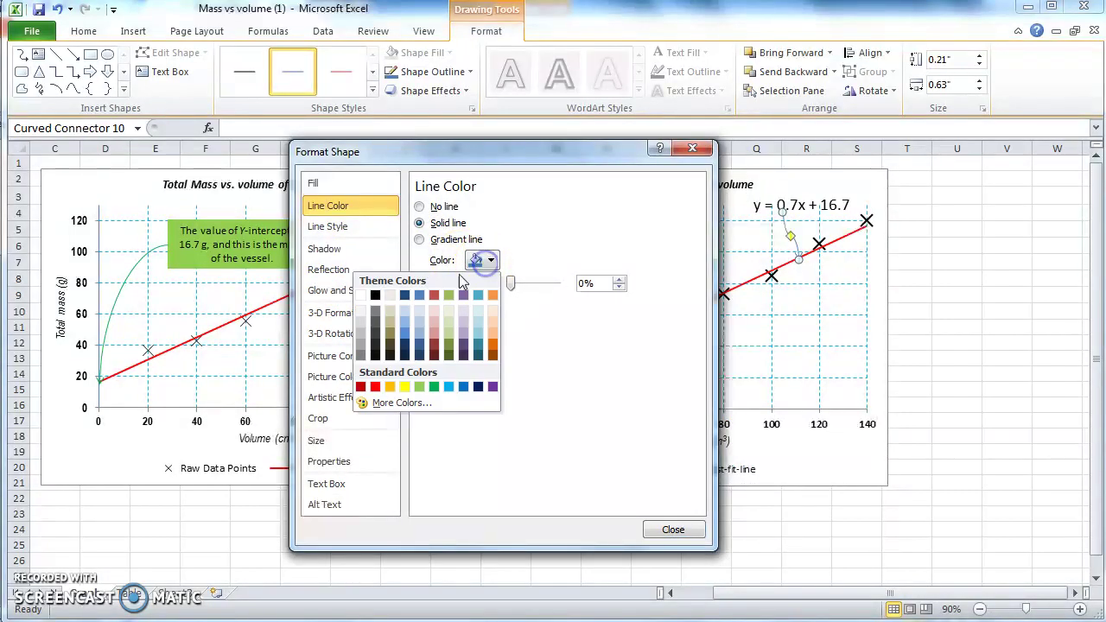
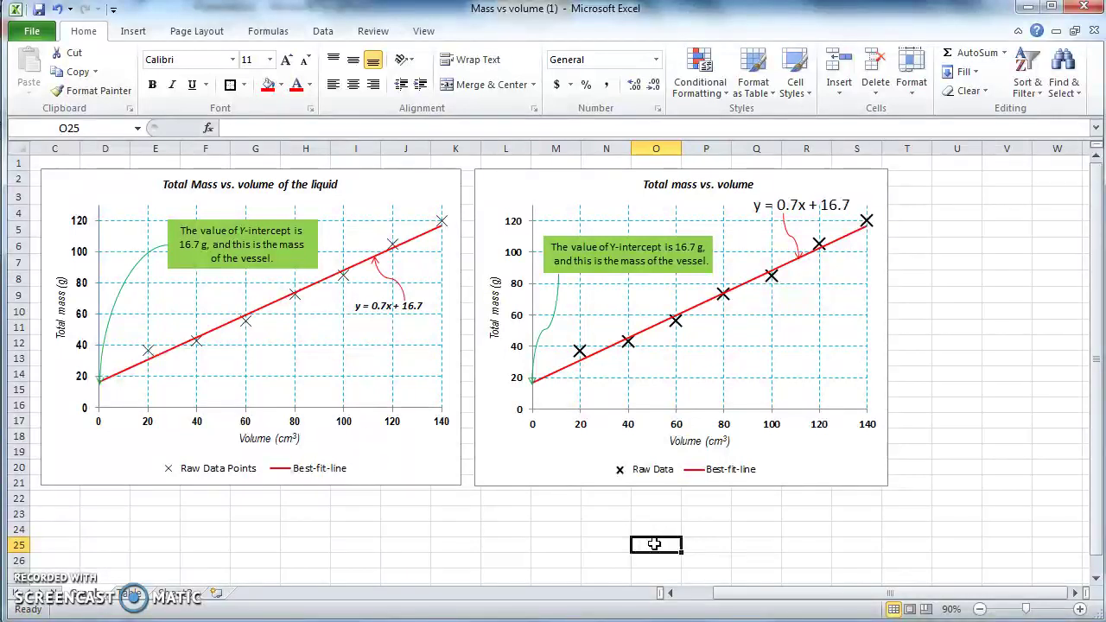
{"action": "left_click", "coordinate": [664, 553]}
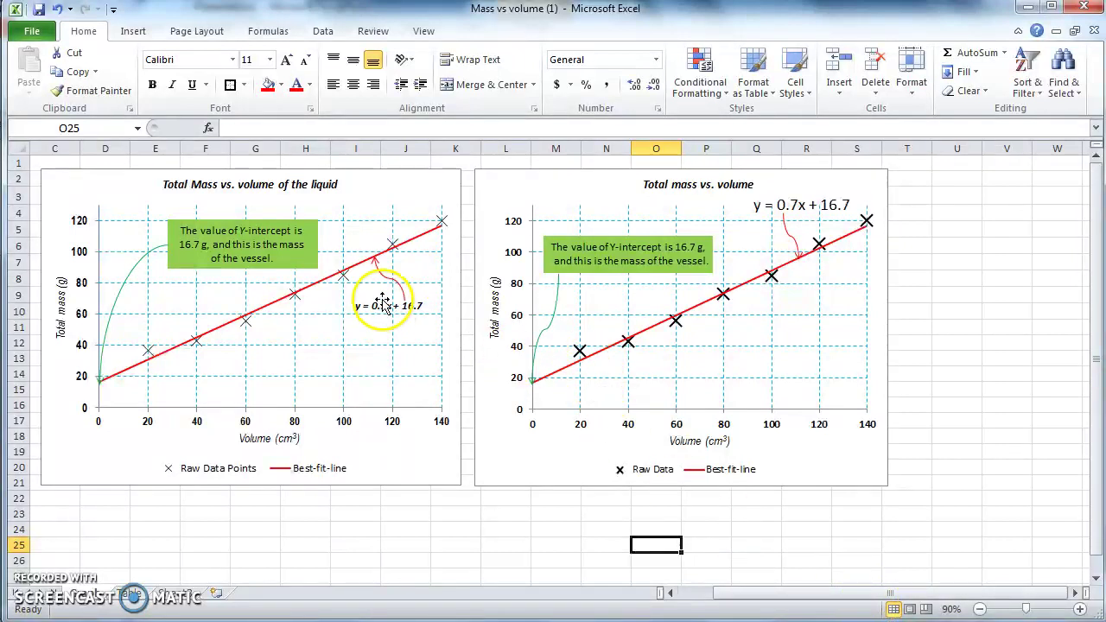
Step: Examine the source cell ranges and series formula behind the Raw Data points of the "Total mass vs. volume" chart
{"action": "left_click", "coordinate": [580, 353]}
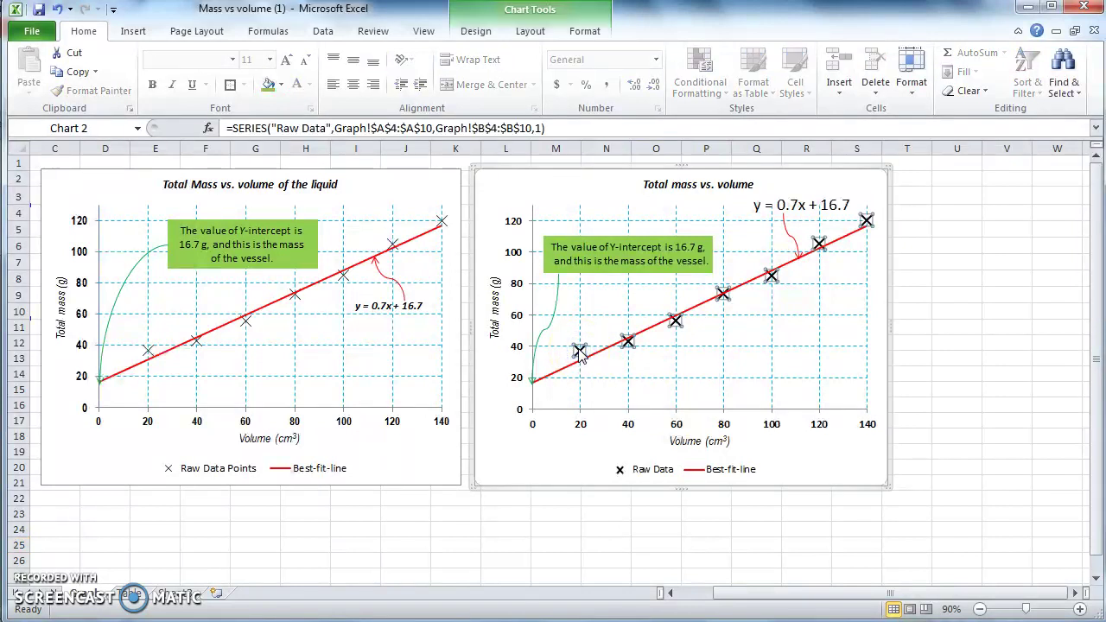
{"action": "left_click_drag", "start_coordinate": [867, 597], "coordinate": [804, 597]}
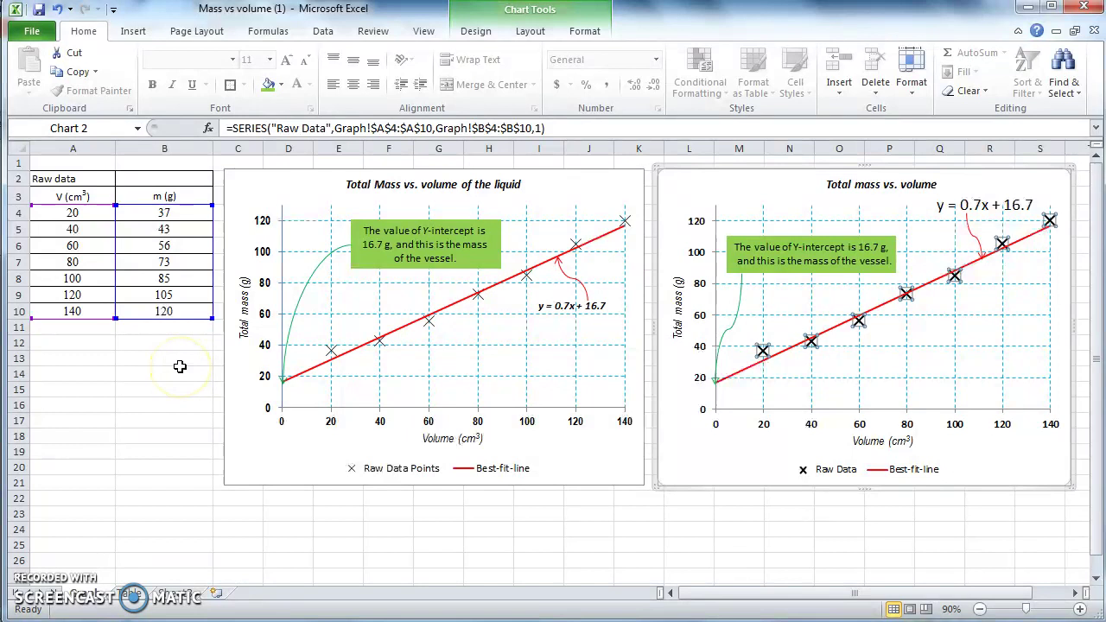
{"action": "left_click", "coordinate": [213, 279]}
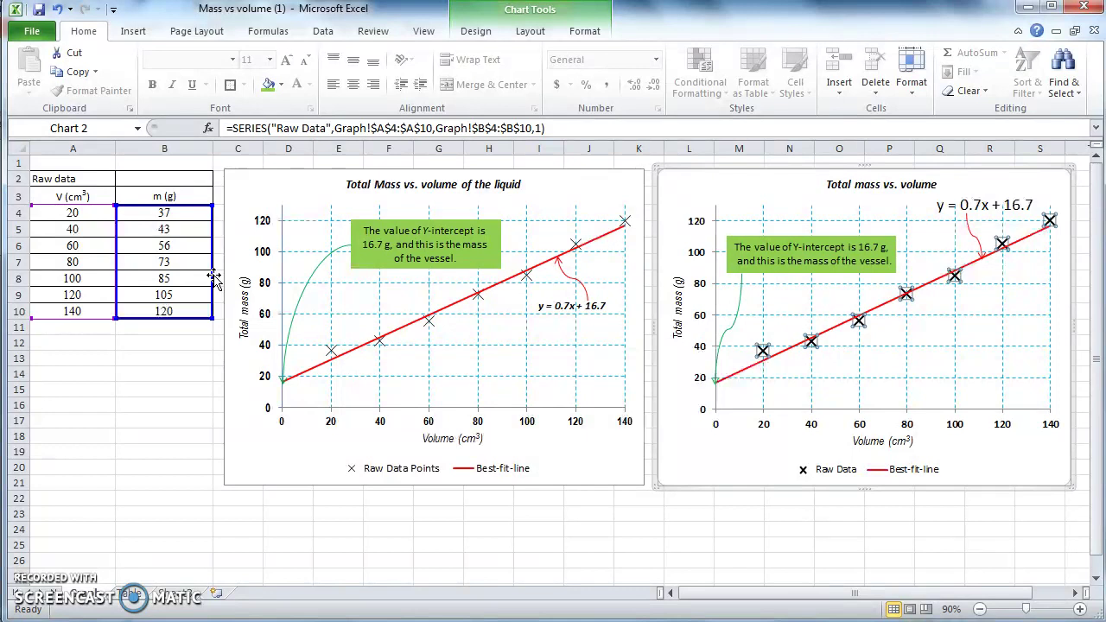
{"action": "left_click_drag", "start_coordinate": [213, 279], "coordinate": [190, 356]}
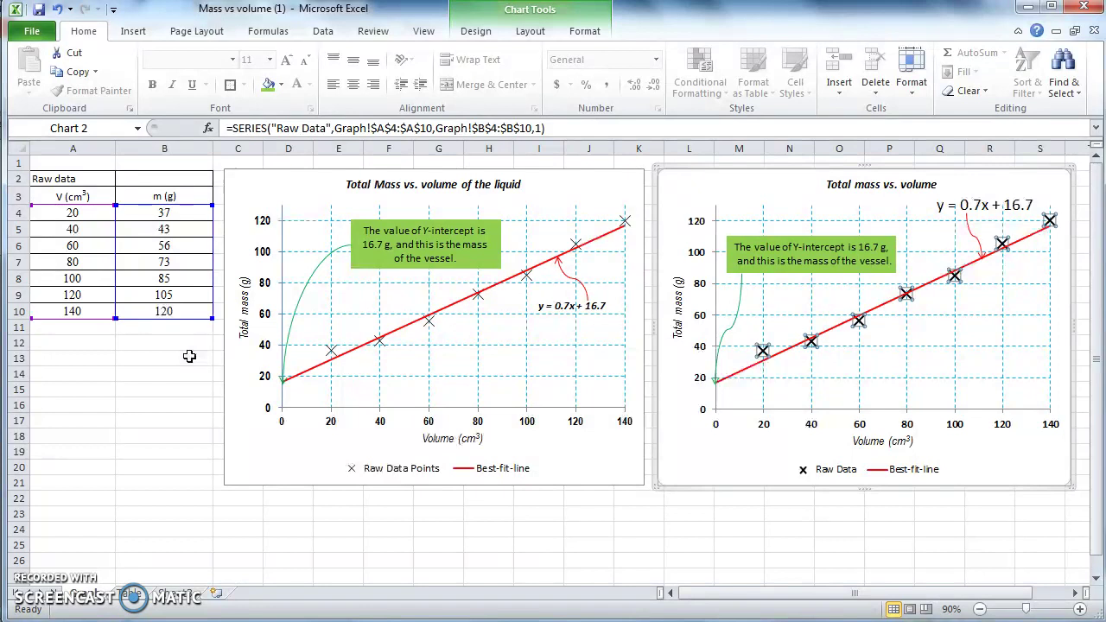
{"action": "left_click", "coordinate": [569, 130]}
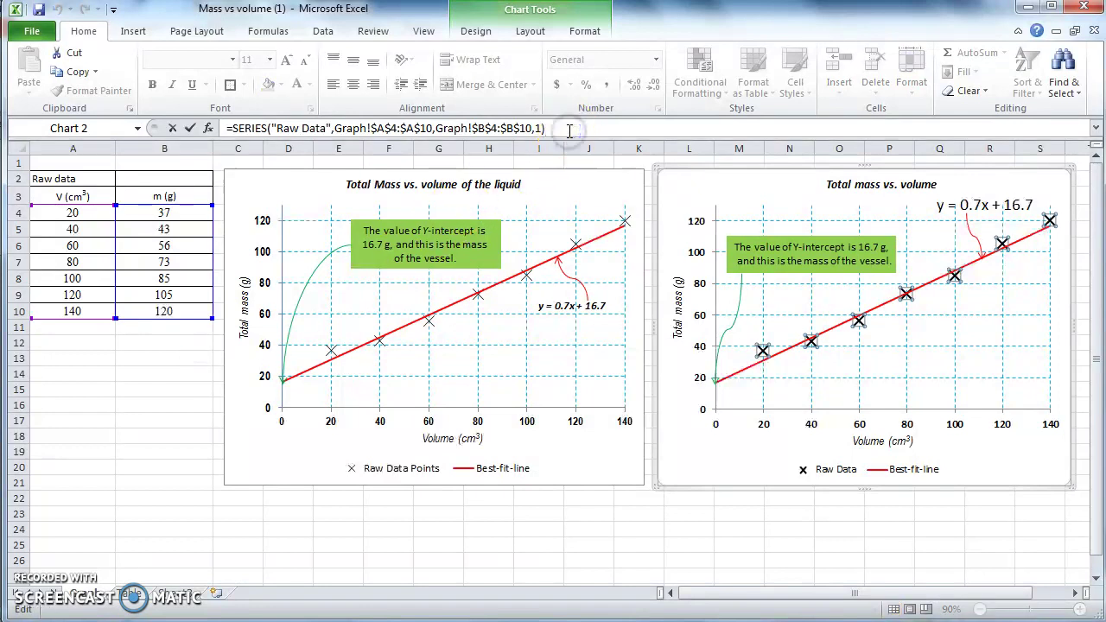
{"action": "left_click", "coordinate": [176, 389]}
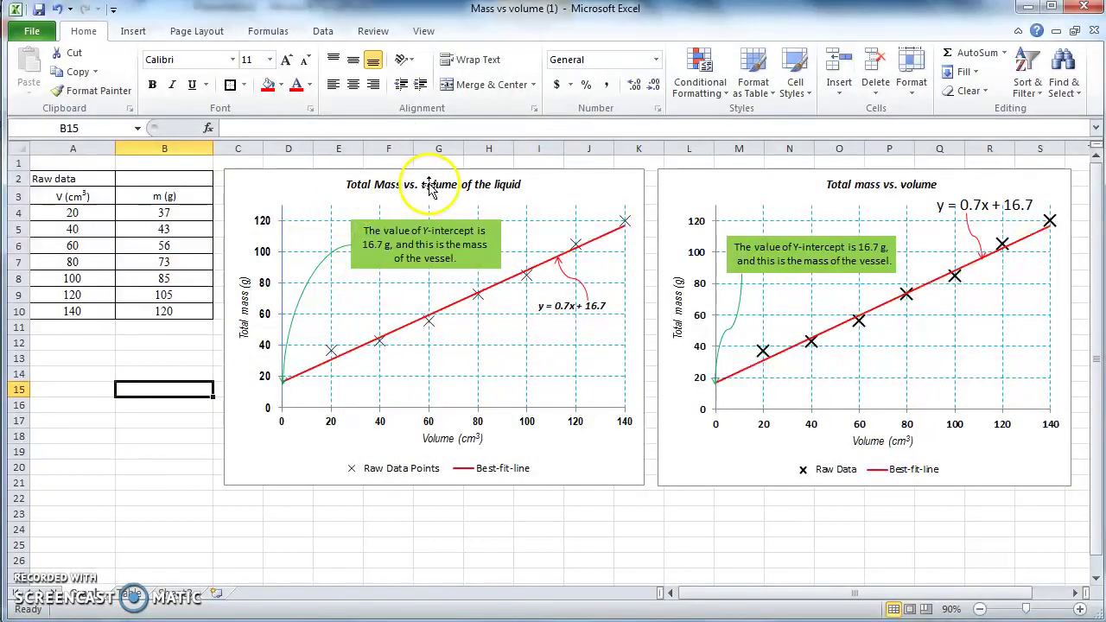
Step: Move the "Total Mass vs. volume of the liquid" chart down to start around row 23, and select cell C4
{"action": "left_click_drag", "start_coordinate": [585, 182], "coordinate": [588, 524]}
{"action": "left_click", "coordinate": [229, 214]}
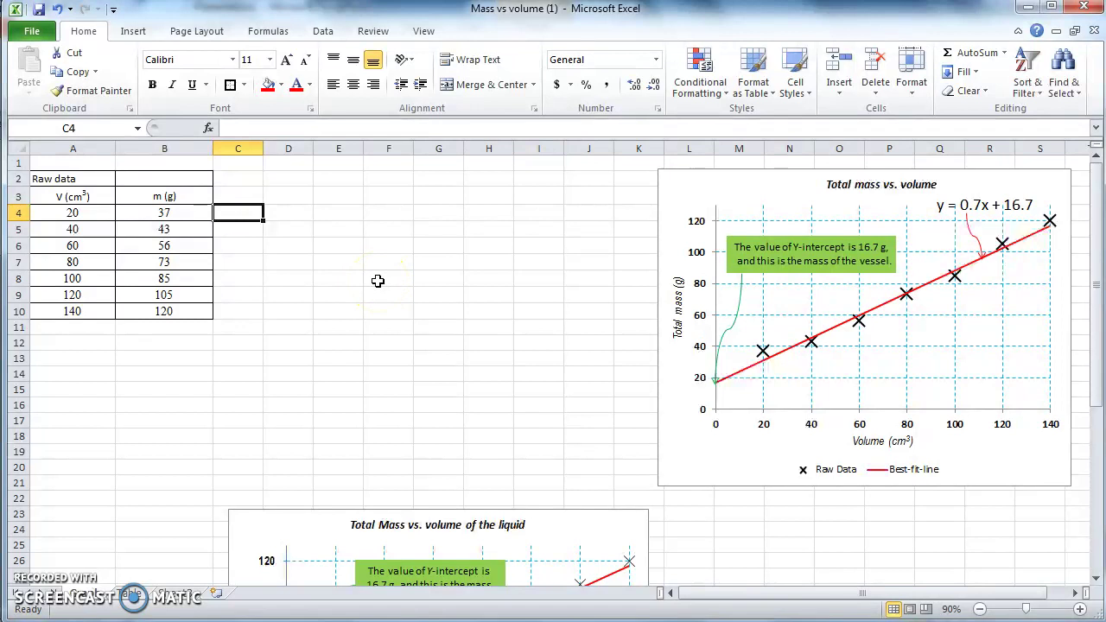
Step: Enter the formula =B4*2 in cell C4 and fill it down through C10
{"action": "type", "text": "="}
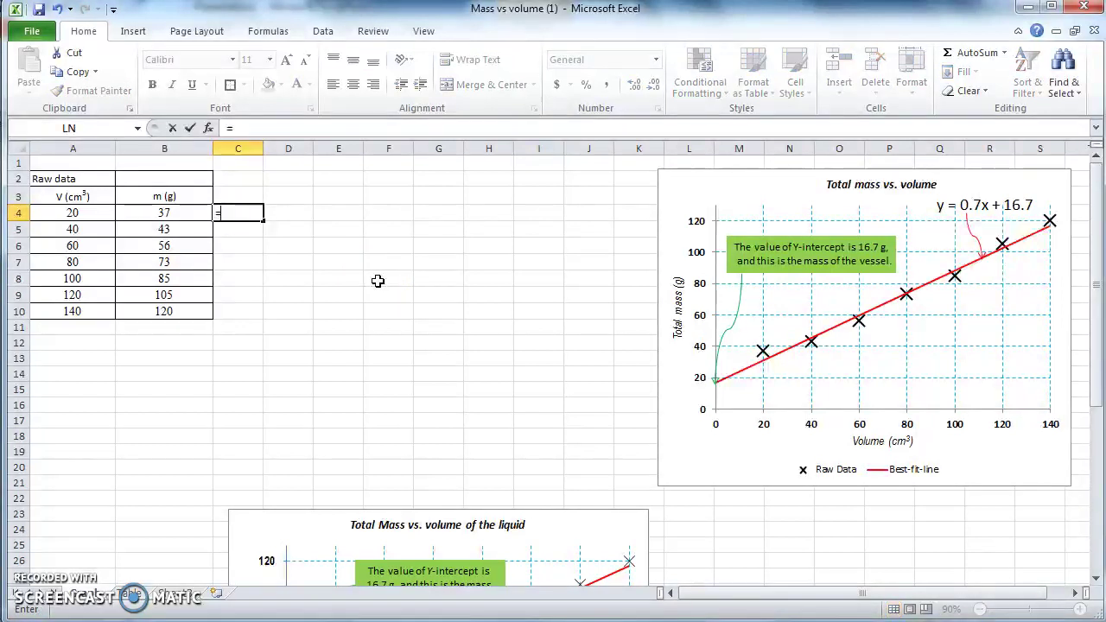
{"action": "left_click", "coordinate": [173, 213]}
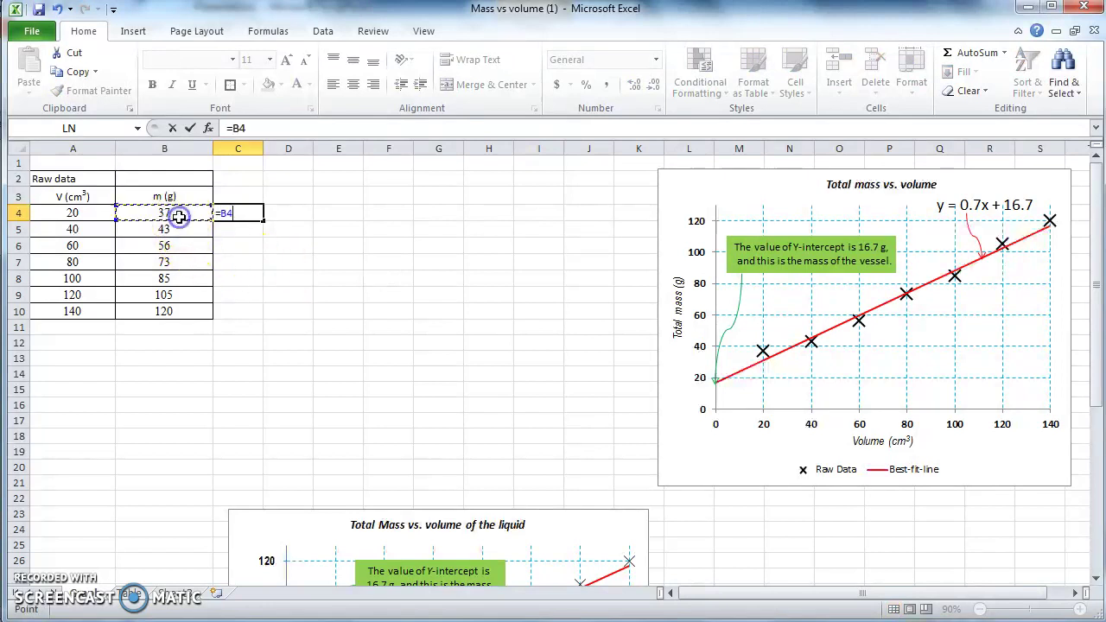
{"action": "type", "text": "*2"}
{"action": "key", "text": "Return"}
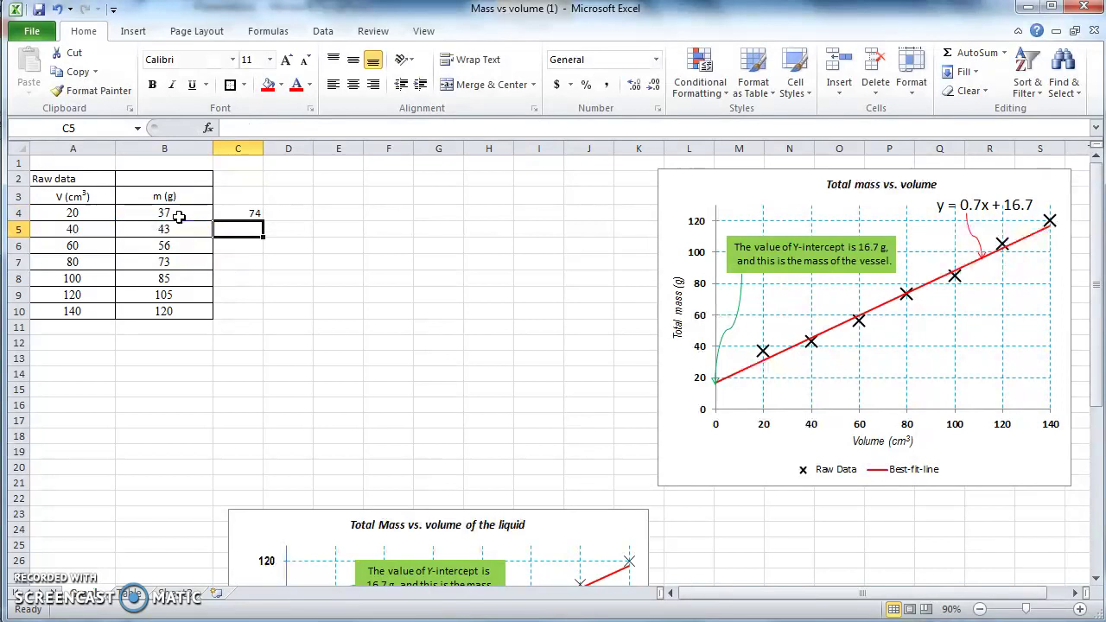
{"action": "left_click", "coordinate": [229, 212]}
{"action": "left_click_drag", "start_coordinate": [264, 221], "coordinate": [254, 318]}
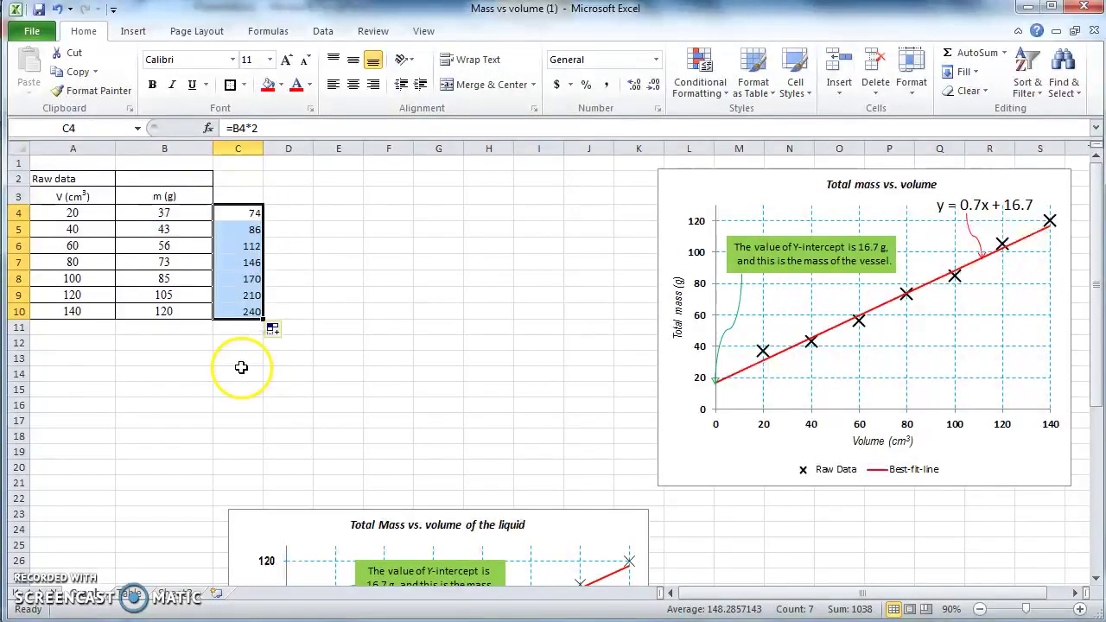
{"action": "left_click", "coordinate": [241, 368]}
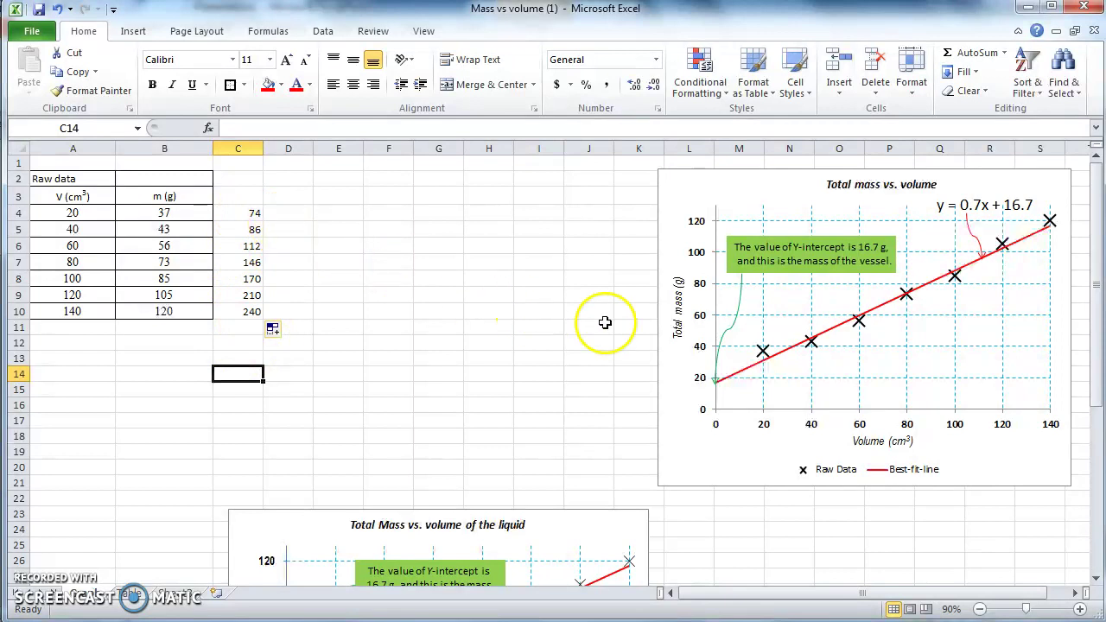
Step: Repoint the Raw Data series of the "Total mass vs. volume" chart so its Y values come from C4:C10
{"action": "mouse_move", "coordinate": [762, 353]}
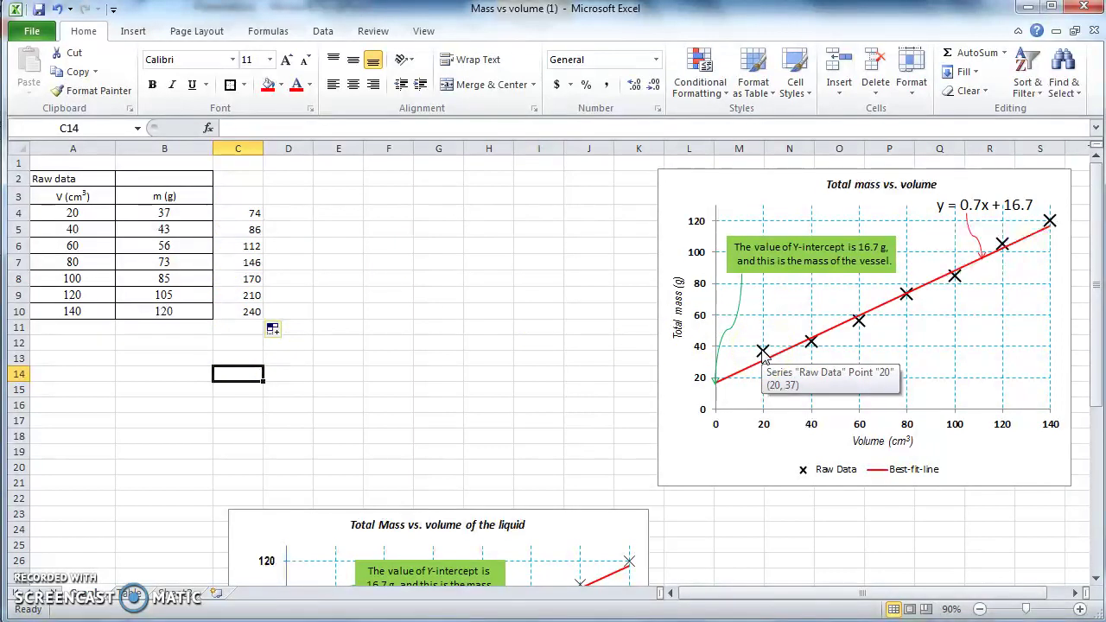
{"action": "left_click", "coordinate": [762, 353]}
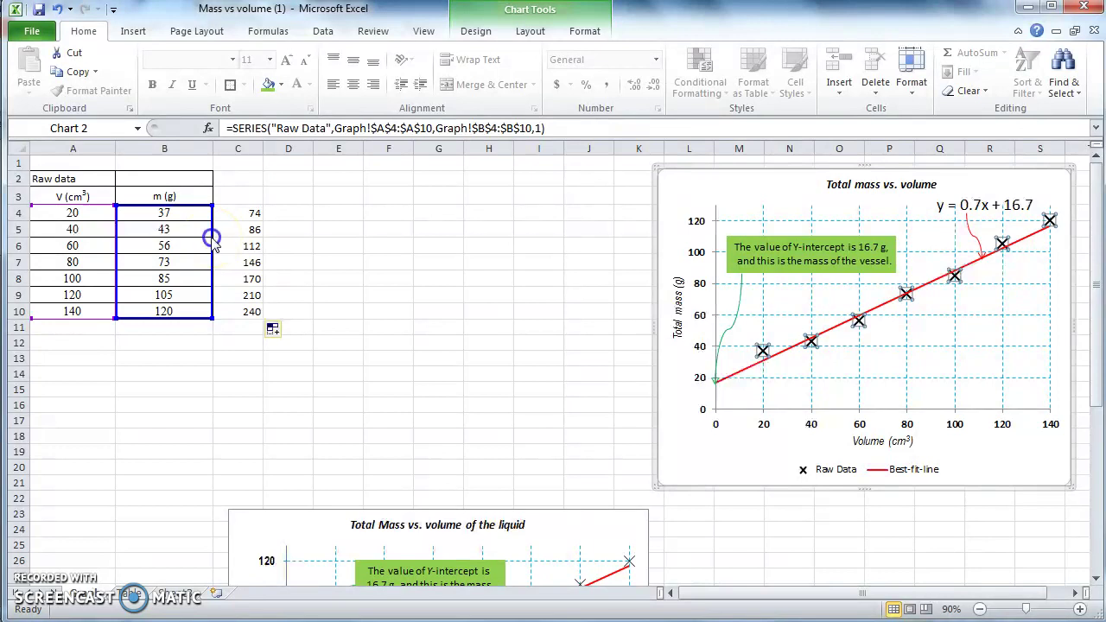
{"action": "left_click_drag", "start_coordinate": [214, 241], "coordinate": [242, 245]}
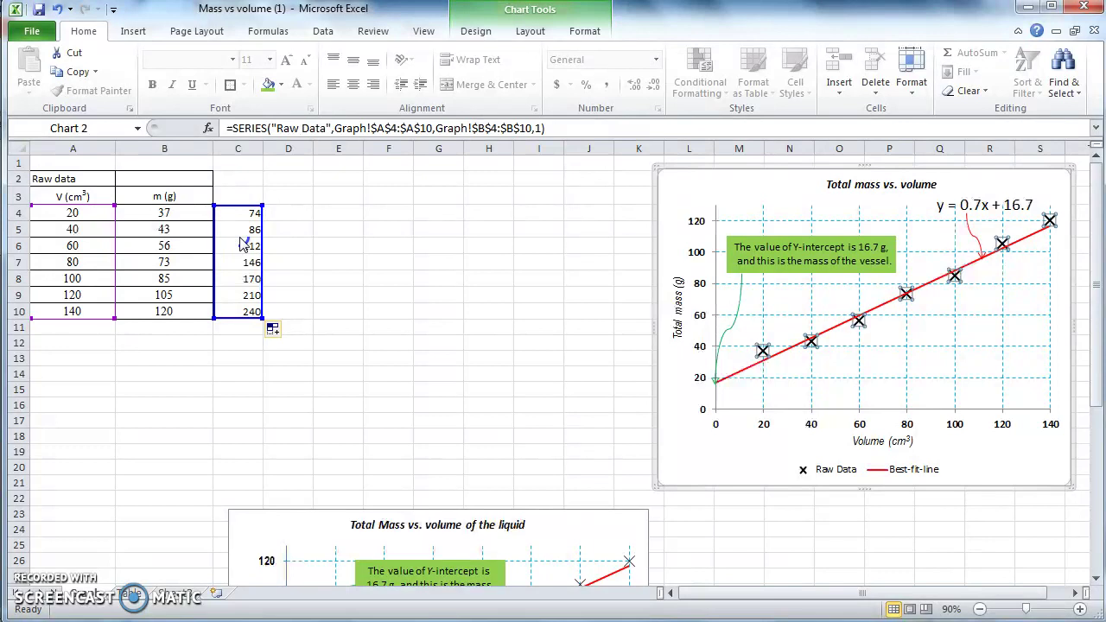
{"action": "left_click_drag", "start_coordinate": [242, 244], "coordinate": [240, 242]}
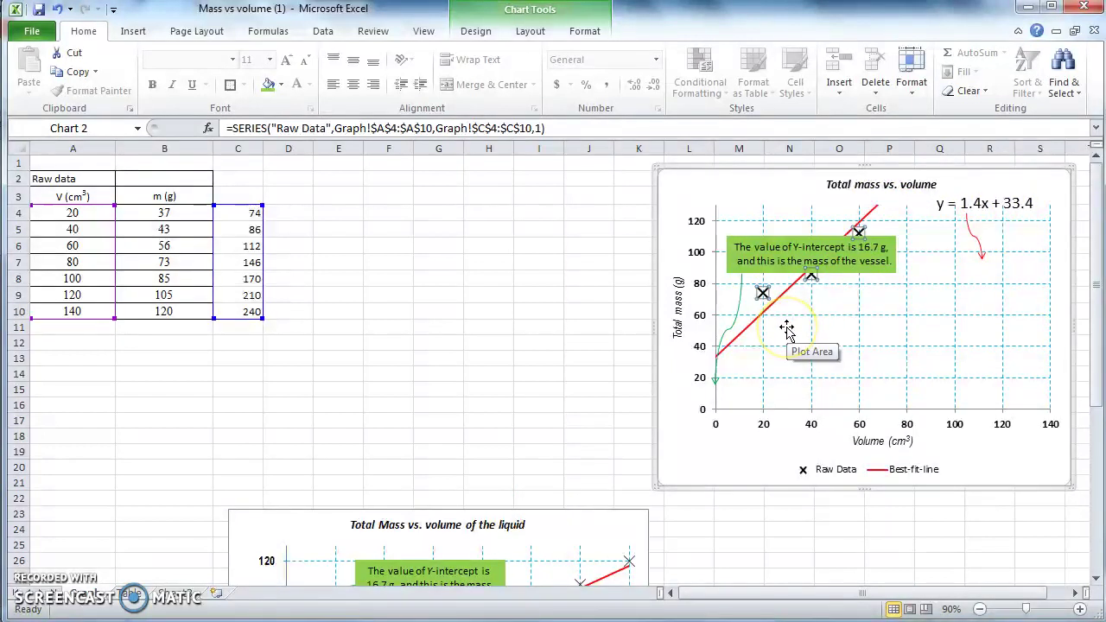
{"action": "left_click", "coordinate": [707, 205]}
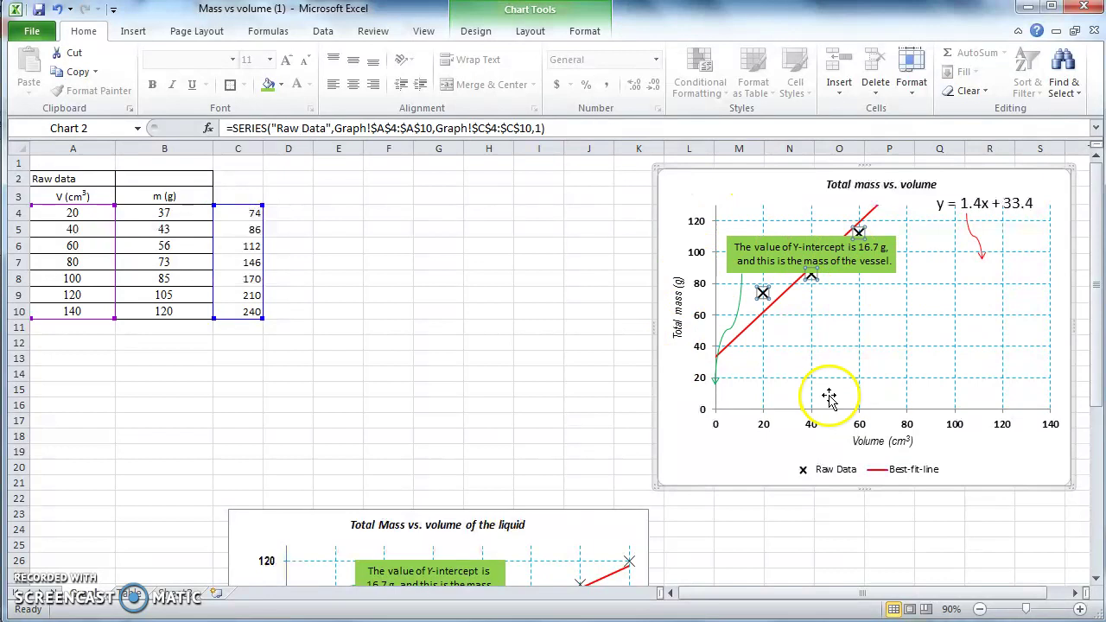
Step: Return the Y value range of the Raw Data series to B4:B10 and deselect the chart
{"action": "left_click_drag", "start_coordinate": [262, 269], "coordinate": [202, 264]}
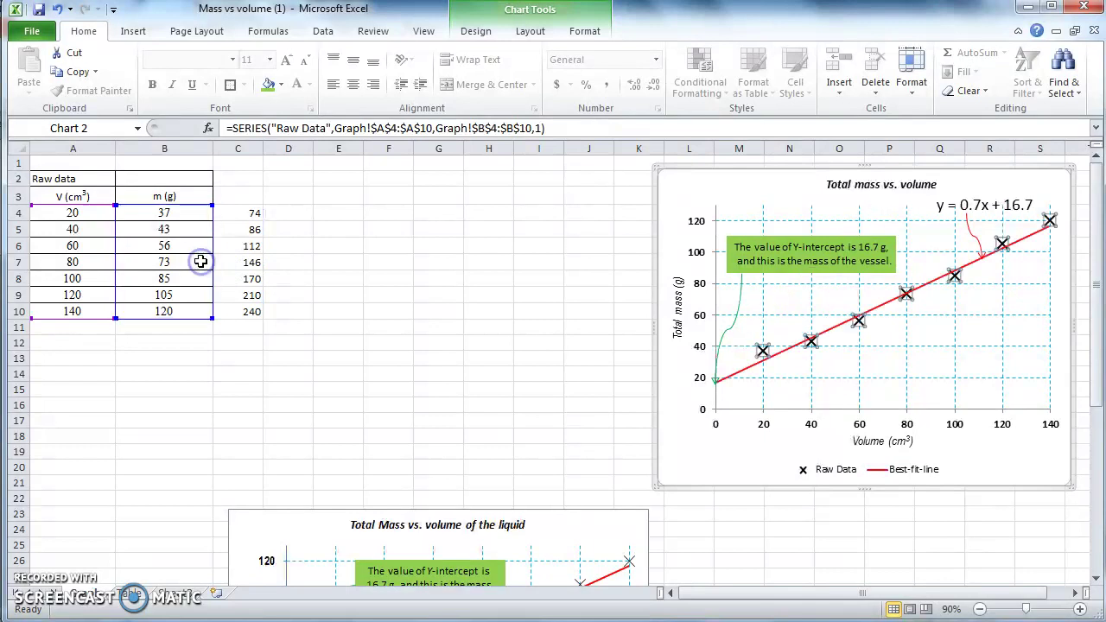
{"action": "left_click", "coordinate": [351, 314]}
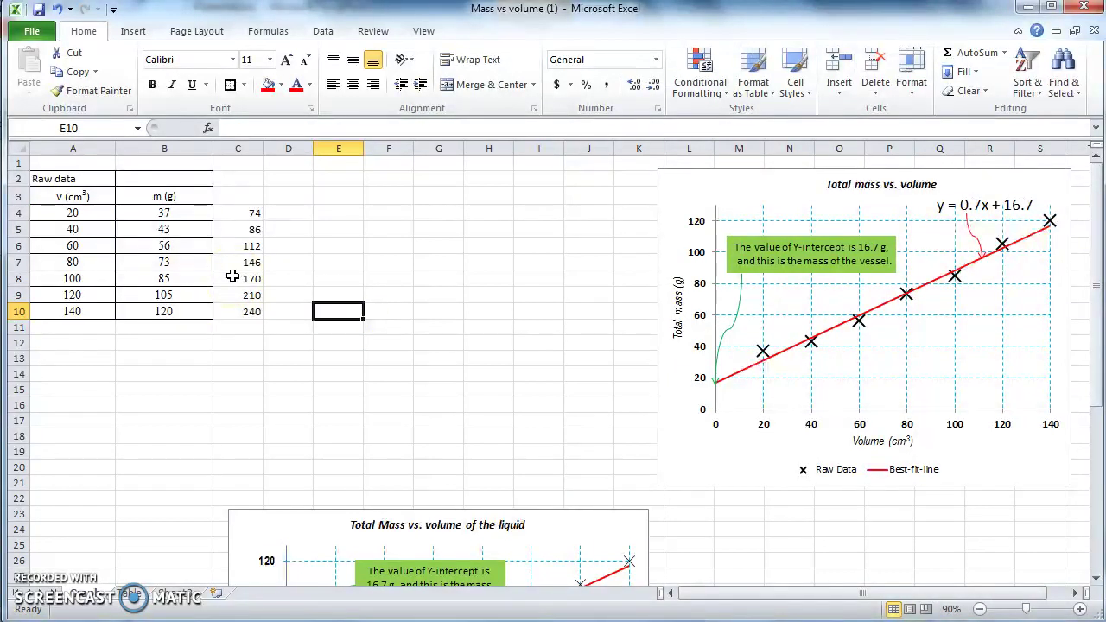
Step: Set the mass for 20 cm³ in cell B4 to 30 and check the chart's best-fit line and equation
{"action": "left_click", "coordinate": [183, 216]}
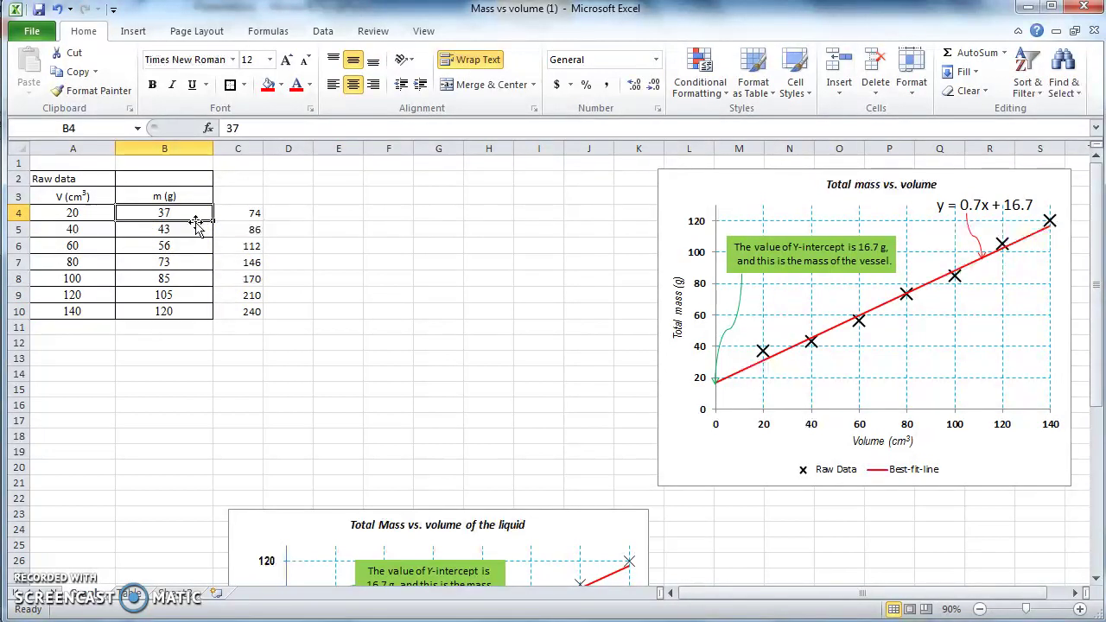
{"action": "type", "text": "30"}
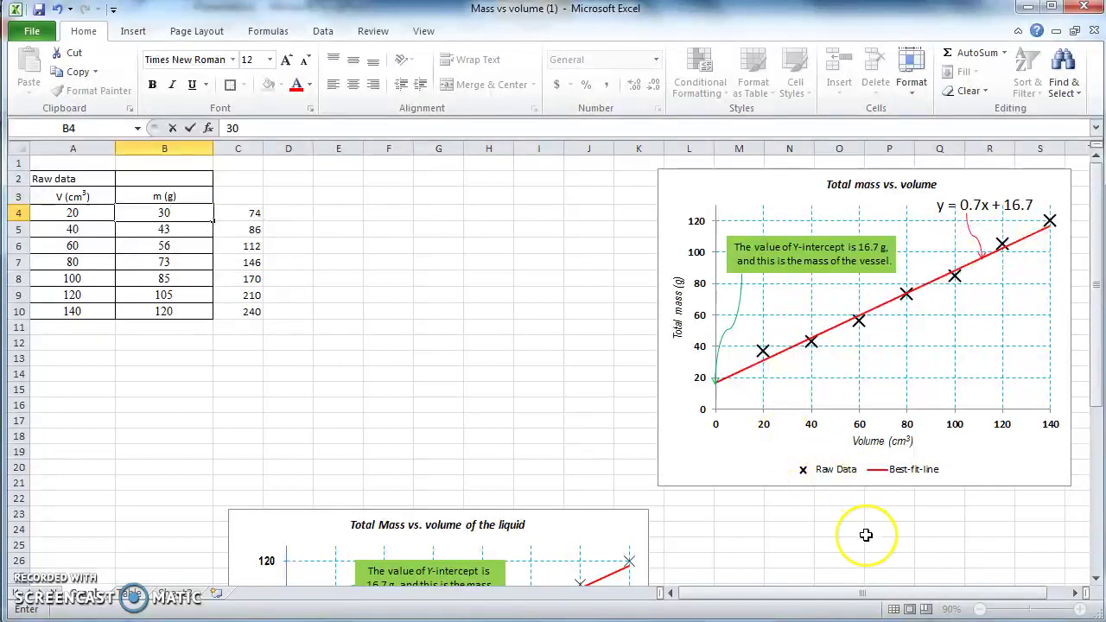
{"action": "key", "text": "Return"}
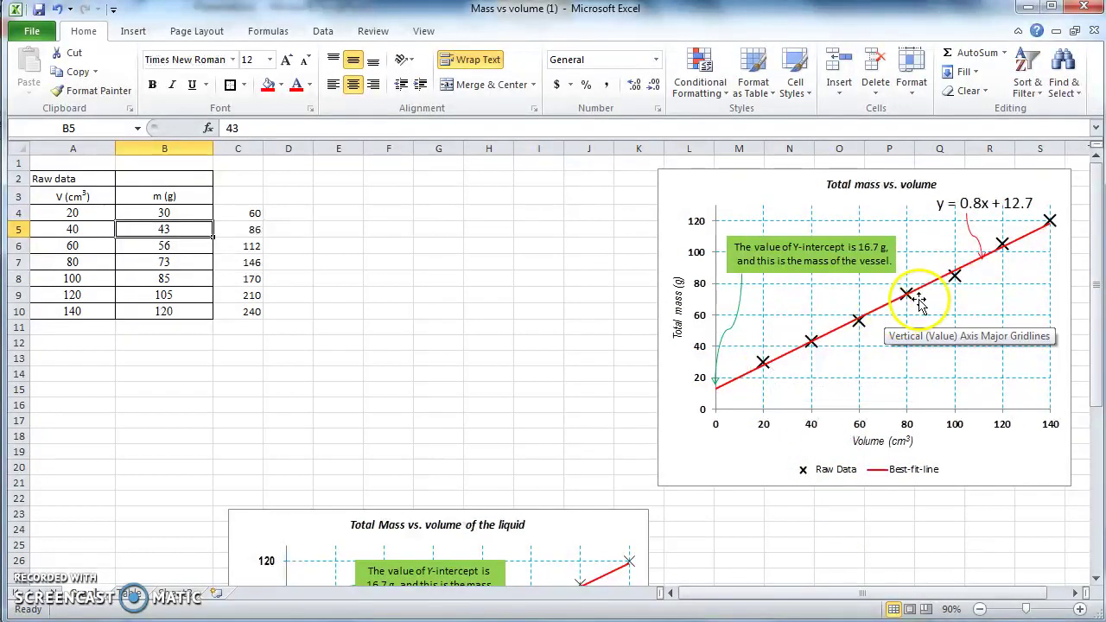
{"action": "left_click", "coordinate": [1023, 226]}
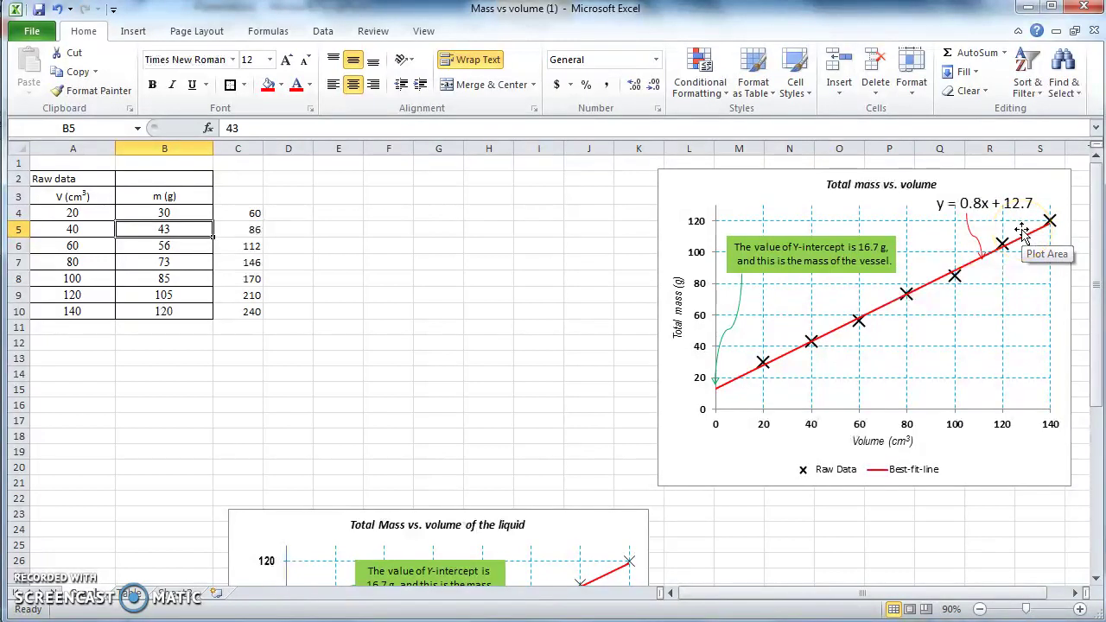
{"action": "left_click", "coordinate": [1046, 226]}
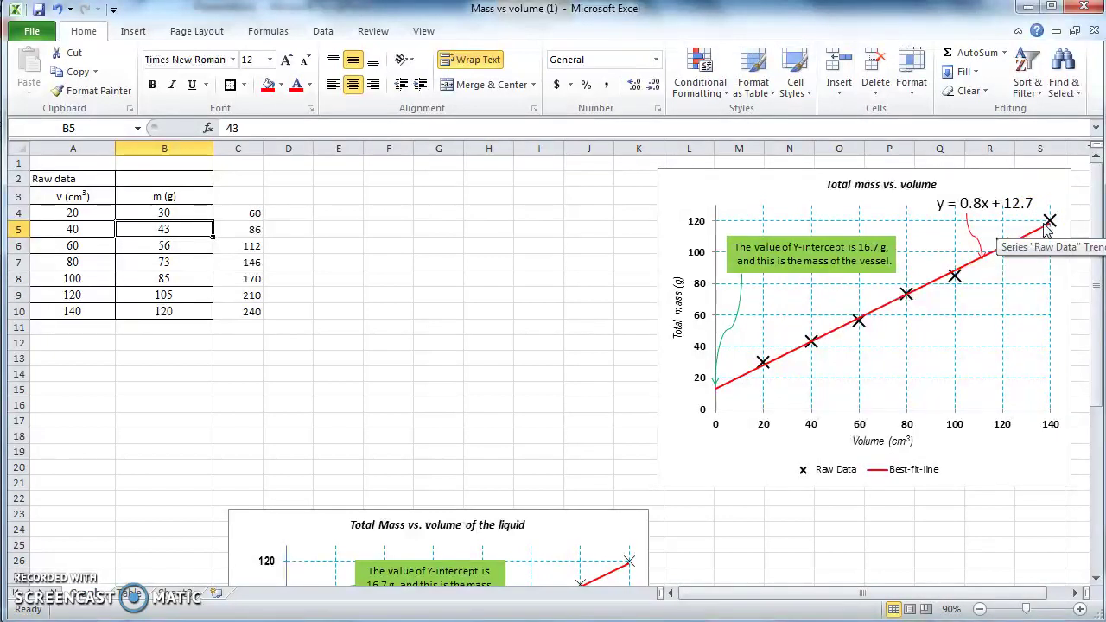
Step: Set the mass for 20 cm³ in cell B4 back to 37
{"action": "left_click", "coordinate": [143, 215]}
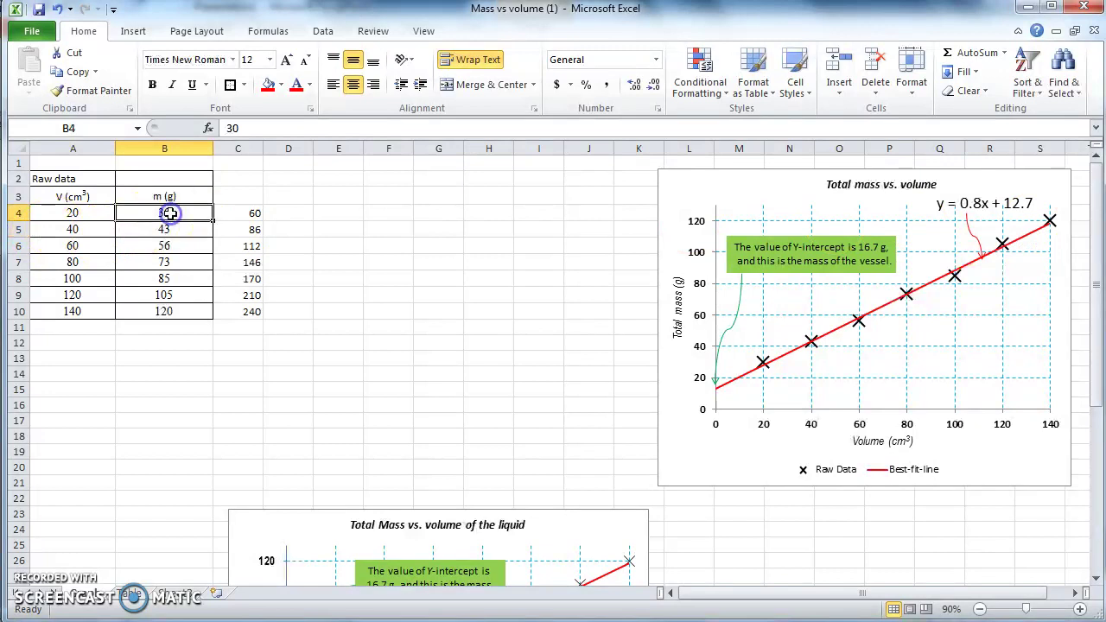
{"action": "type", "text": "3"}
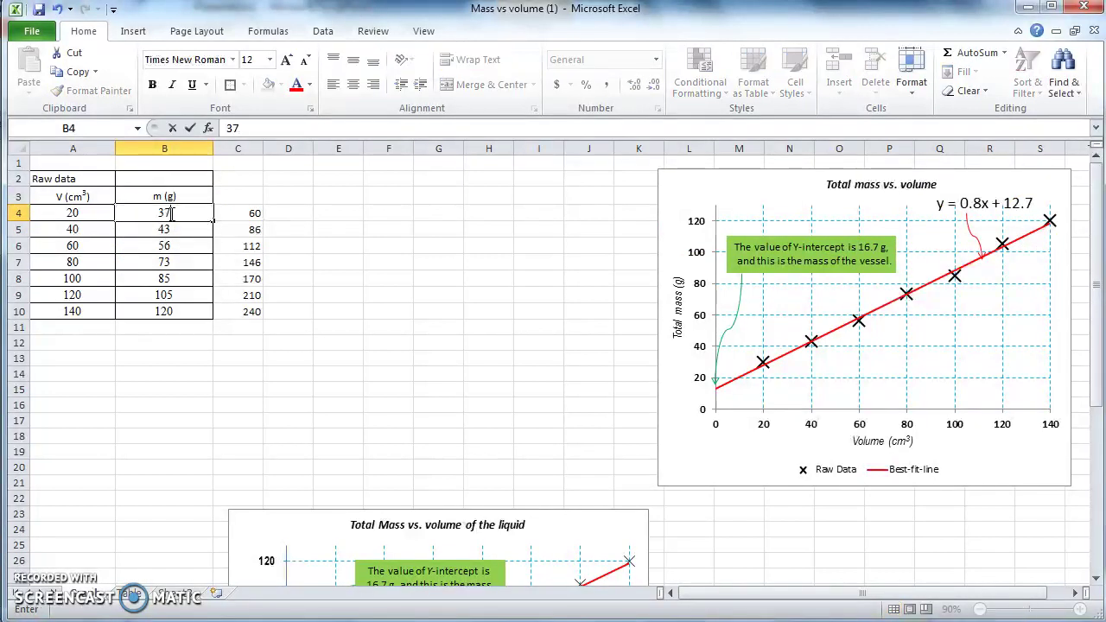
{"action": "key", "text": "Return"}
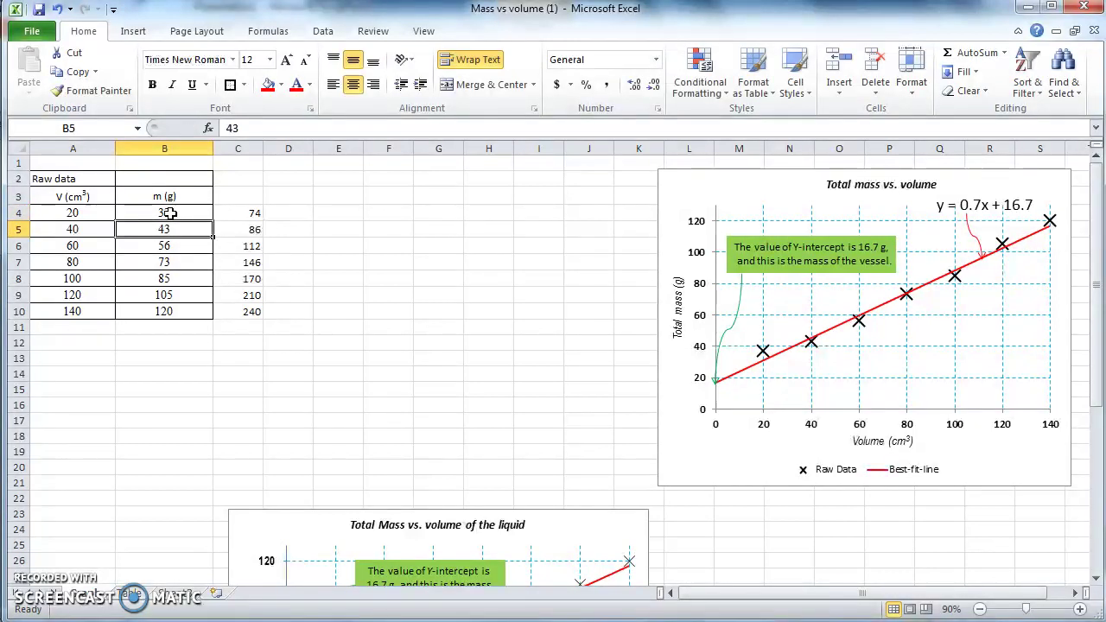
Step: Move the "Total Mass vs. volume of the liquid" chart up to row 2, beside the "Total mass vs. volume" chart, and deselect it
{"action": "left_click", "coordinate": [531, 521]}
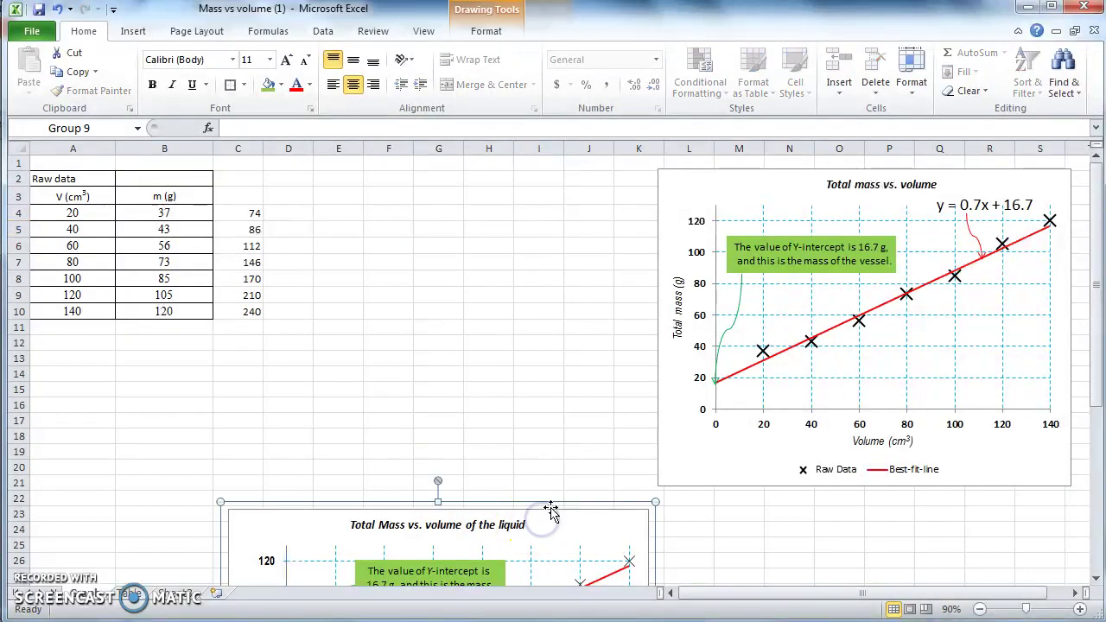
{"action": "left_click_drag", "start_coordinate": [550, 511], "coordinate": [553, 166]}
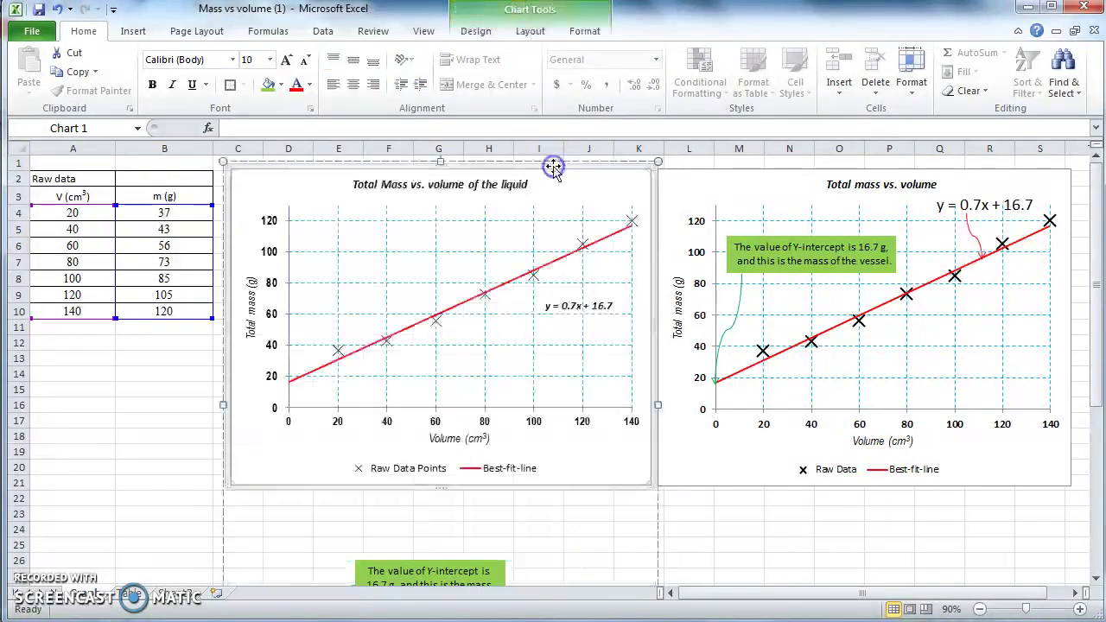
{"action": "left_click", "coordinate": [709, 515]}
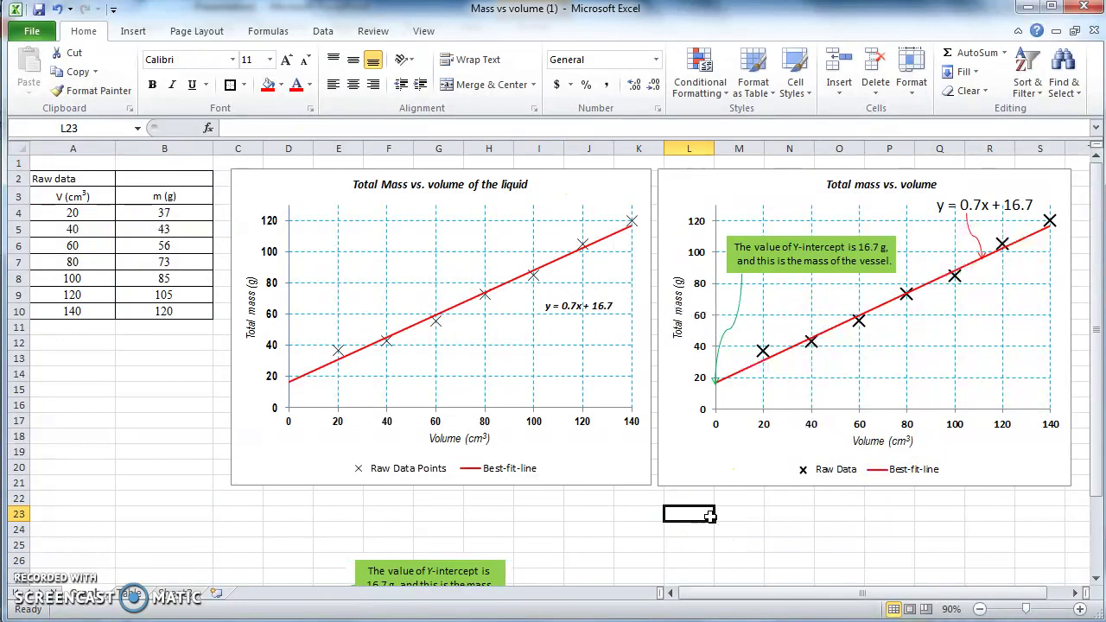